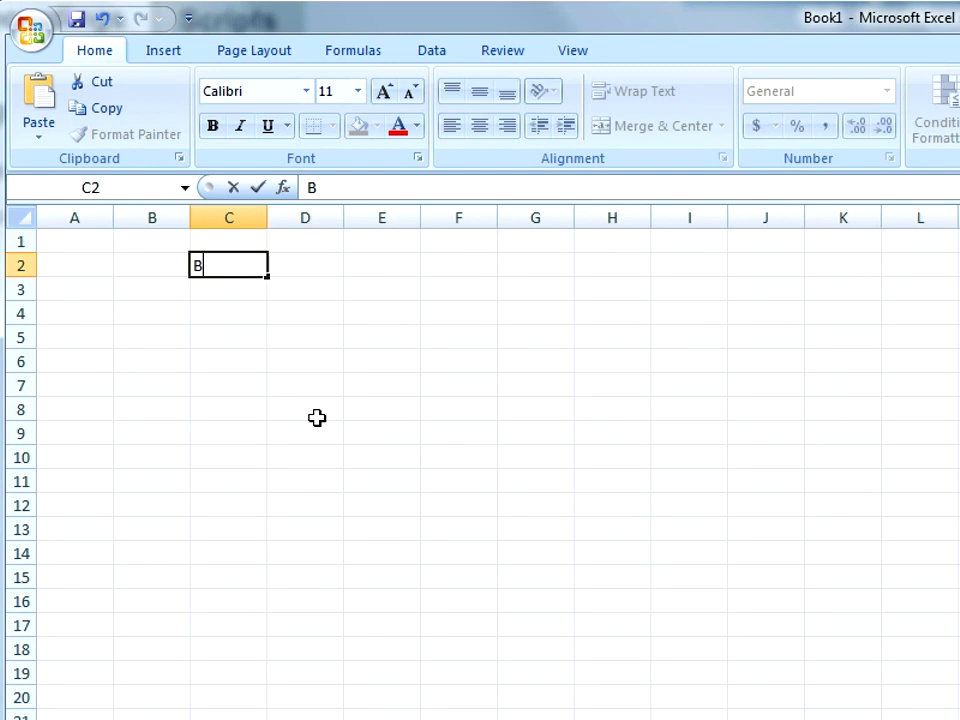
Enter the label 'Nominal rate' in C2
{"action": "type", "text": "NOmi"}
{"action": "key", "text": "BackSpace"}
{"action": "key", "text": "BackSpace"}
{"action": "key", "text": "BackSpace"}
{"action": "type", "text": "ominal rate"}
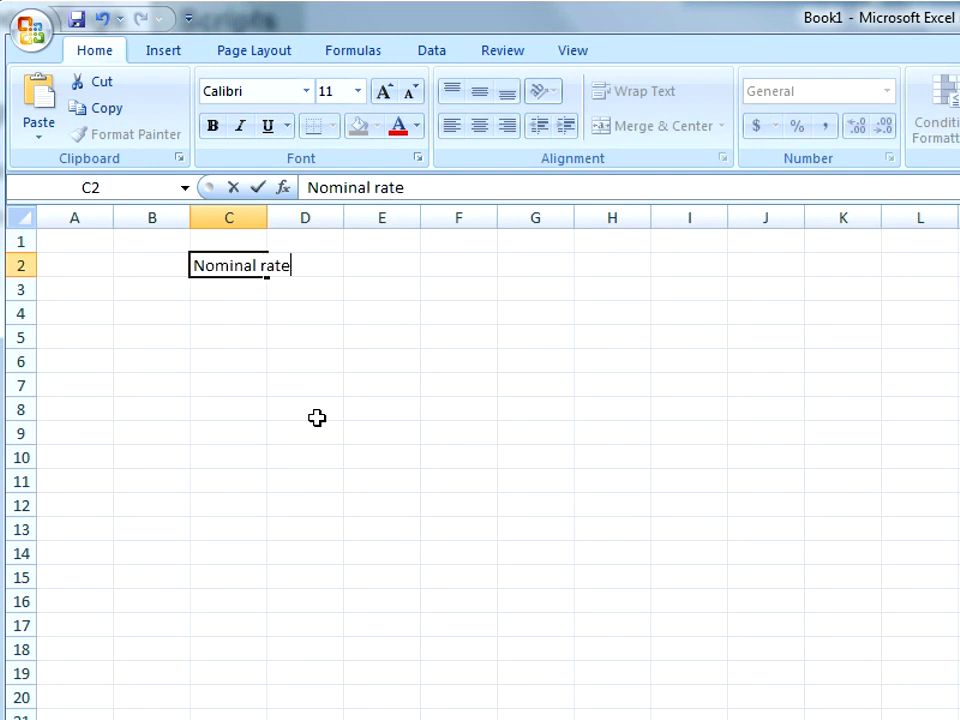
{"action": "key", "text": "Tab"}
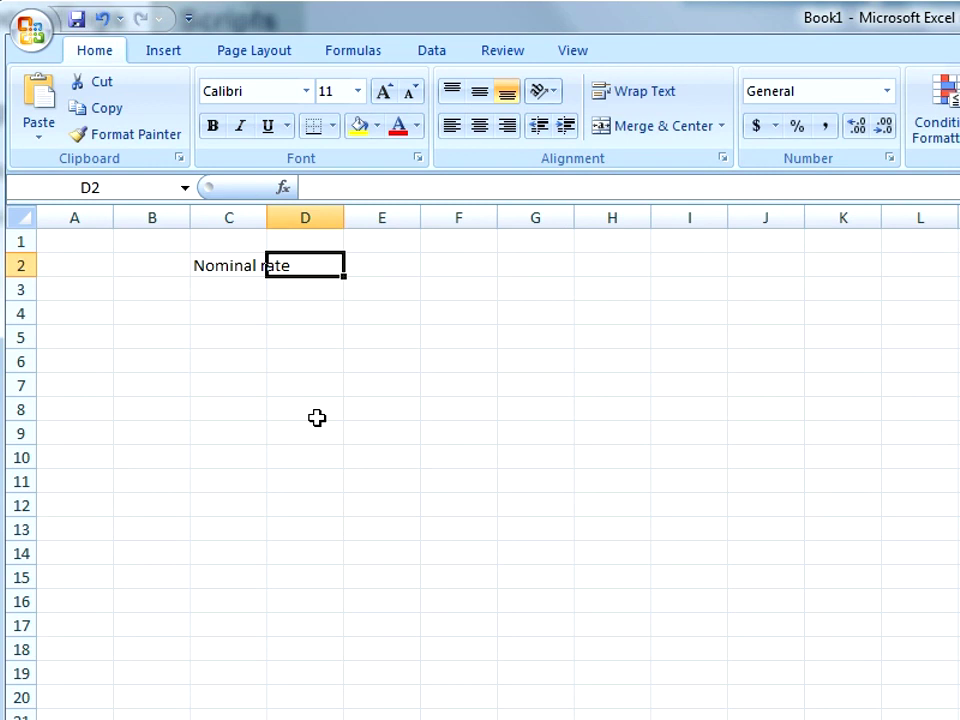
Enter the 1% rate in E2, then begin the Period heading in C4
{"action": "key", "text": "Tab"}
{"action": "type", "text": "1"}
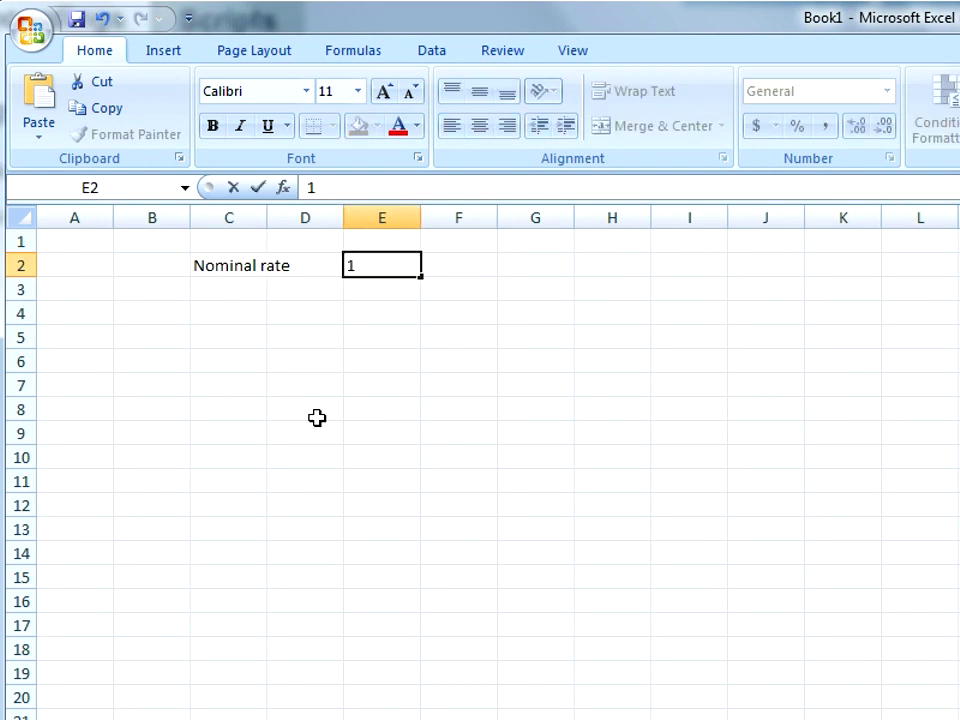
{"action": "type", "text": "%"}
{"action": "key", "text": "Return"}
{"action": "key", "text": "Down"}
{"action": "key", "text": "Left"}
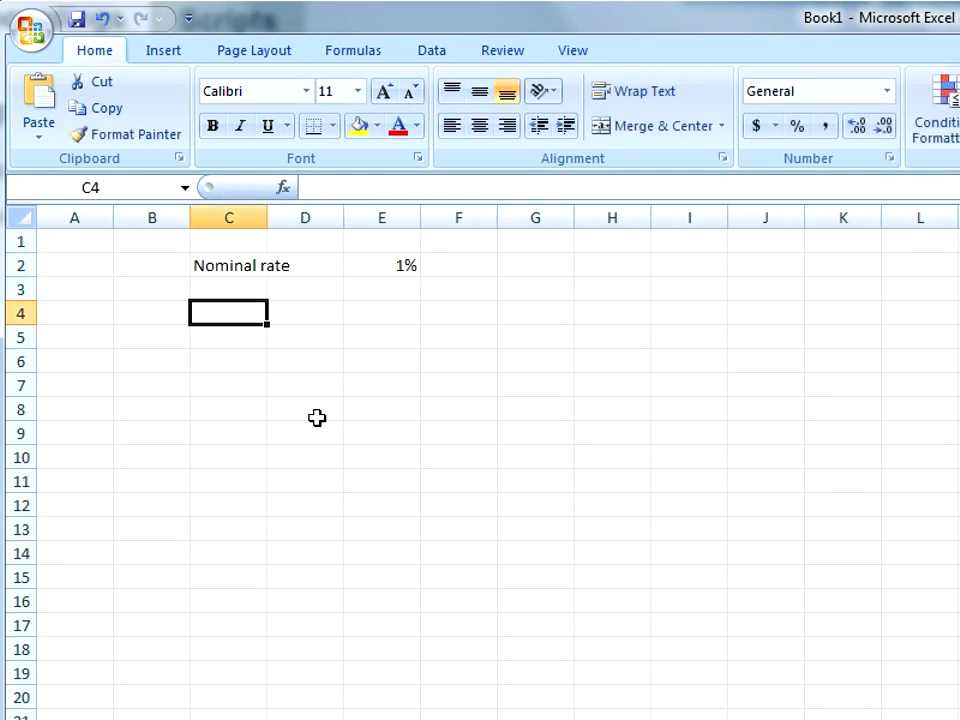
{"action": "type", "text": "1"}
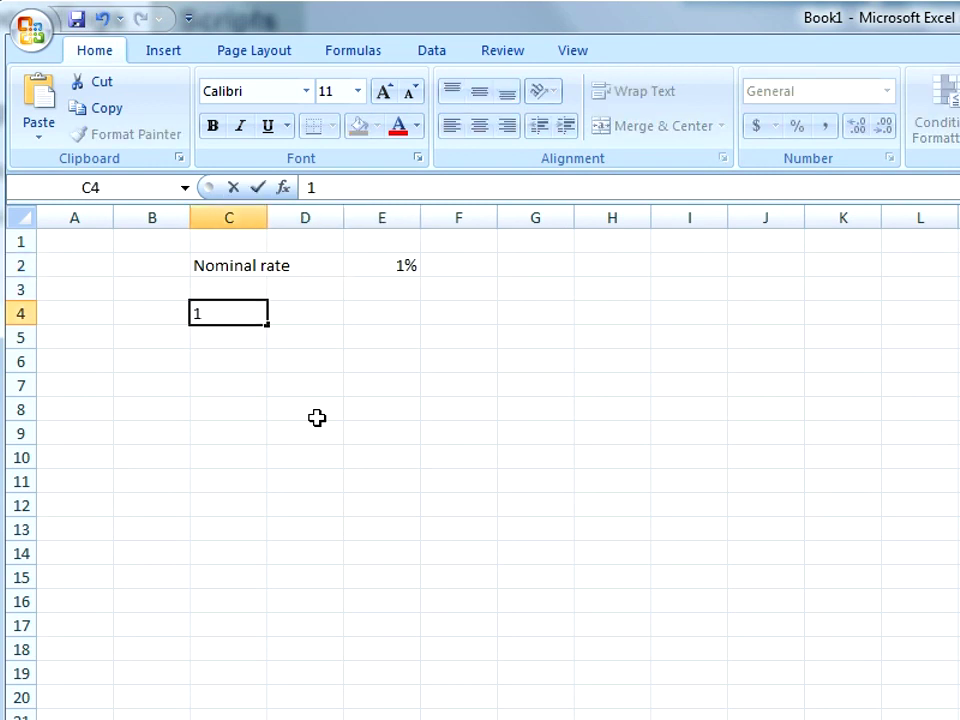
{"action": "type", "text": "Period"}
Finish the Period heading in C4 and list periods 1–4 down C5:C8
{"action": "key", "text": "Return"}
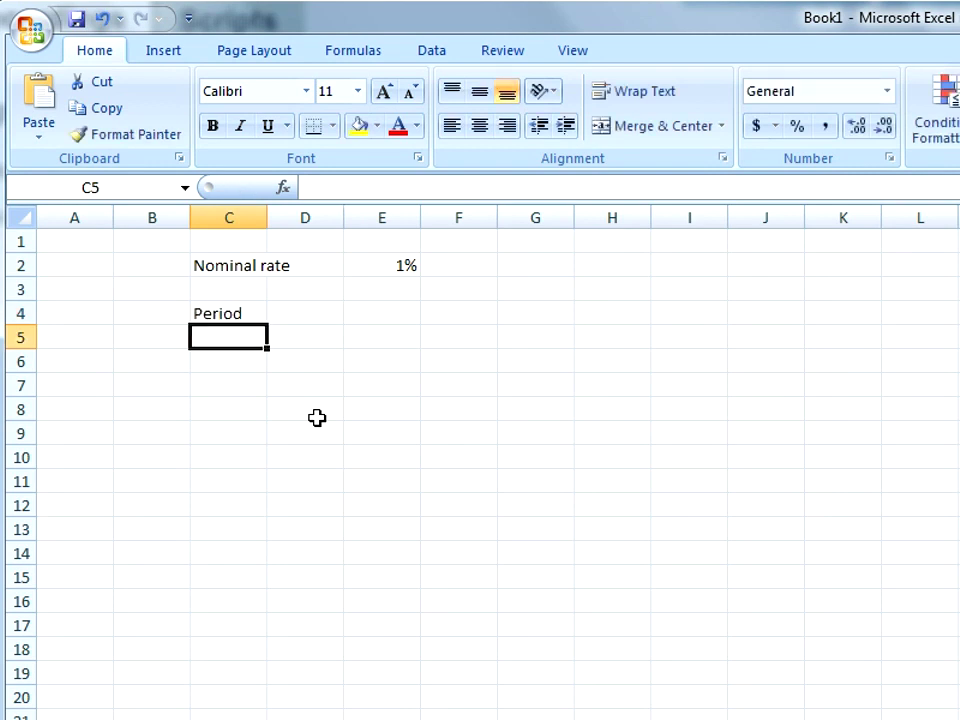
{"action": "type", "text": "1"}
{"action": "key", "text": "Return"}
{"action": "type", "text": "2"}
{"action": "key", "text": "Return"}
{"action": "type", "text": "3"}
{"action": "key", "text": "Return"}
{"action": "type", "text": "4"}
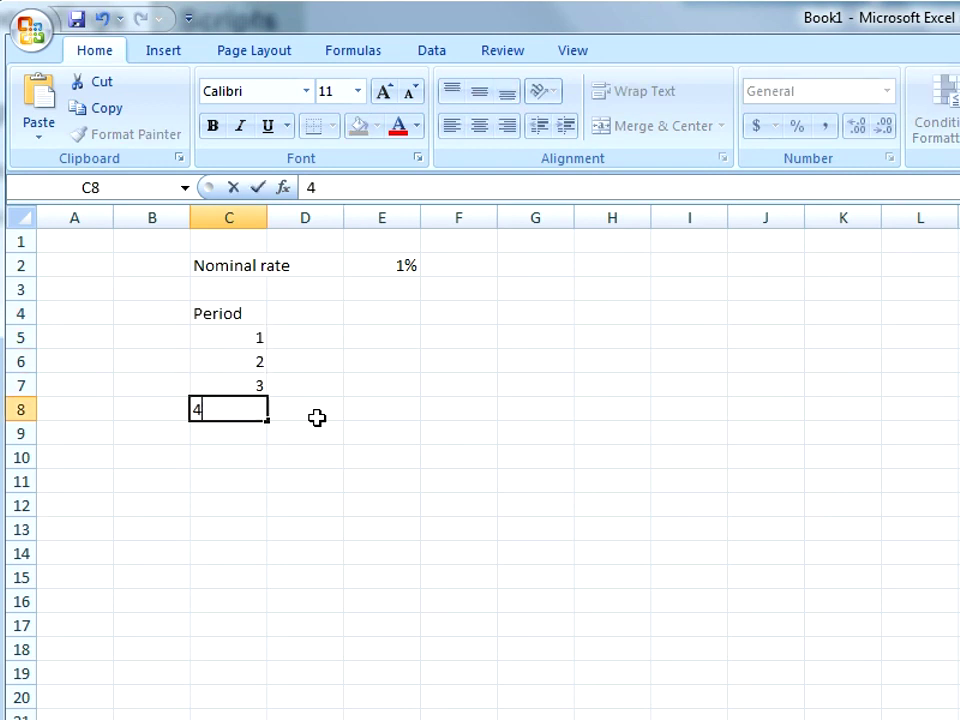
{"action": "key", "text": "Up"}
Add the Balance heading in D4 with a 1000 opening balance in D5
{"action": "key", "text": "Right"}
{"action": "key", "text": "Right"}
{"action": "key", "text": "Up"}
{"action": "key", "text": "Up"}
{"action": "key", "text": "Up"}
{"action": "key", "text": "Left"}
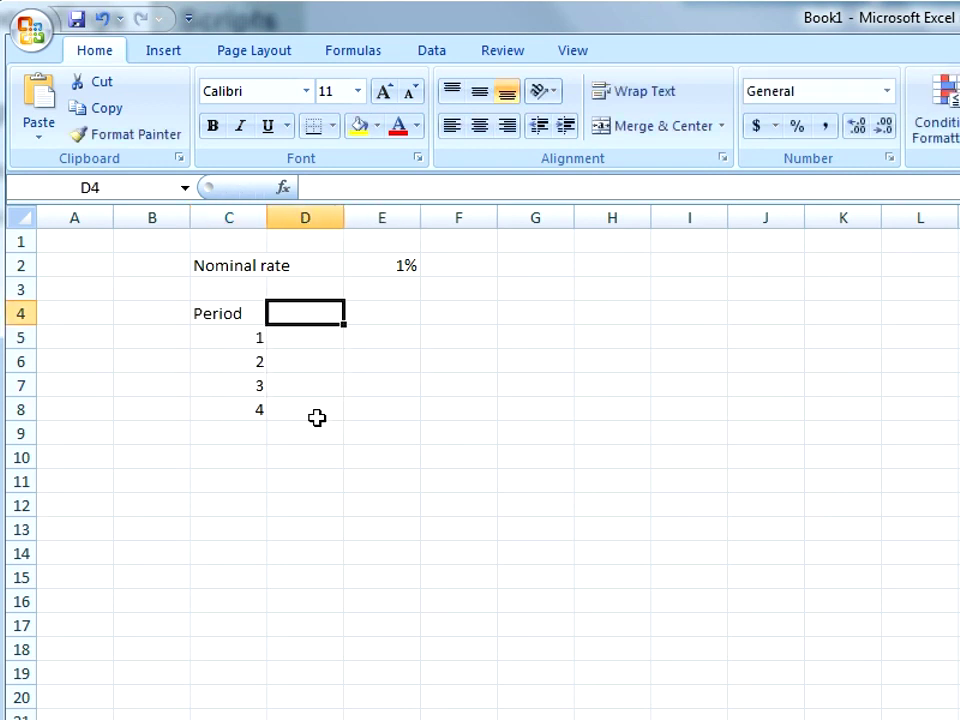
{"action": "type", "text": "Bl"}
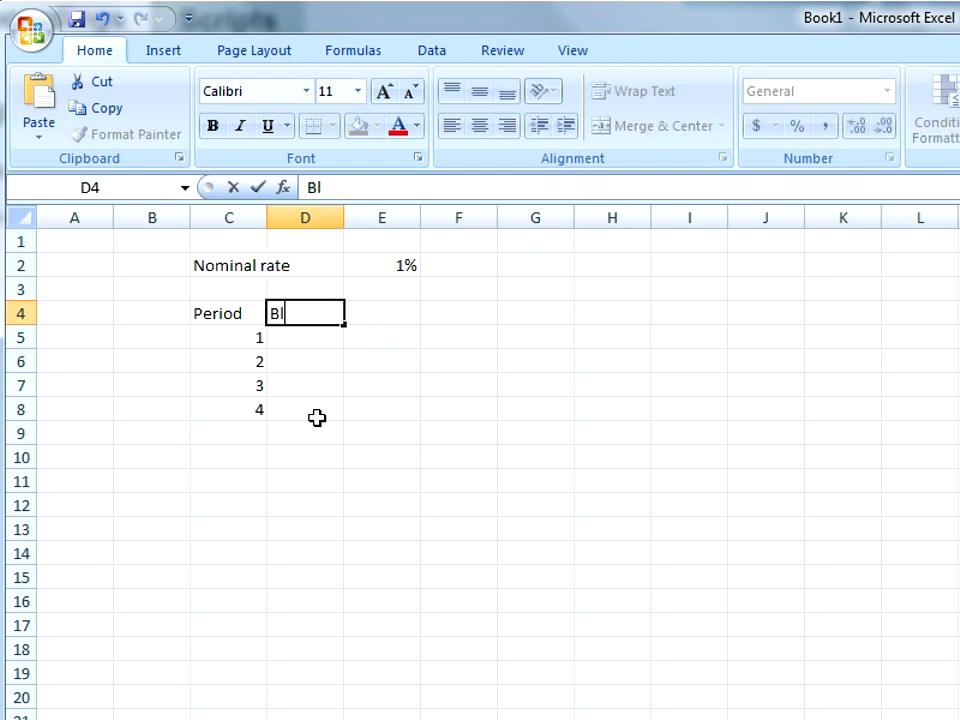
{"action": "type", "text": "lance"}
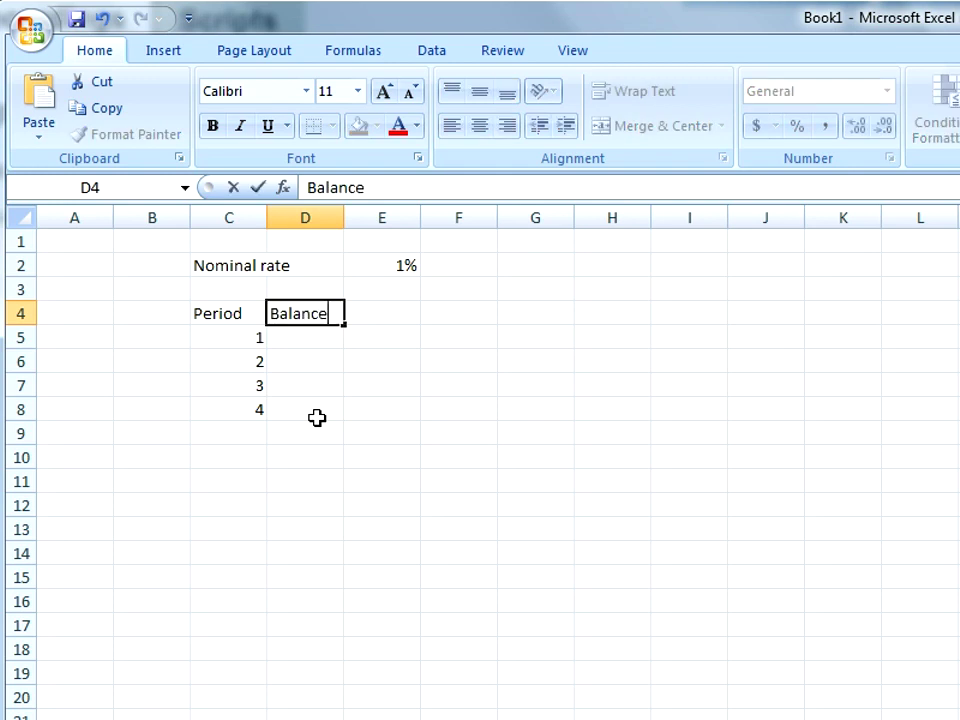
{"action": "key", "text": "Return"}
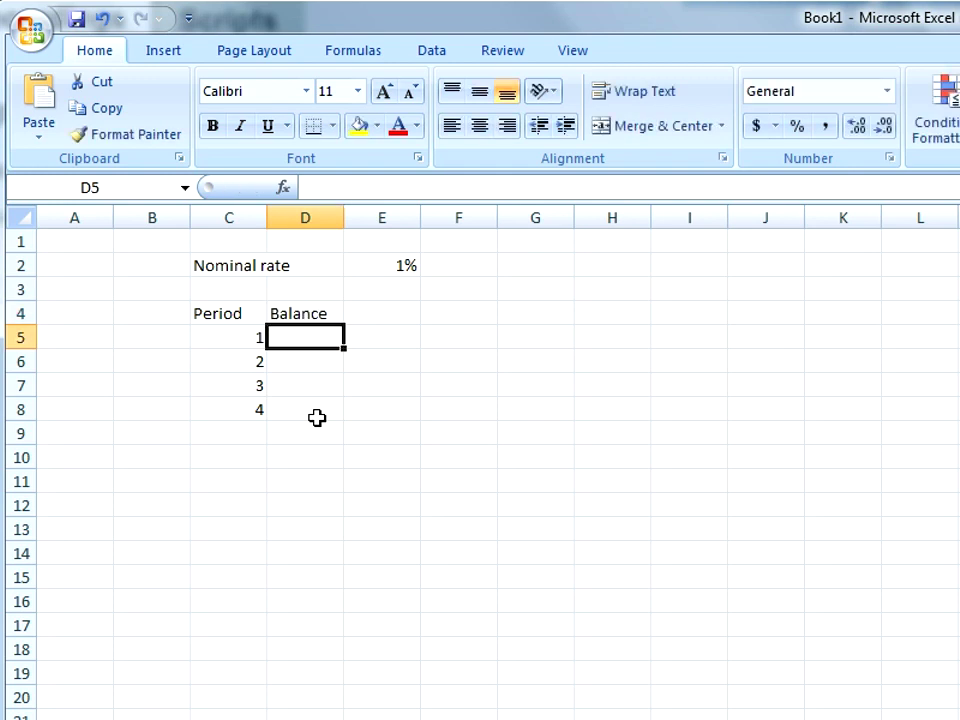
{"action": "type", "text": "1000"}
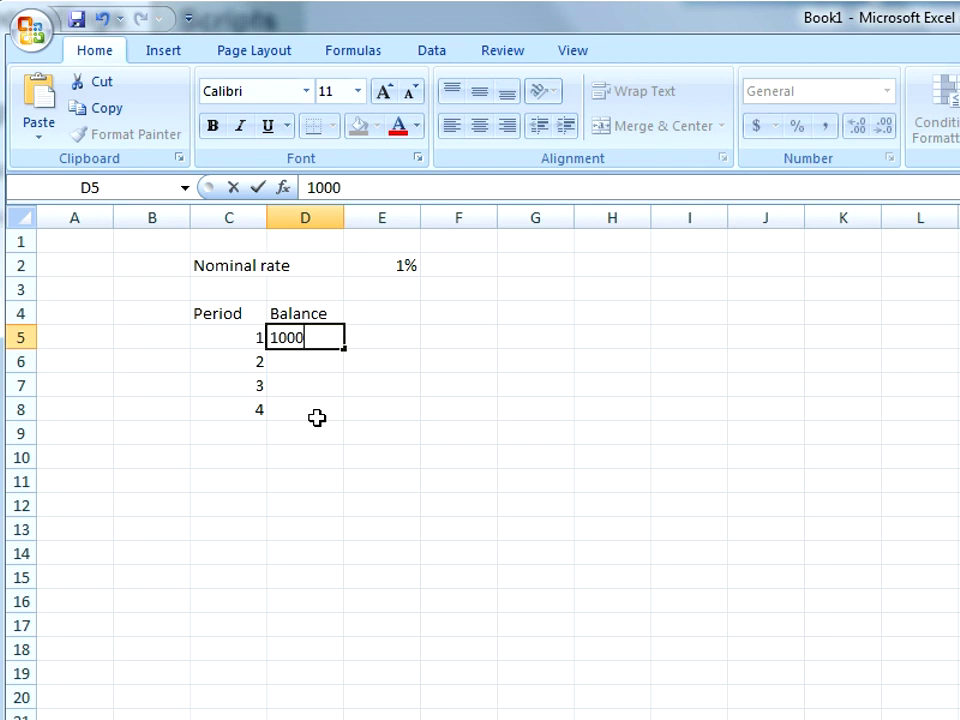
{"action": "key", "text": "Up"}
Add the Interest heading in E4 and start a formula in E5
{"action": "key", "text": "Right"}
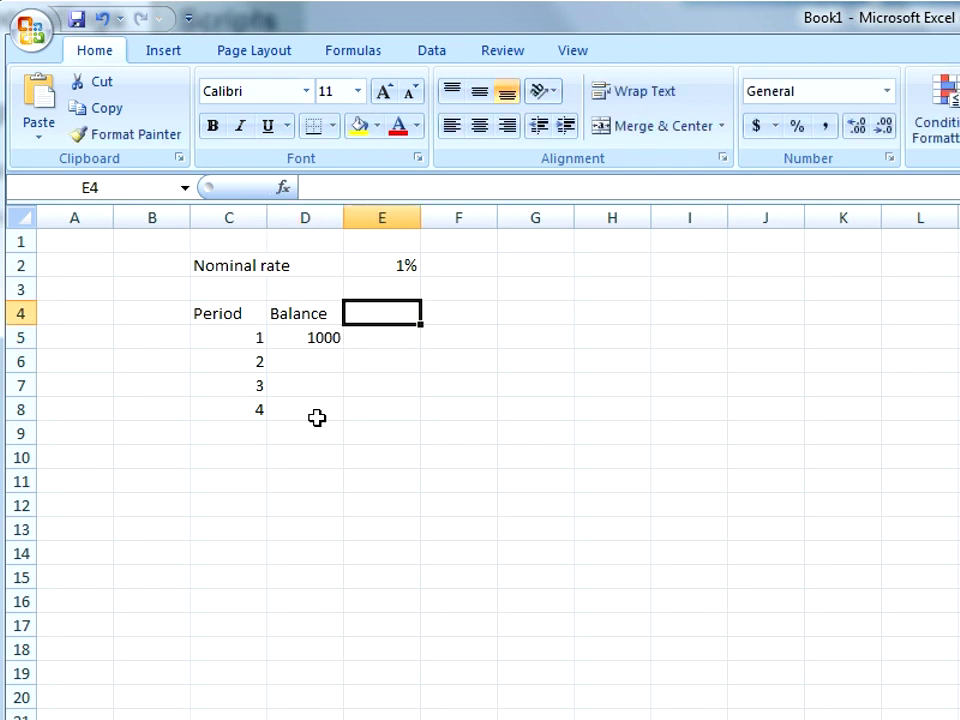
{"action": "type", "text": "Interest"}
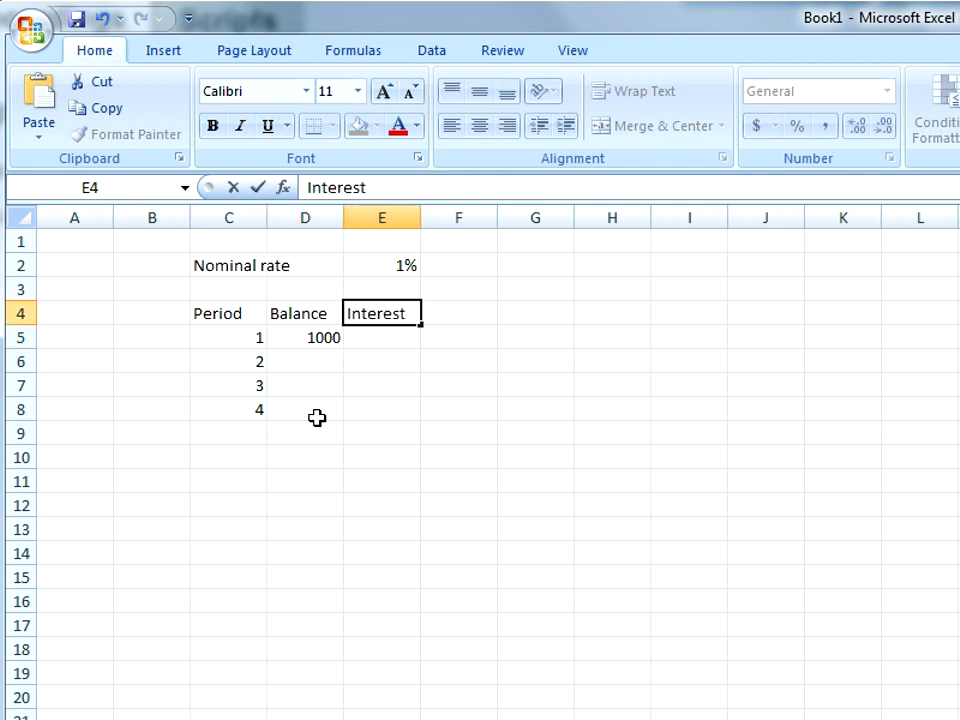
{"action": "key", "text": "Return"}
{"action": "type", "text": "+"}
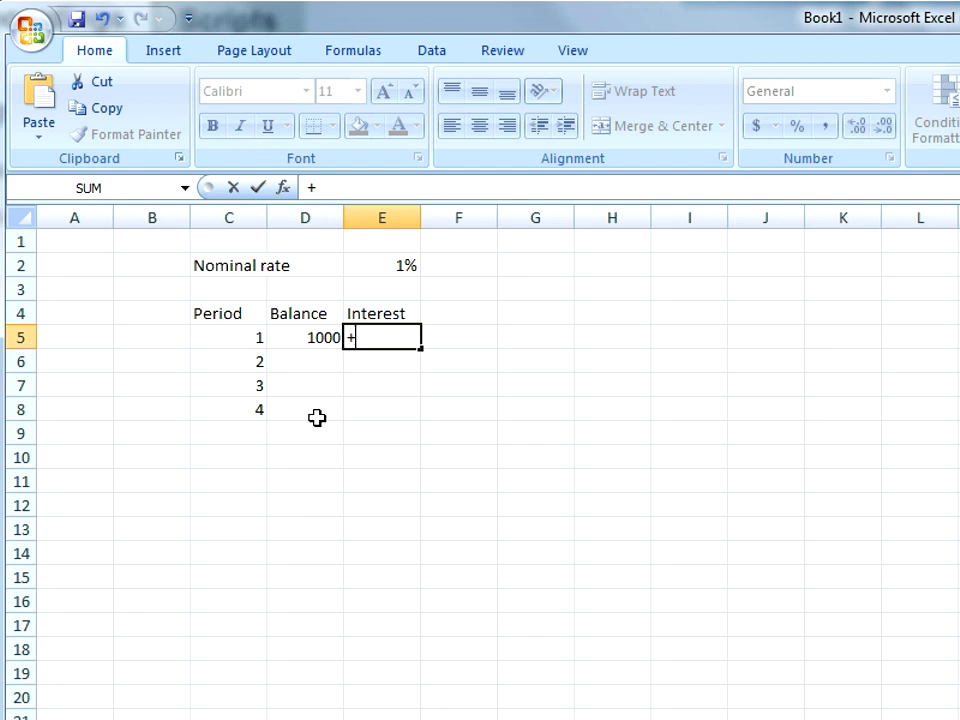
Enter =D5*$E$2 in E5 so period 1 interest shows 10
{"action": "key", "text": "Left"}
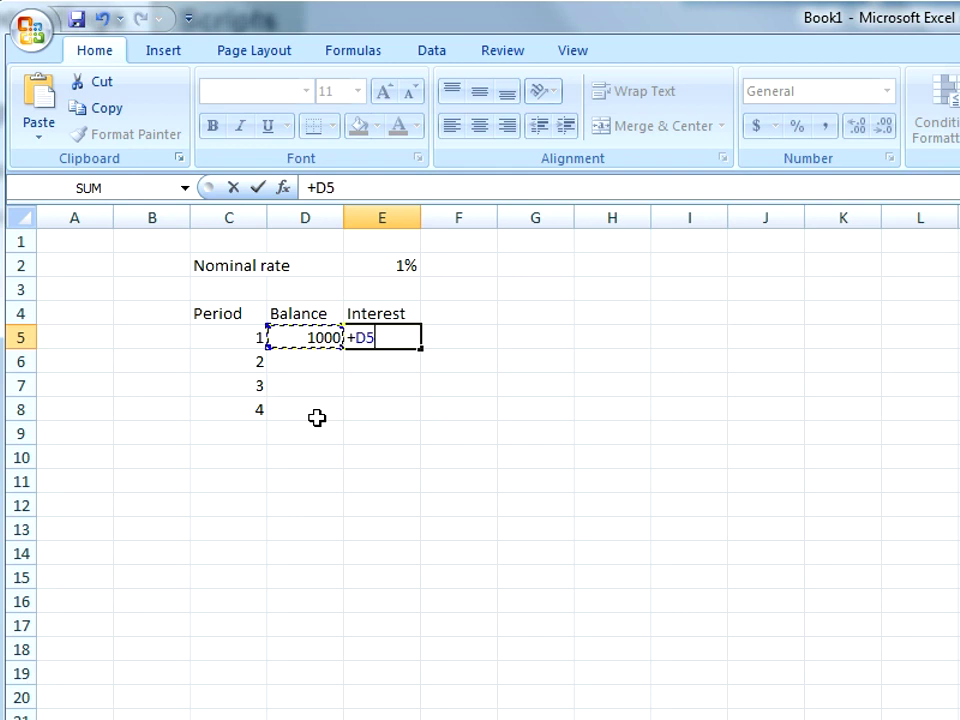
{"action": "type", "text": "*"}
{"action": "key", "text": "Up"}
{"action": "key", "text": "Up"}
{"action": "key", "text": "Right"}
{"action": "key", "text": "Left"}
{"action": "key", "text": "Up"}
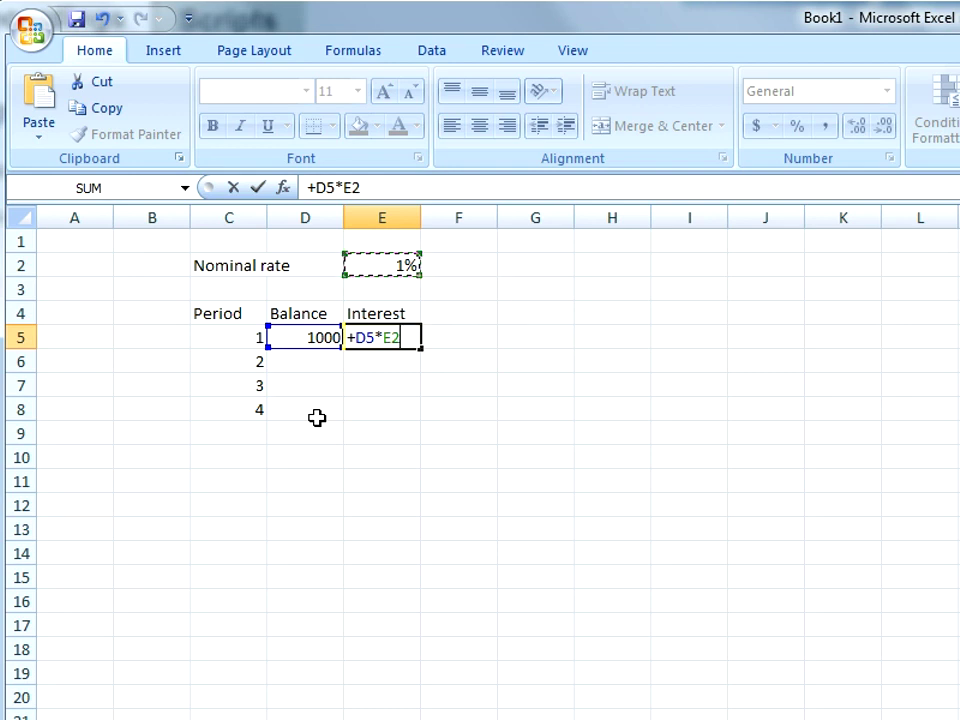
{"action": "key", "text": "F4"}
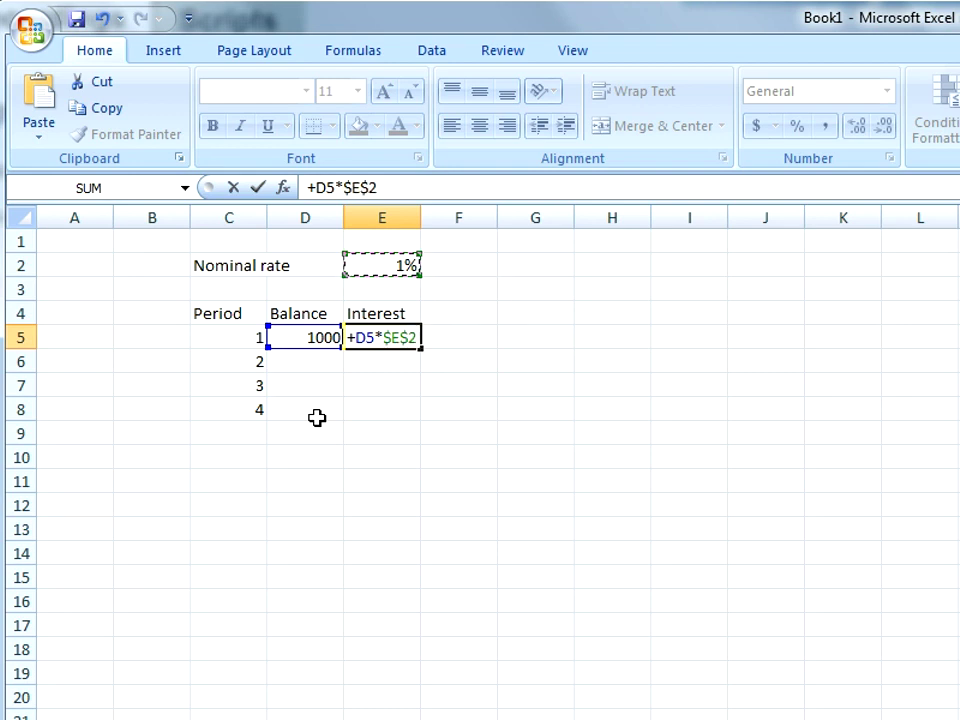
{"action": "key", "text": "Return"}
{"action": "key", "text": "Up"}
{"action": "key", "text": "Left"}
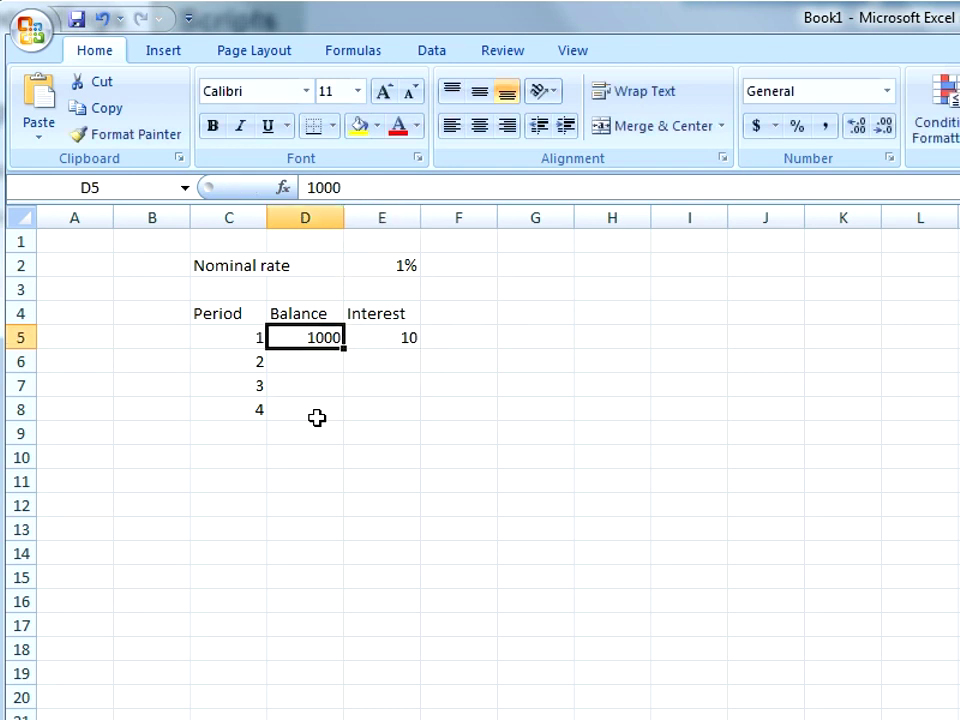
{"action": "key", "text": "Right"}
{"action": "key", "text": "Right"}
{"action": "key", "text": "Up"}
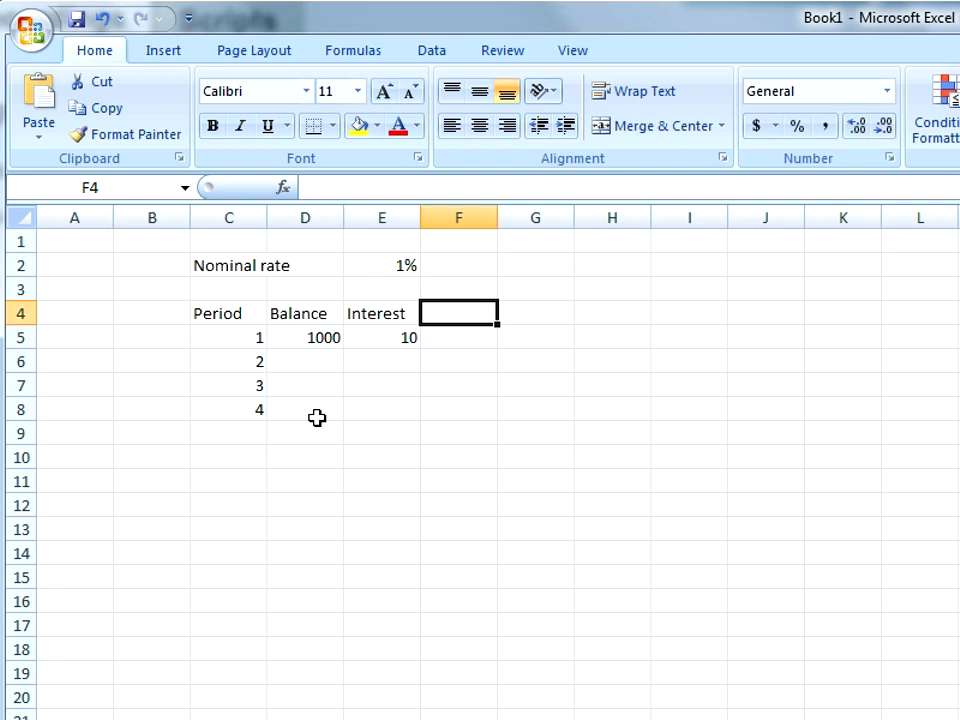
Add the Final balance heading in F4 and widen column F to fit it
{"action": "type", "text": "Final balance"}
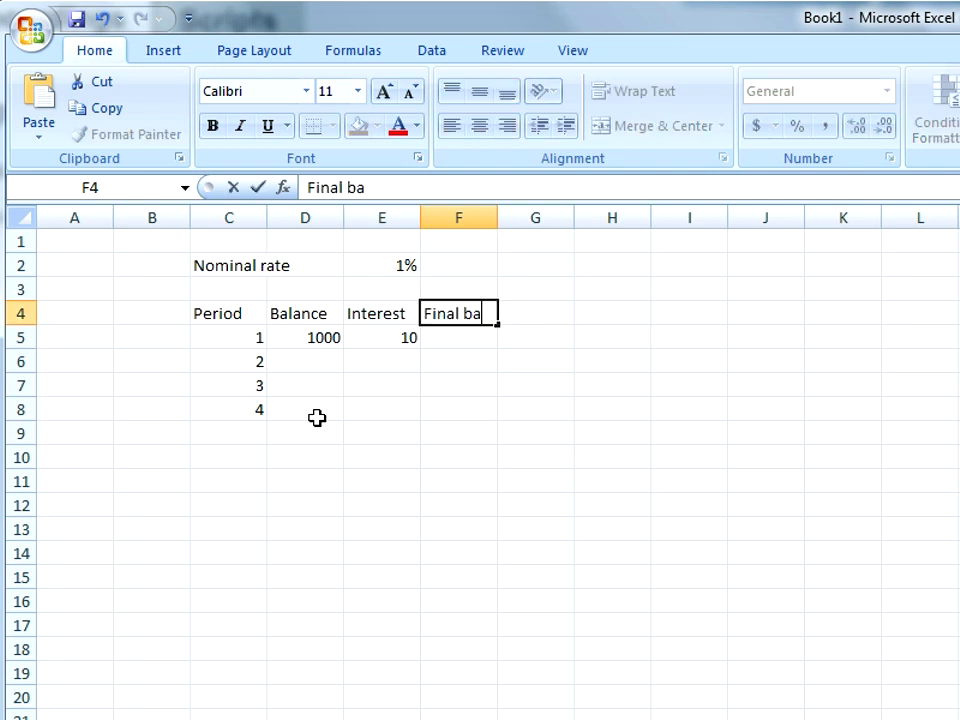
{"action": "key", "text": "Return"}
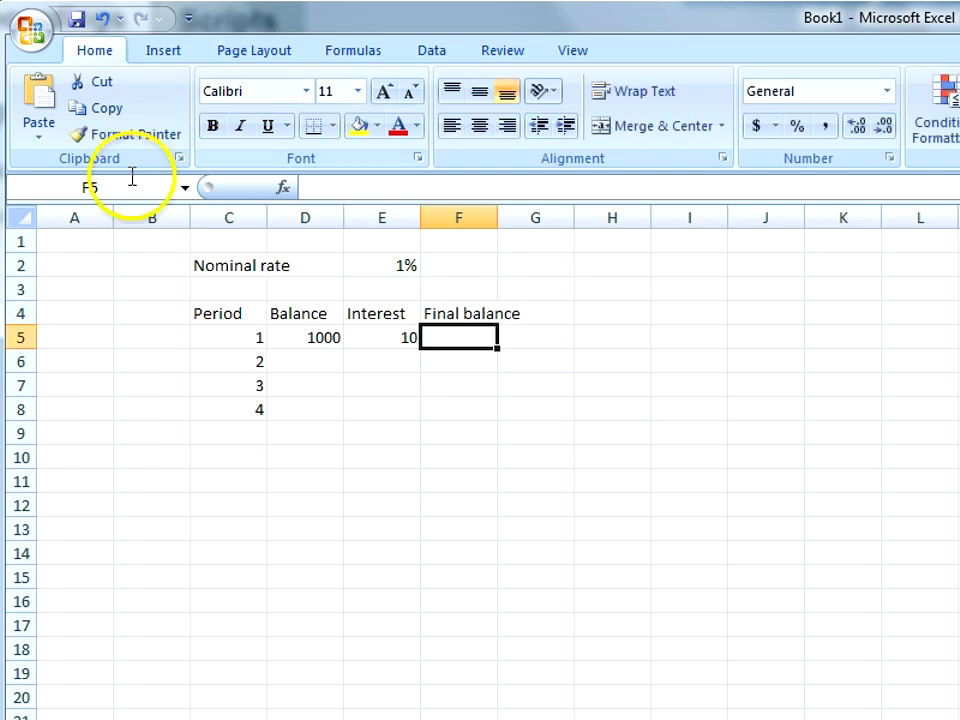
{"action": "left_click", "coordinate": [482, 216]}
{"action": "left_click_drag", "start_coordinate": [499, 214], "coordinate": [530, 212]}
Enter =D5+E5 in F5 so the final balance shows 1010
{"action": "left_click", "coordinate": [468, 335]}
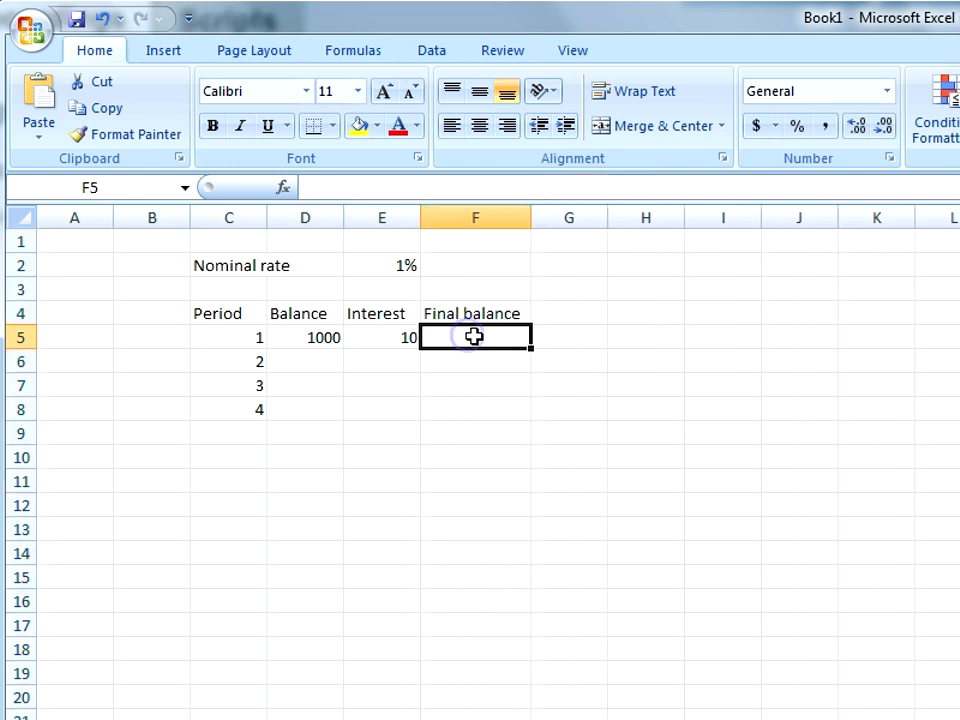
{"action": "type", "text": "+"}
{"action": "key", "text": "Left"}
{"action": "key", "text": "Left"}
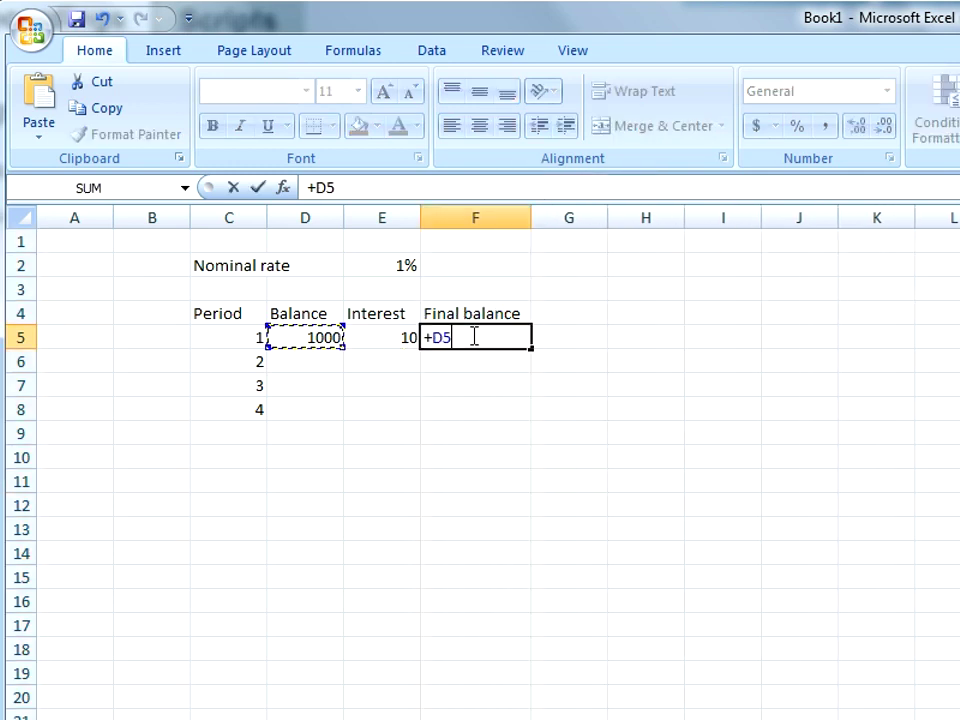
{"action": "type", "text": "+"}
{"action": "key", "text": "Left"}
{"action": "key", "text": "Return"}
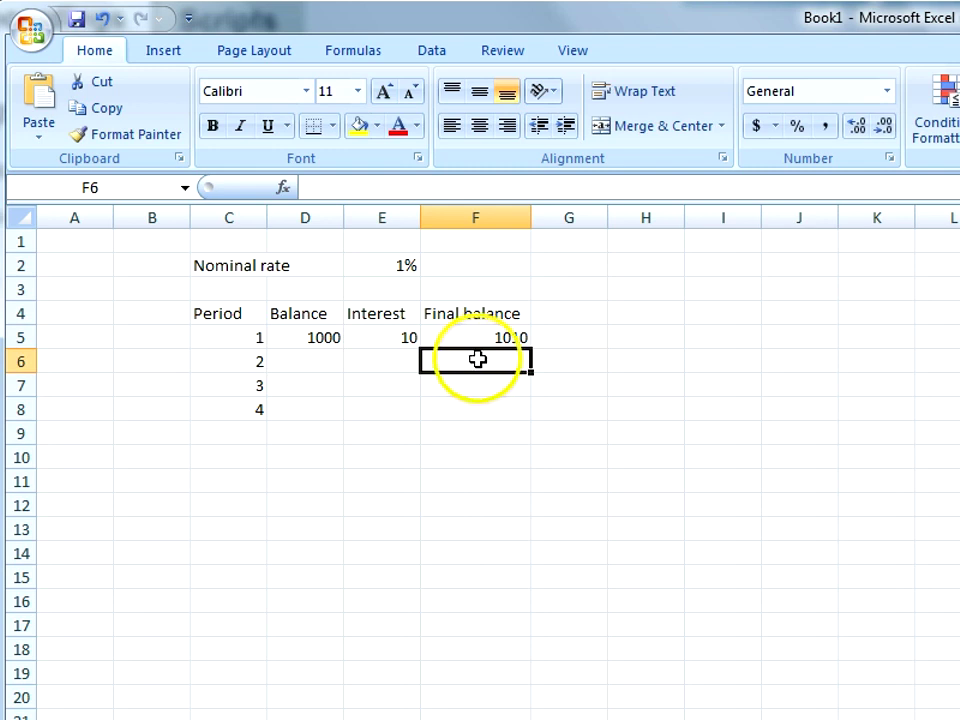
{"action": "left_click", "coordinate": [308, 361]}
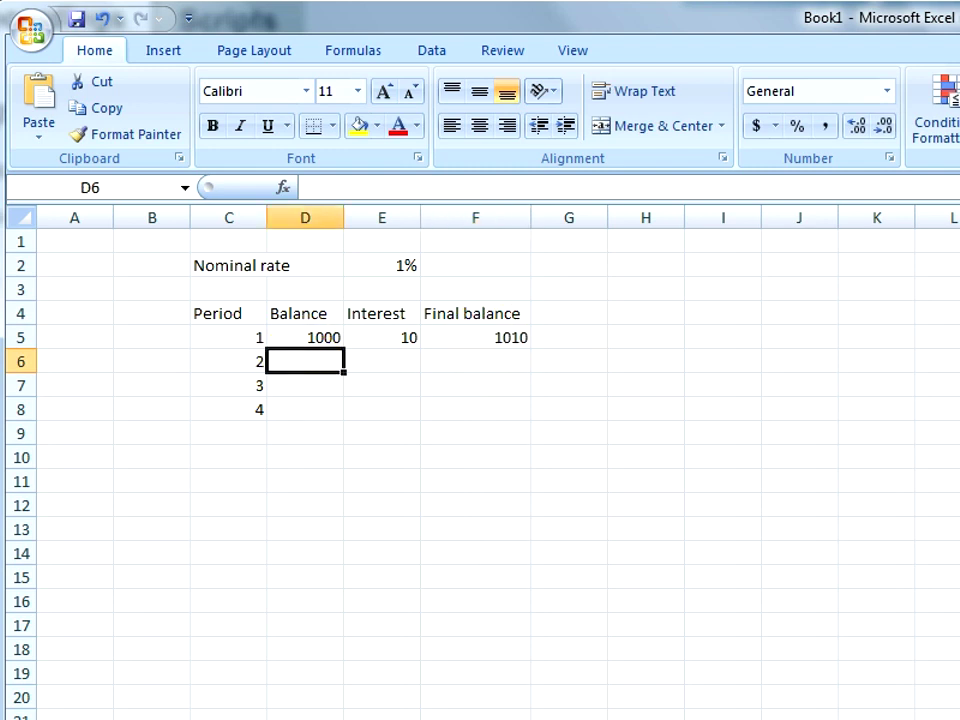
{"action": "left_click", "coordinate": [569, 337]}
{"action": "left_click", "coordinate": [569, 313]}
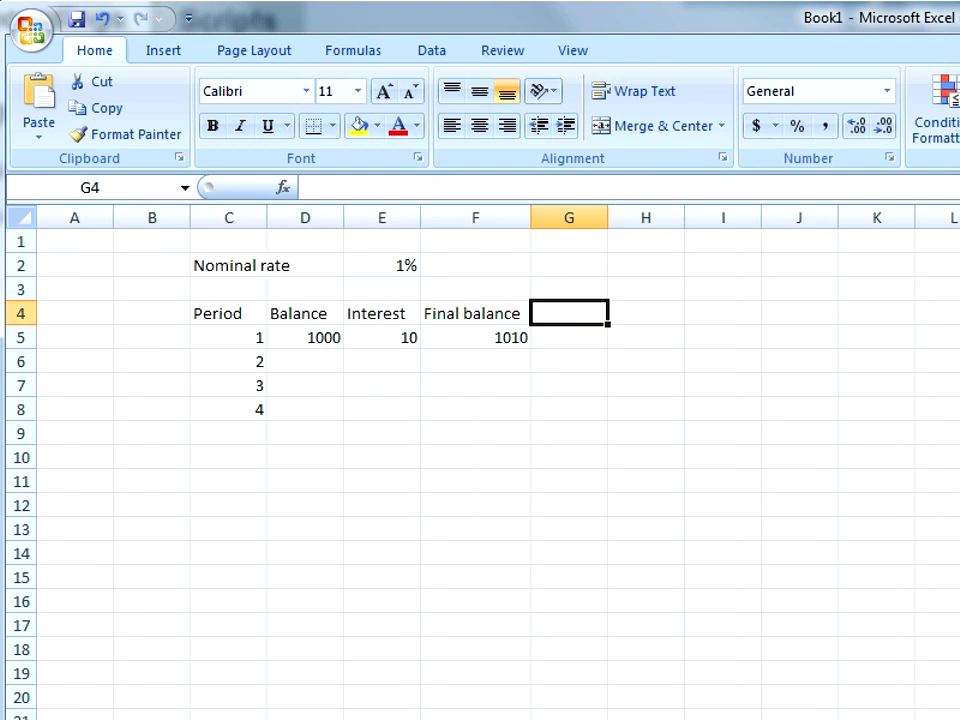
{"action": "left_click", "coordinate": [569, 337]}
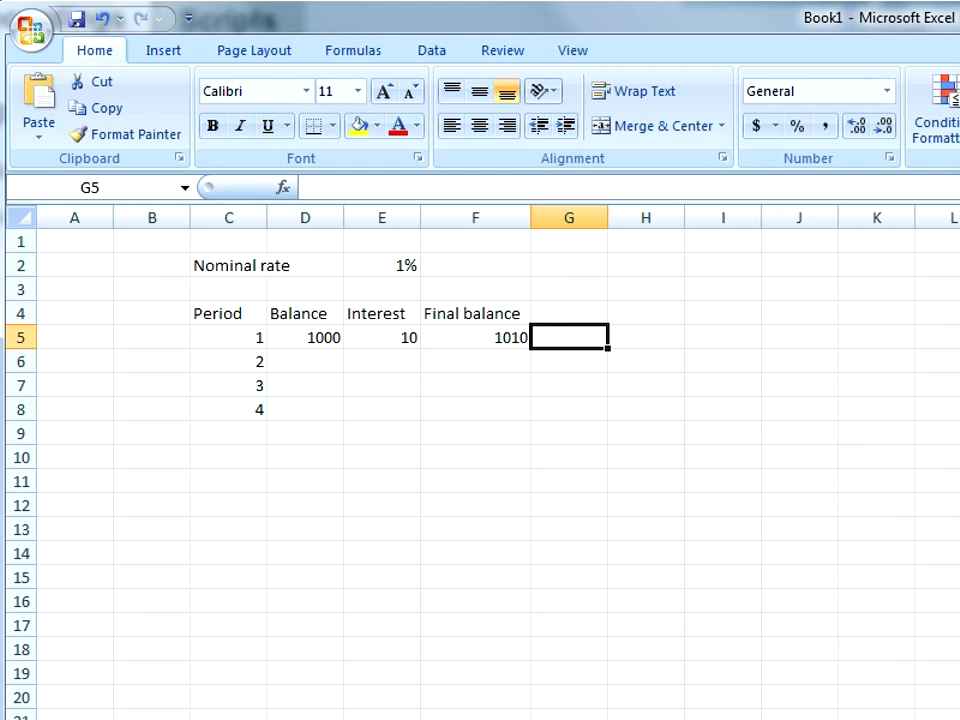
Enter the rate formula =E5/D5 in G5
{"action": "type", "text": "="}
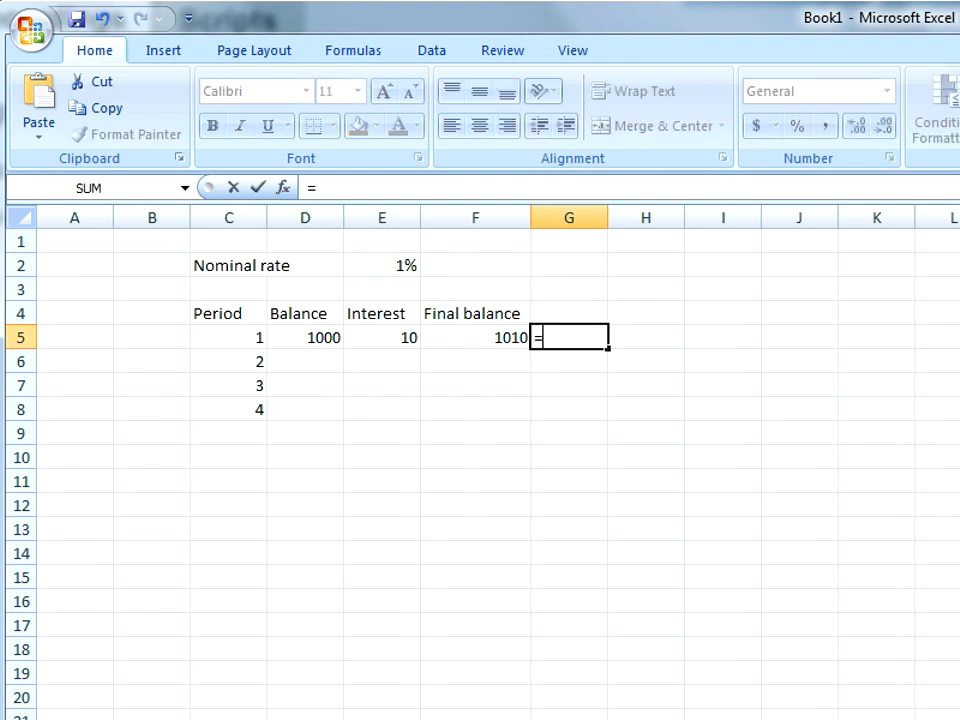
{"action": "key", "text": "Left"}
{"action": "key", "text": "Left"}
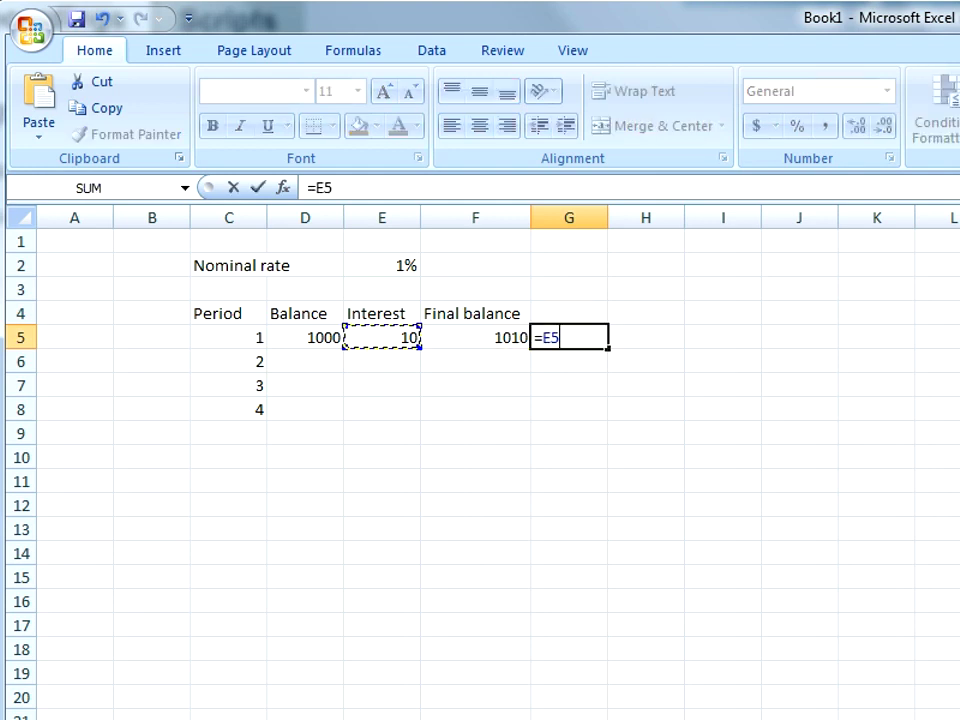
{"action": "type", "text": "/"}
{"action": "key", "text": "Left"}
{"action": "key", "text": "Left"}
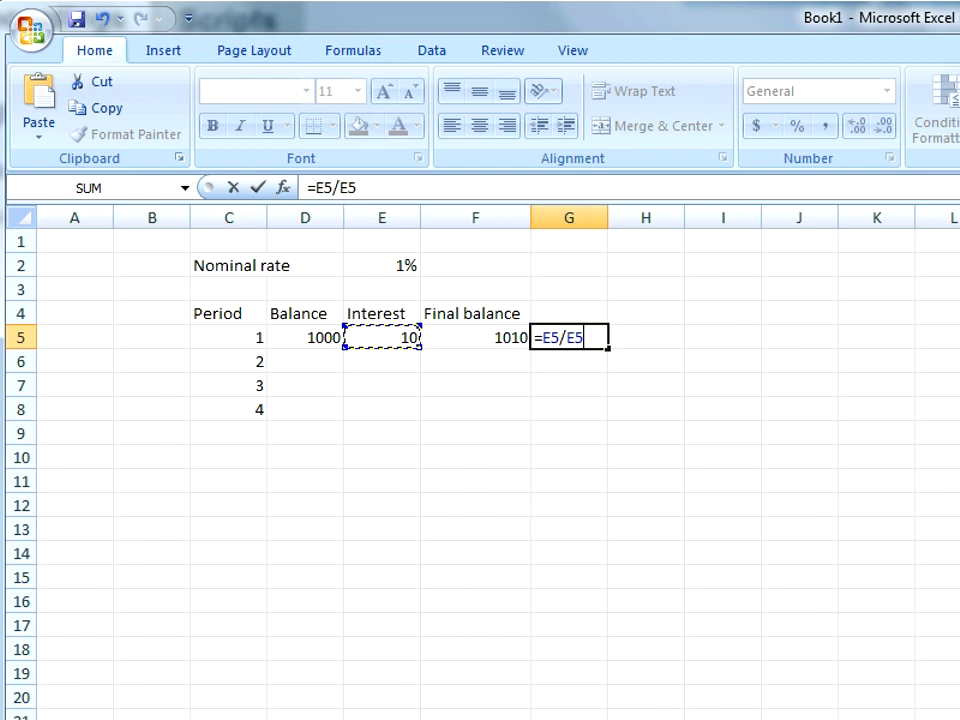
{"action": "key", "text": "Left"}
{"action": "key", "text": "Return"}
{"action": "left_click", "coordinate": [569, 337]}
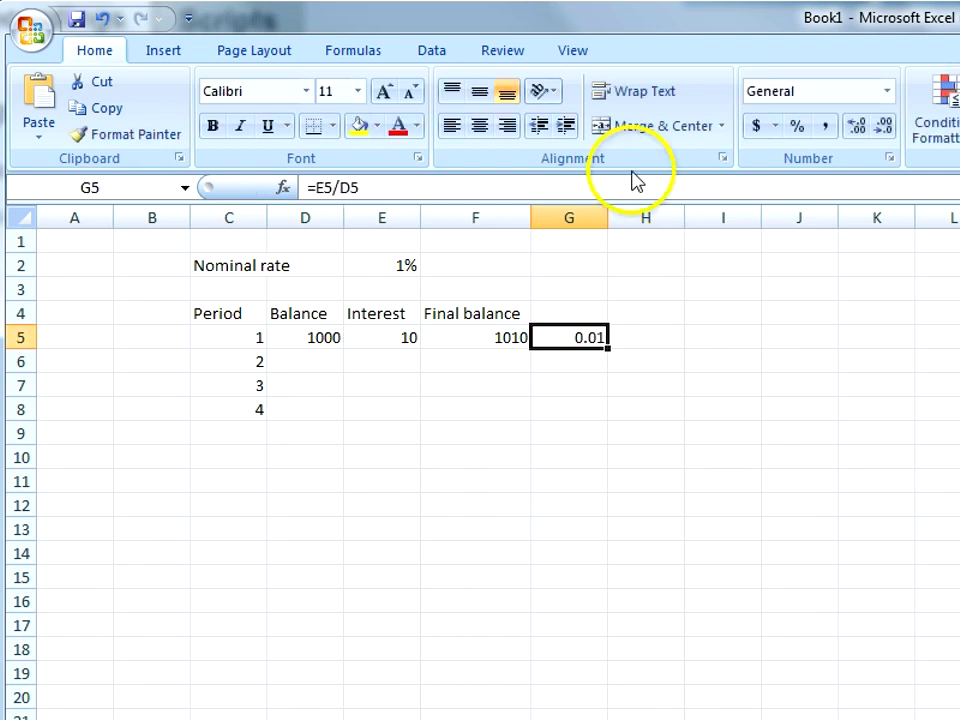
Format G5 as a percentage showing 1% and autofit column G
{"action": "left_click", "coordinate": [797, 127]}
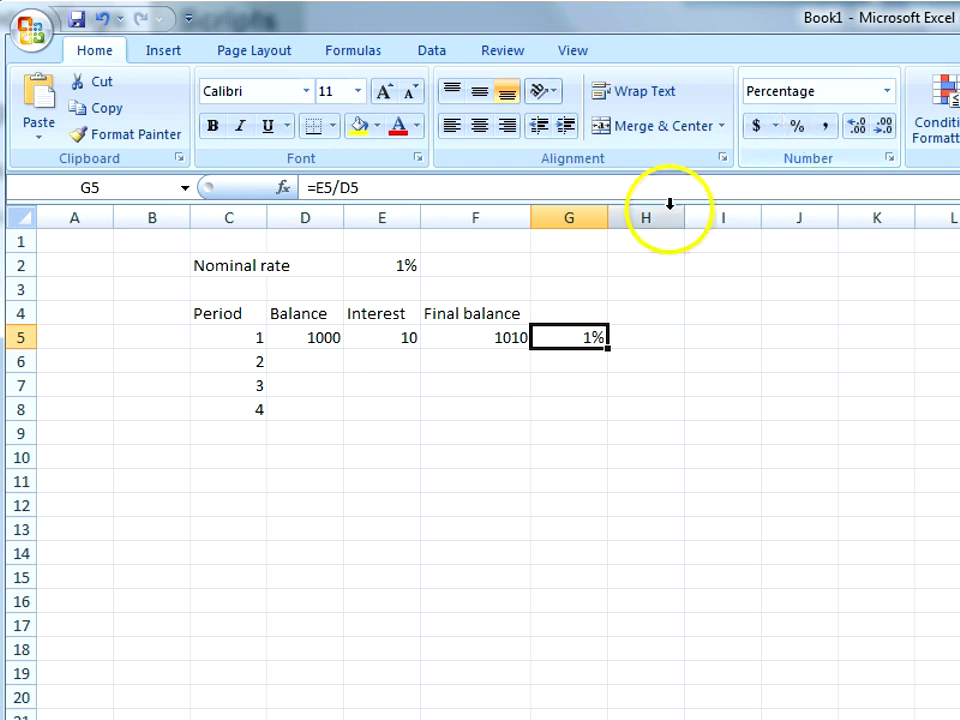
{"action": "double_click", "coordinate": [605, 217]}
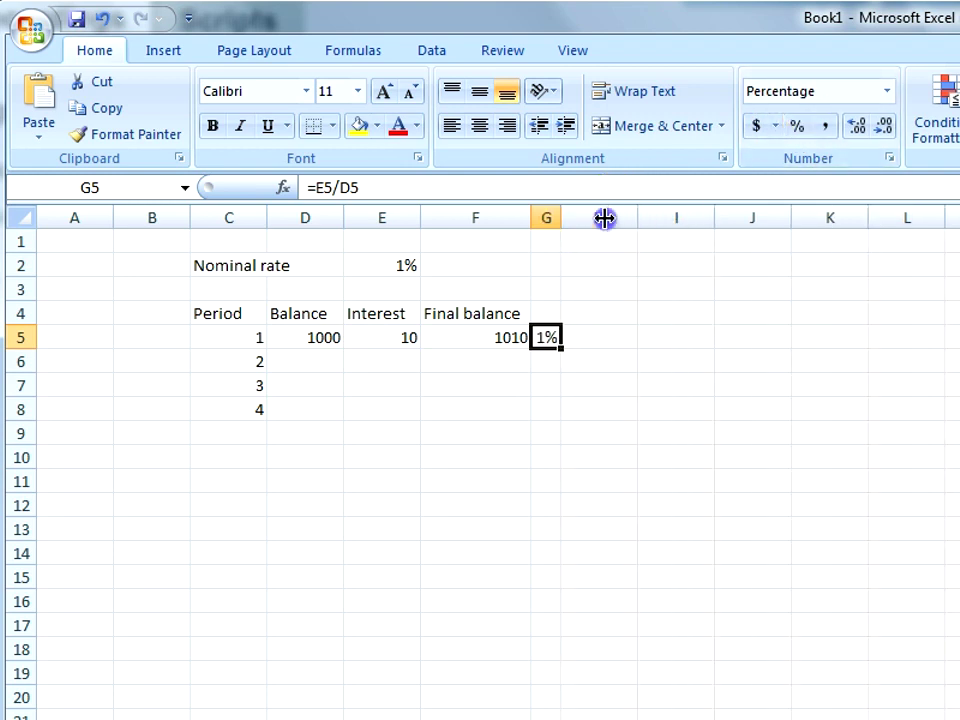
{"action": "left_click", "coordinate": [580, 316]}
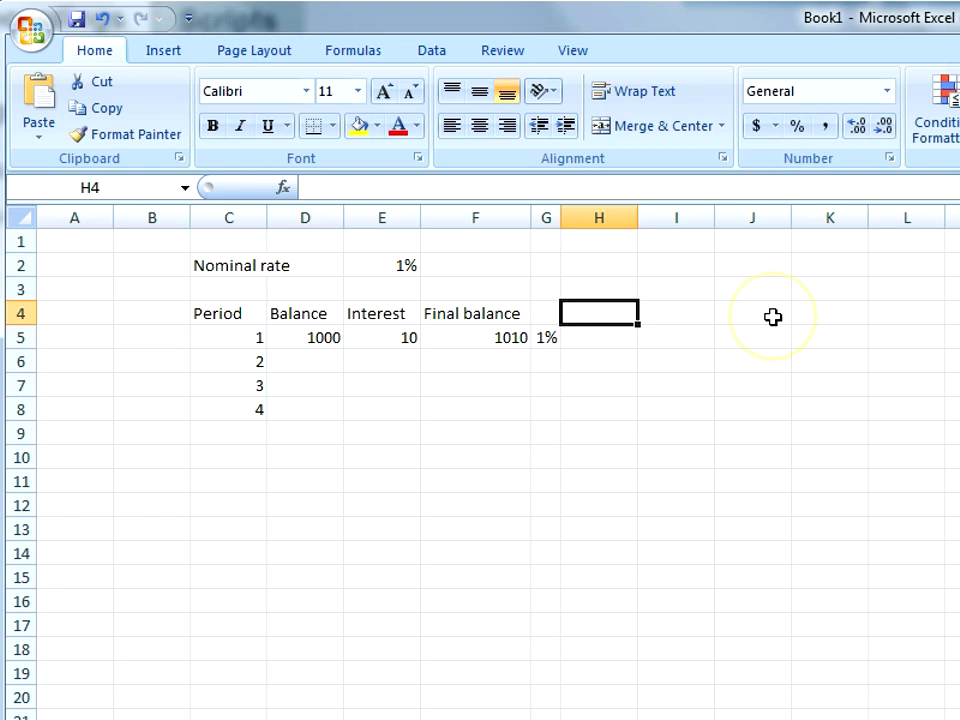
Type =F5-$D$5 in H5, locking the starting-balance reference
{"action": "key", "text": "Left"}
{"action": "key", "text": "Down"}
{"action": "key", "text": "Up"}
{"action": "key", "text": "Right"}
{"action": "key", "text": "Down"}
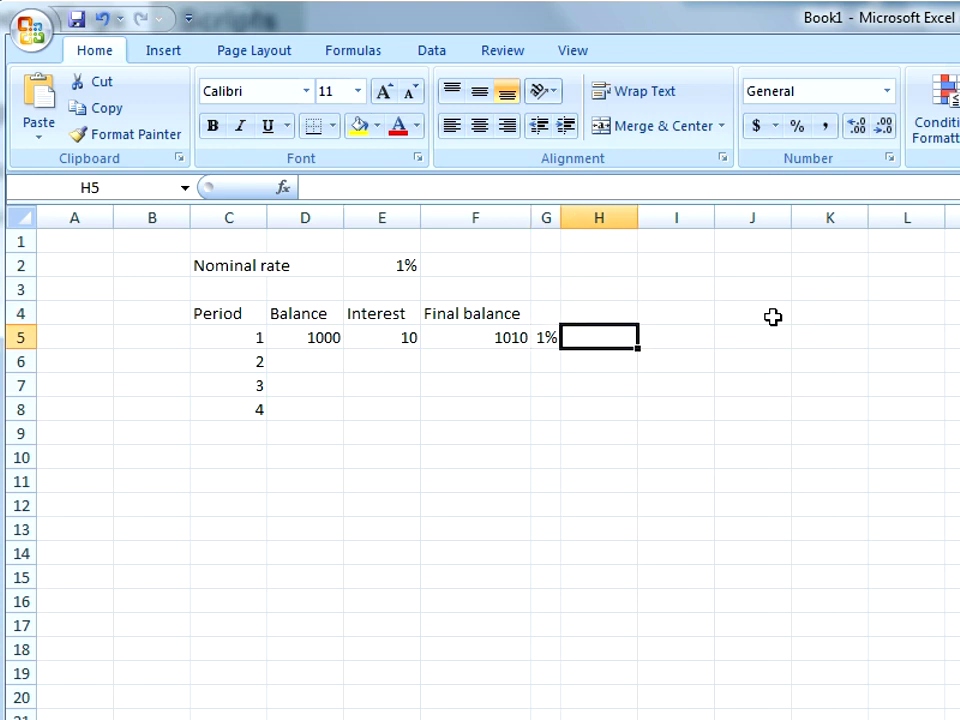
{"action": "type", "text": "="}
{"action": "key", "text": "Left"}
{"action": "key", "text": "Left"}
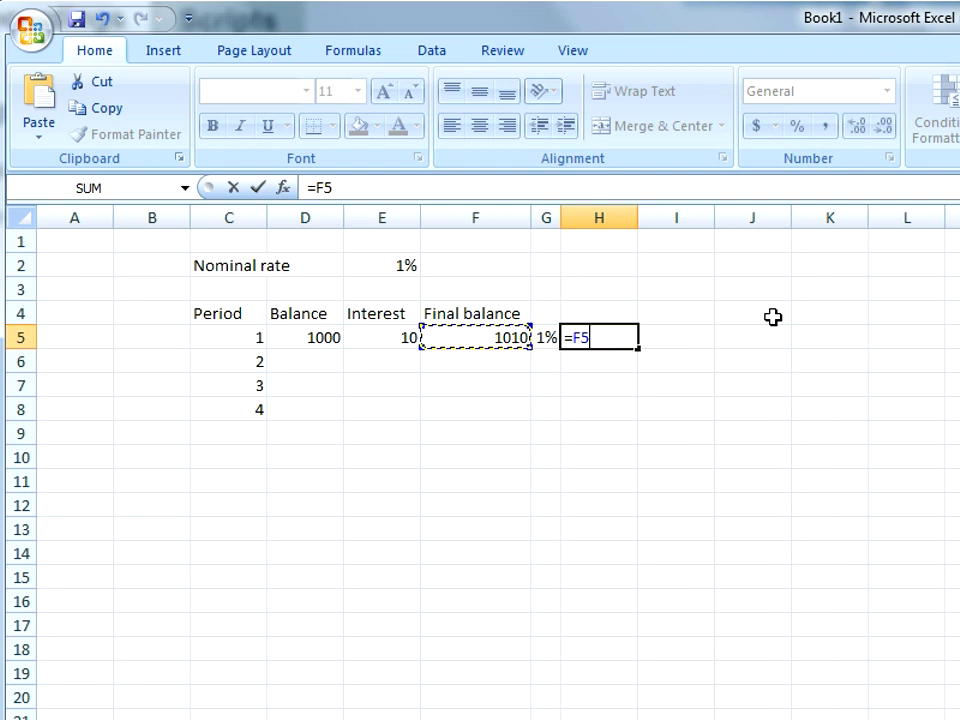
{"action": "type", "text": "-"}
{"action": "key", "text": "Left"}
{"action": "key", "text": "Up"}
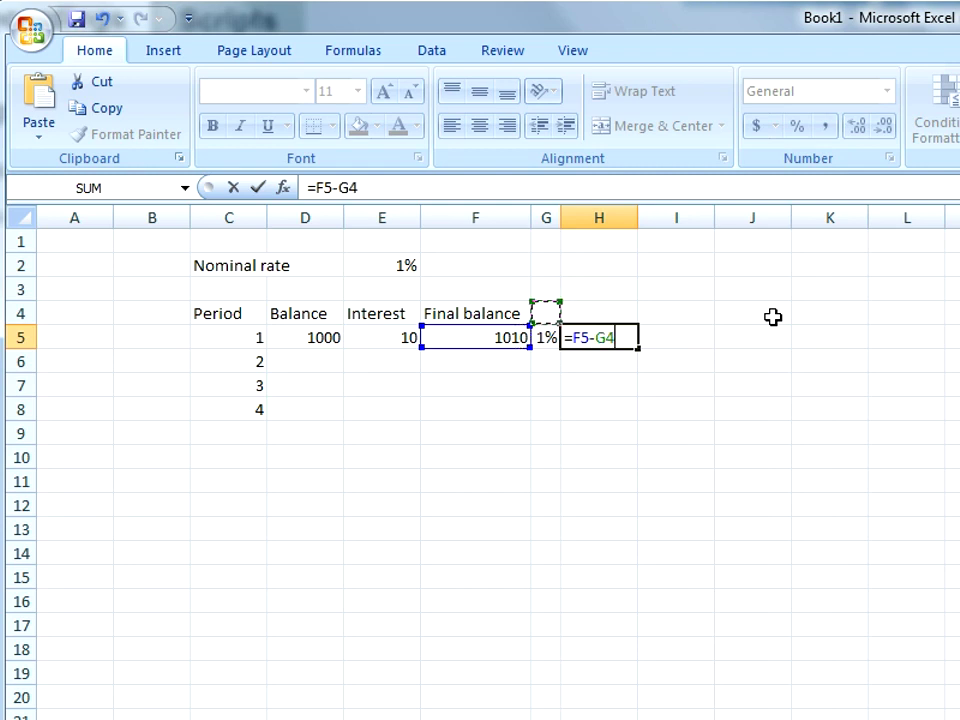
{"action": "key", "text": "Left"}
{"action": "key", "text": "Left"}
{"action": "key", "text": "Left"}
{"action": "key", "text": "Down"}
{"action": "key", "text": "F4"}
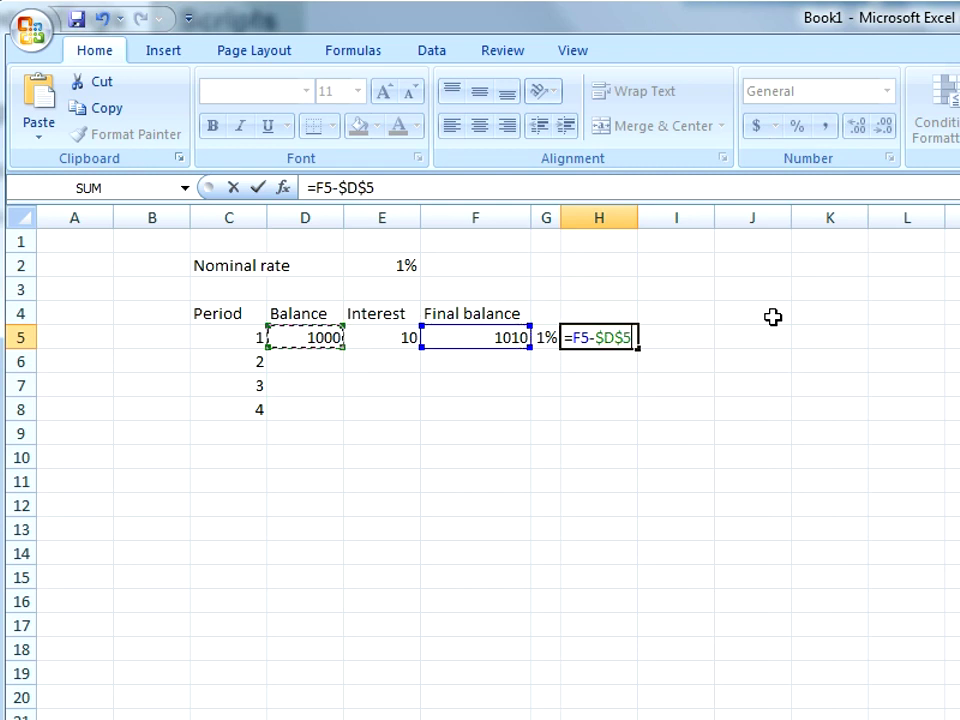
Commit the H5 total interest formula, showing 10
{"action": "key", "text": "Return"}
{"action": "key", "text": "Up"}
{"action": "key", "text": "Right"}
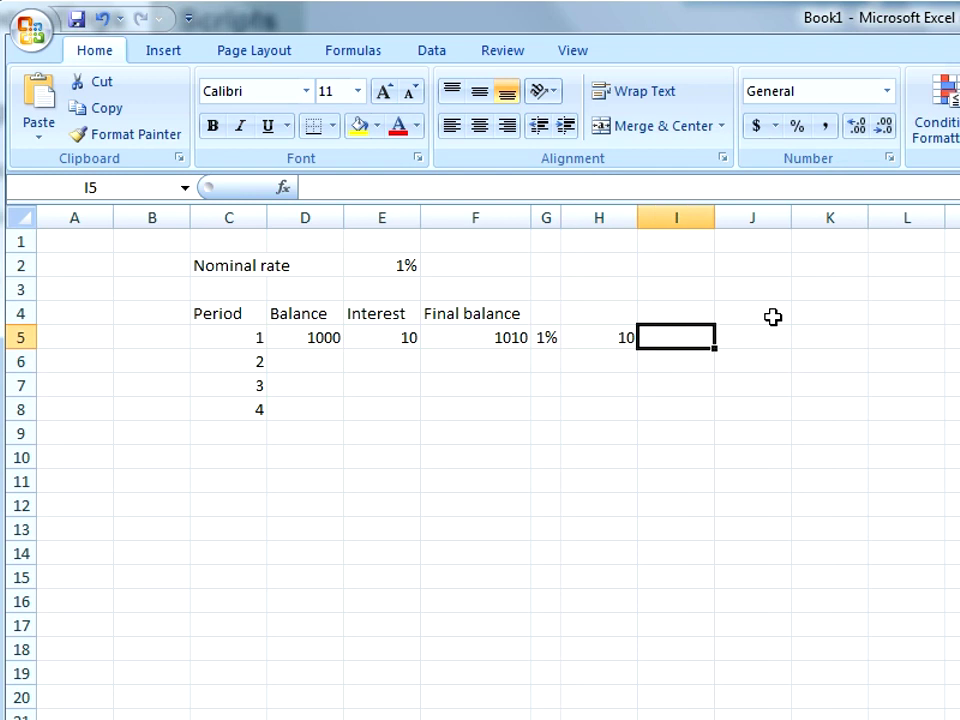
{"action": "key", "text": "Up"}
{"action": "key", "text": "Down"}
Enter =H5/$D$5 in I5 with an absolute divisor
{"action": "type", "text": "="}
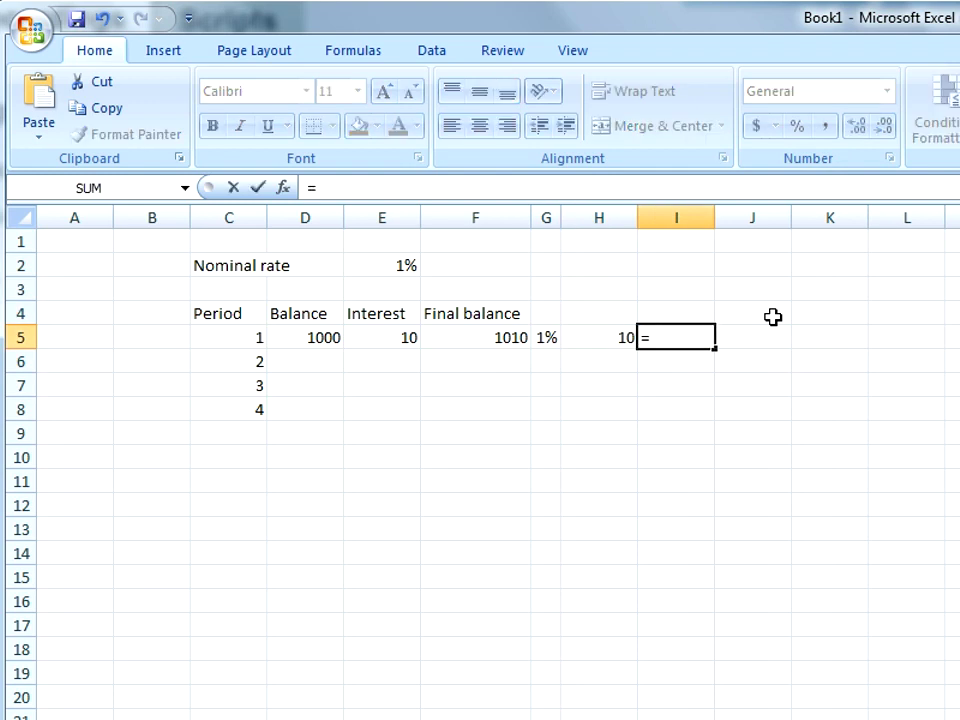
{"action": "key", "text": "Left"}
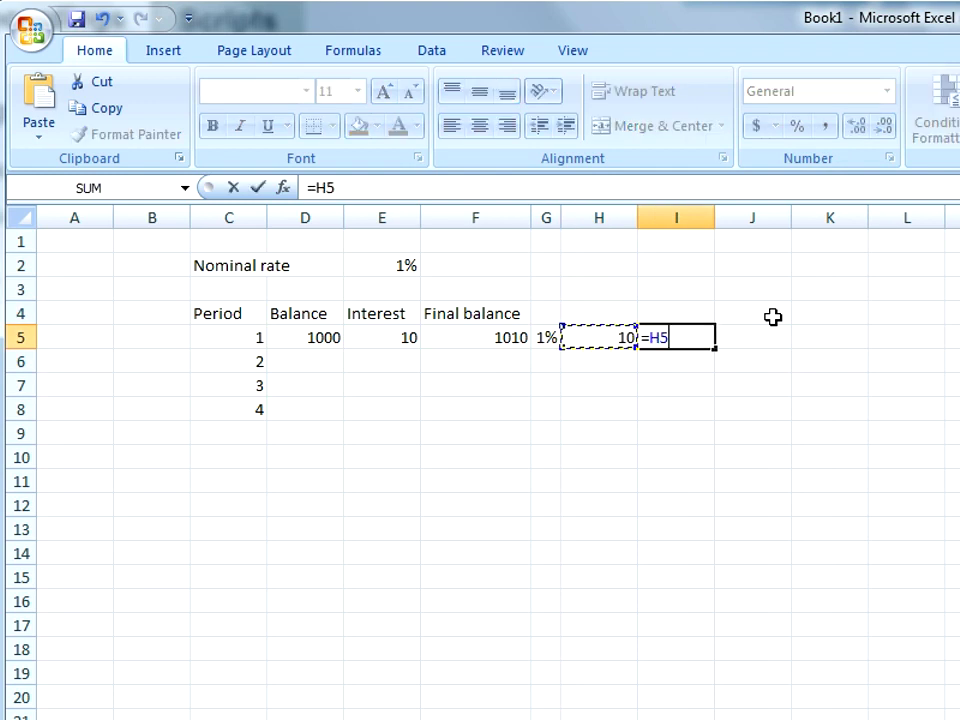
{"action": "type", "text": "/"}
{"action": "key", "text": "Left"}
{"action": "key", "text": "Left"}
{"action": "key", "text": "Left"}
{"action": "key", "text": "Left"}
{"action": "key", "text": "Left"}
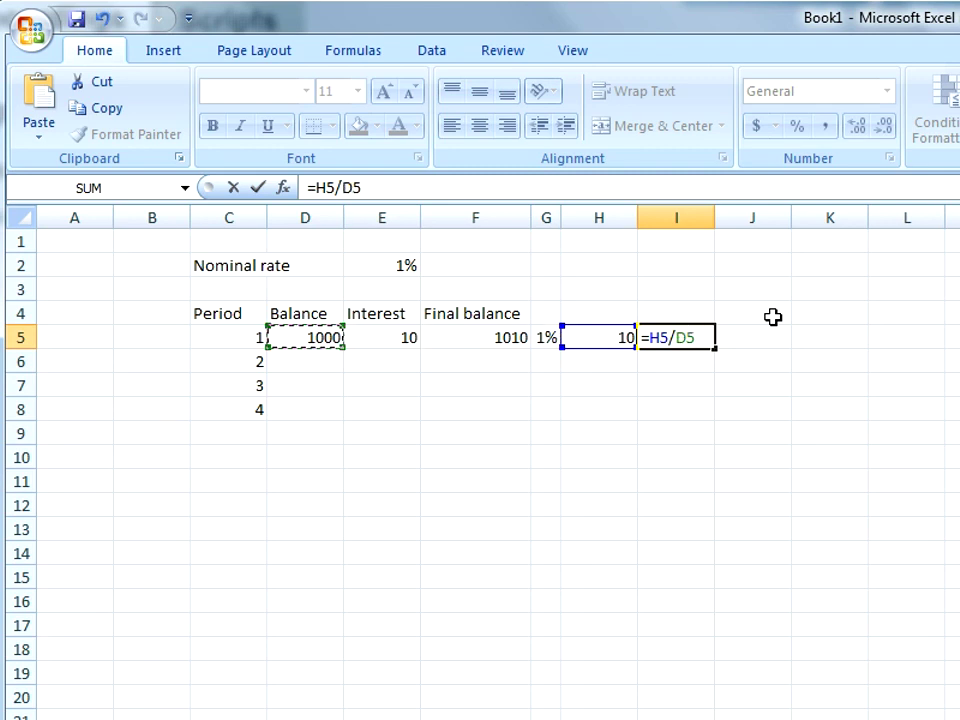
{"action": "key", "text": "ctrl+Return"}
{"action": "key", "text": "F2"}
{"action": "key", "text": "Left"}
{"action": "key", "text": "F4"}
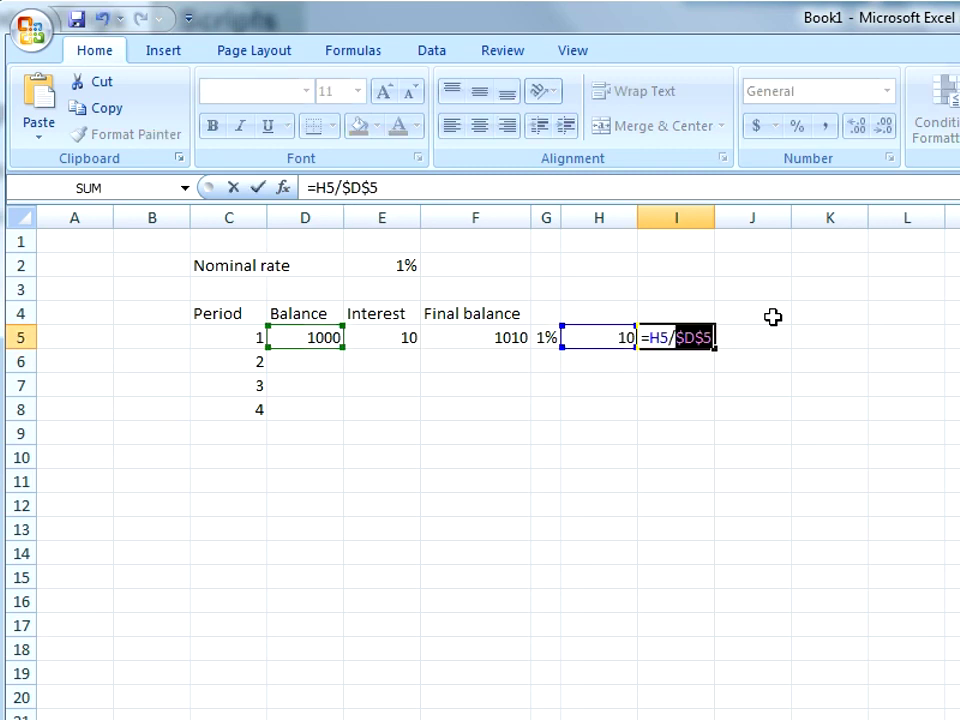
{"action": "key", "text": "Return"}
Format I5 as a percentage showing 1%
{"action": "key", "text": "Up"}
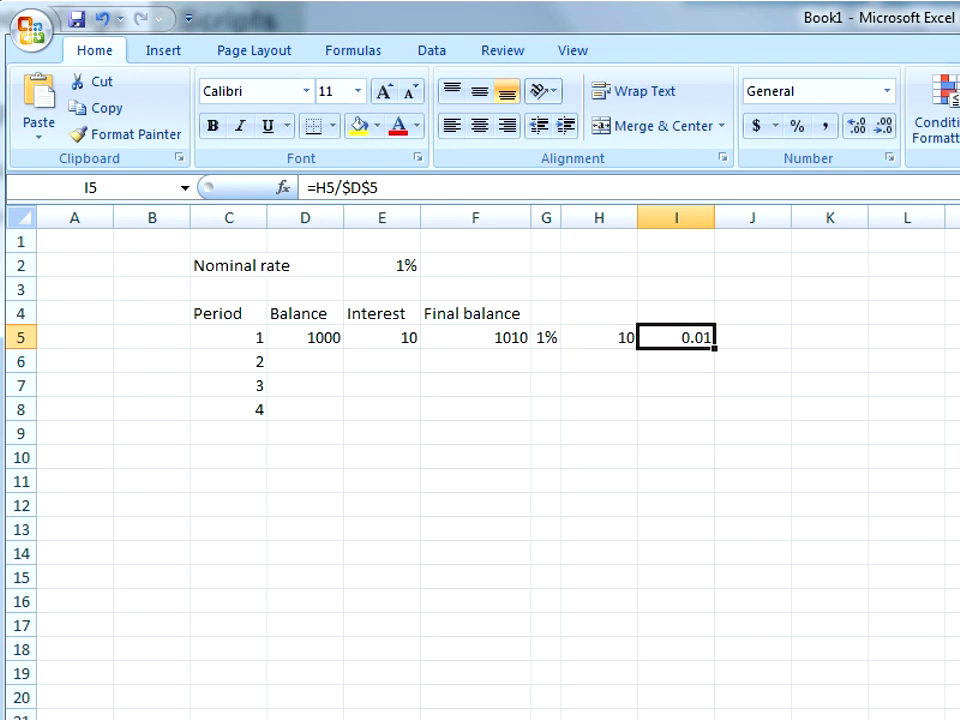
{"action": "left_click", "coordinate": [790, 126]}
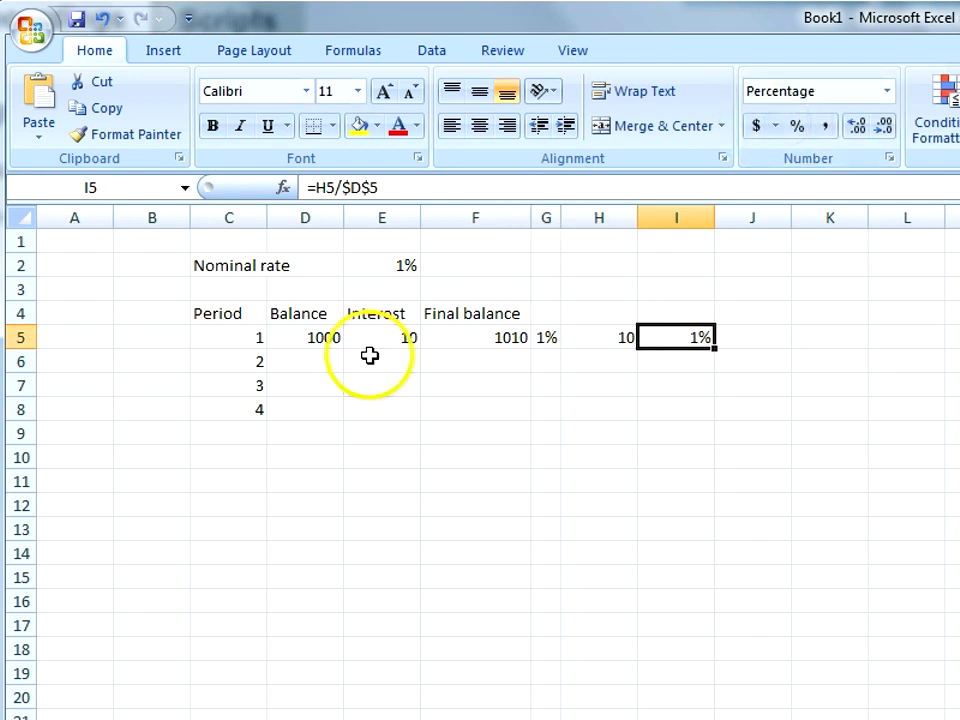
{"action": "left_click", "coordinate": [546, 315]}
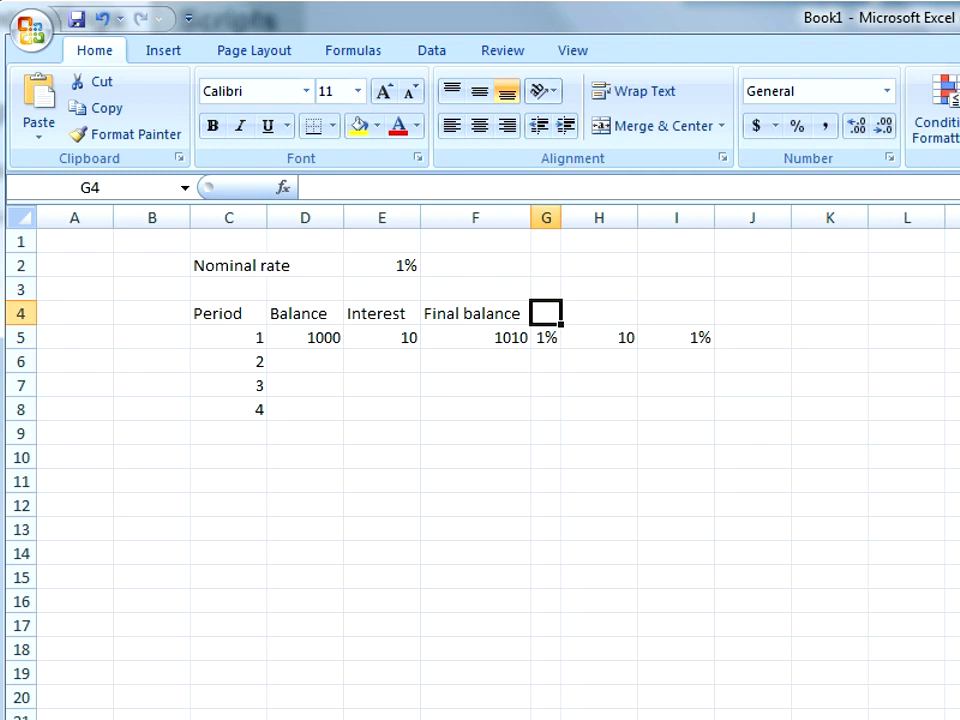
Add the 'This period' heading in G4 and autofit column H
{"action": "type", "text": "This period"}
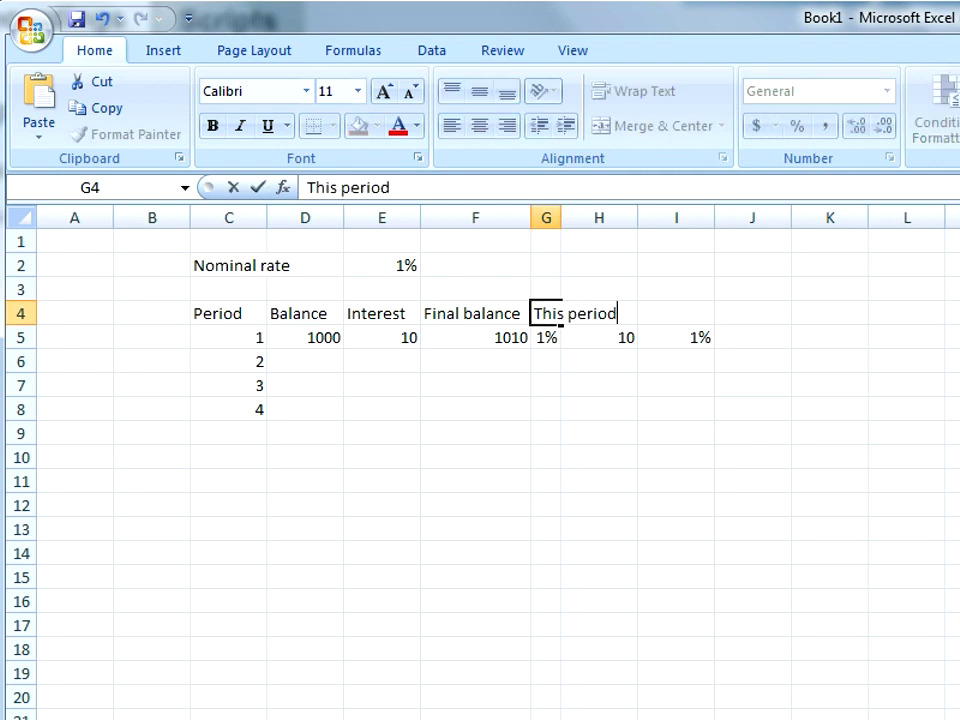
{"action": "key", "text": "Return"}
{"action": "key", "text": "Up"}
{"action": "key", "text": "Right"}
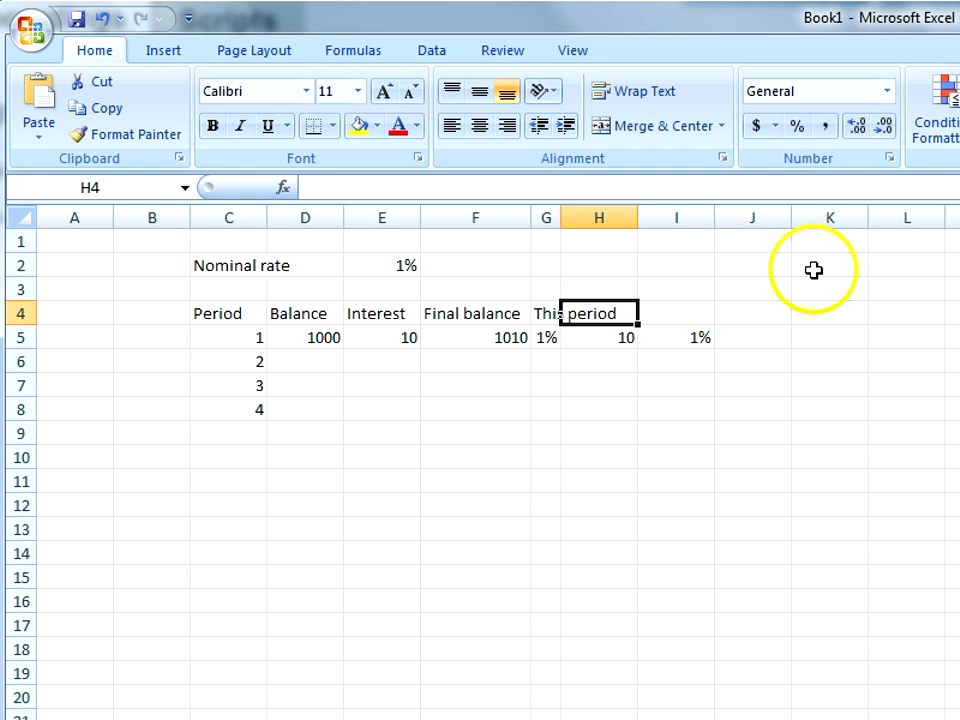
{"action": "left_click", "coordinate": [620, 218]}
{"action": "double_click", "coordinate": [638, 215]}
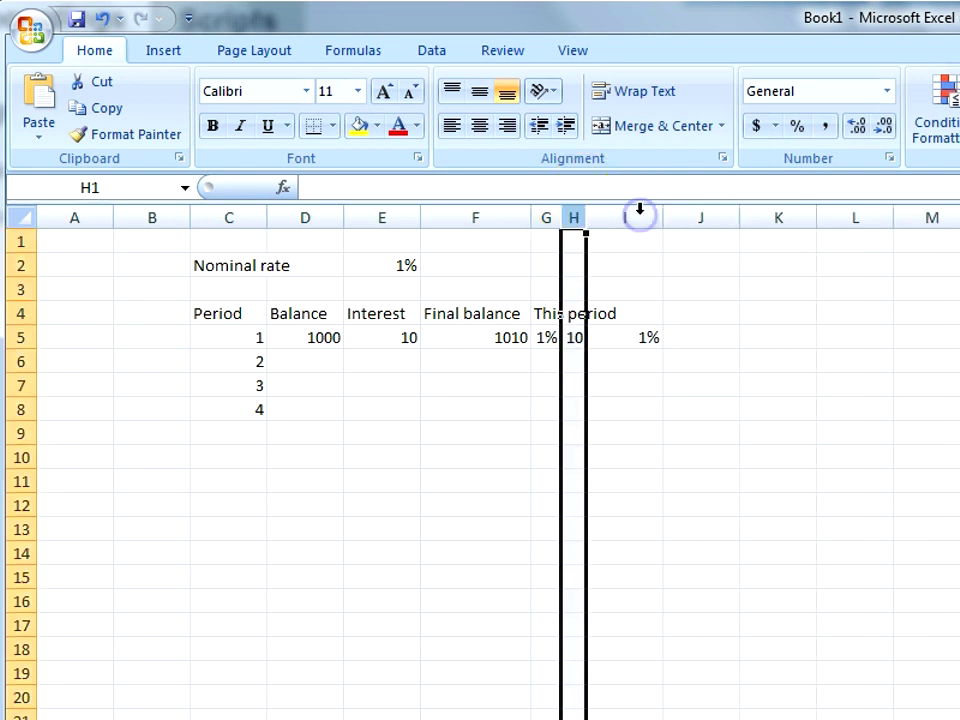
Type 'total interest' and move it from I4 into H4 via cut and paste
{"action": "left_click", "coordinate": [621, 310]}
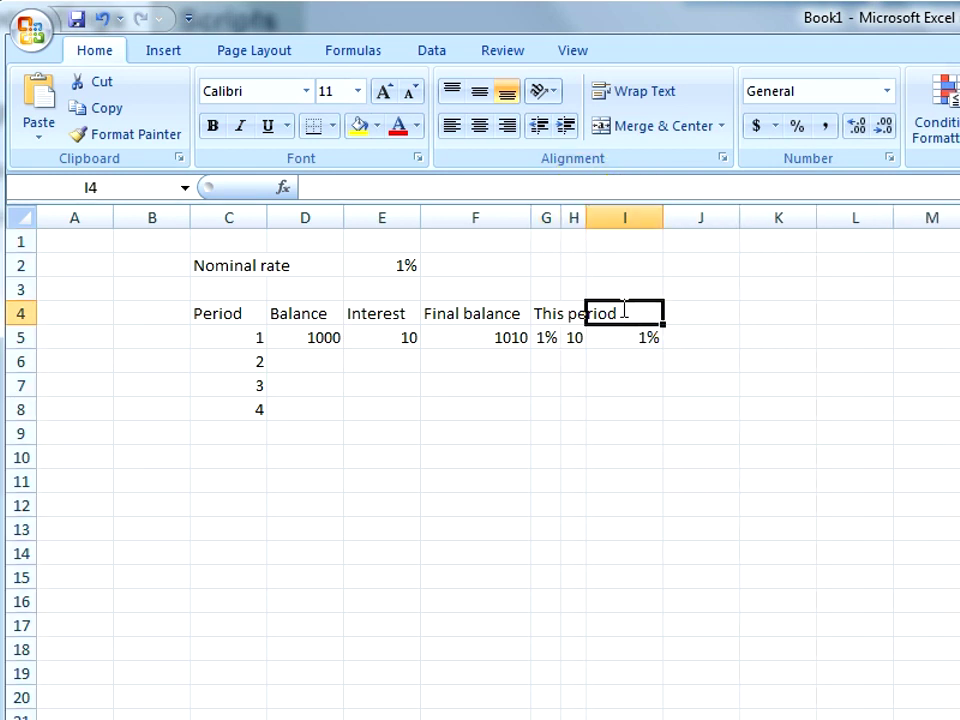
{"action": "type", "text": "total intere"}
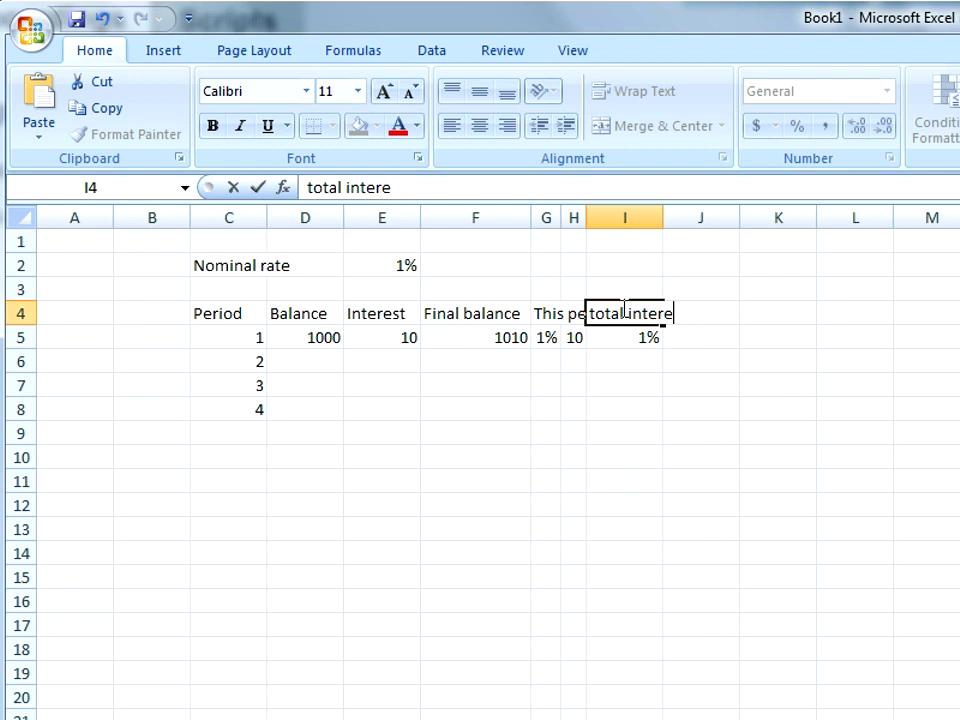
{"action": "type", "text": "sts"}
{"action": "key", "text": "Return"}
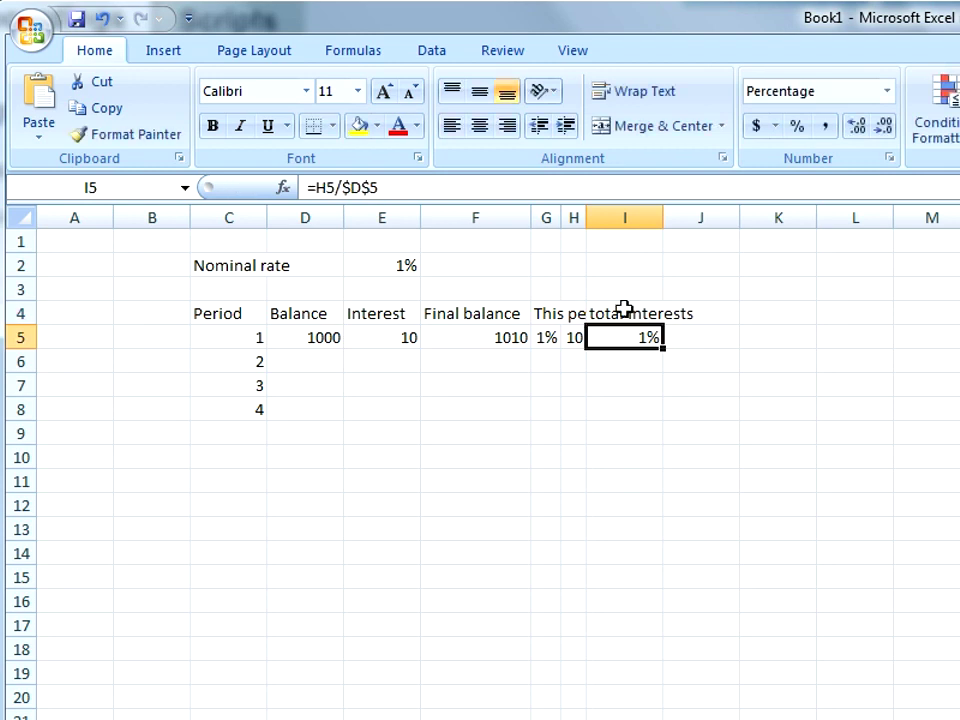
{"action": "key", "text": "Up"}
{"action": "key", "text": "Left"}
{"action": "key", "text": "Right"}
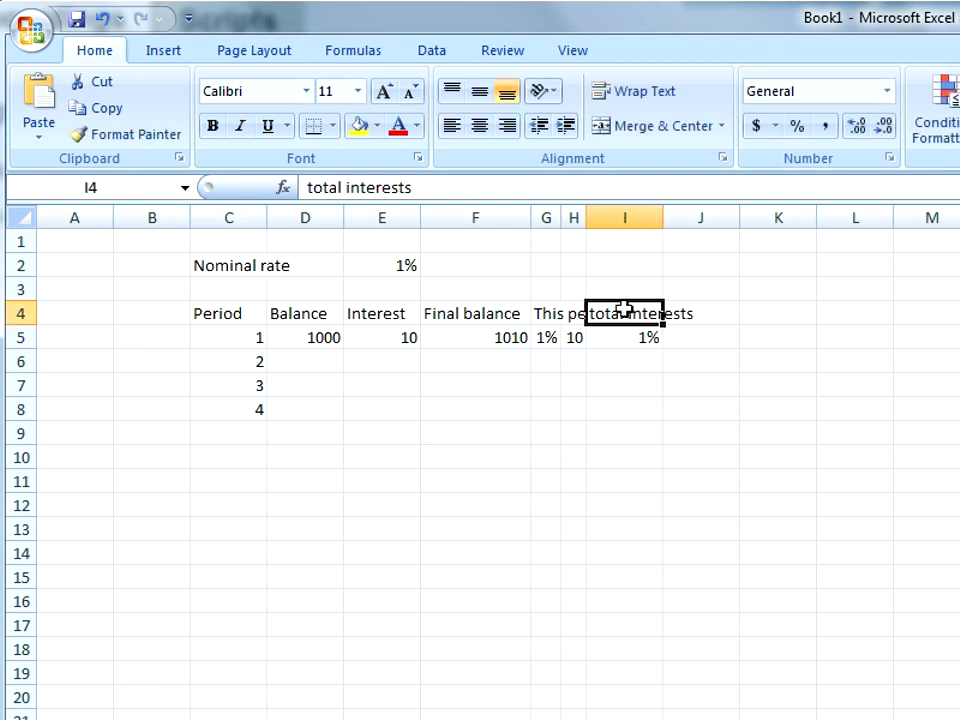
{"action": "key", "text": "ctrl+x"}
{"action": "key", "text": "Left"}
{"action": "key", "text": "ctrl+v"}
Add 'total percentage earned' in I4 and autofit all columns of the sheet
{"action": "key", "text": "Right"}
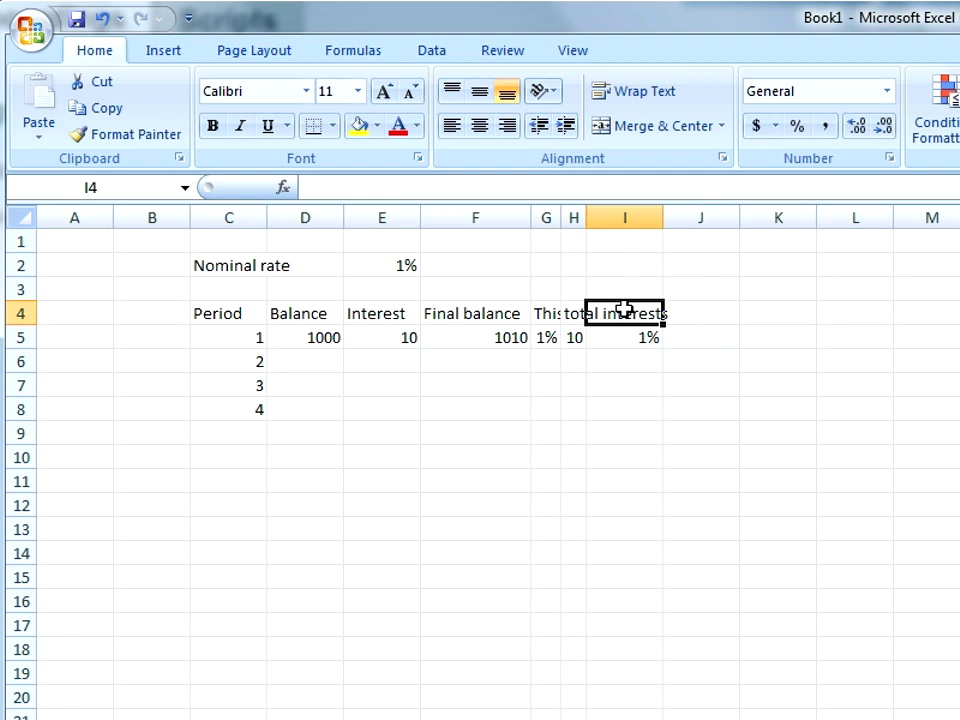
{"action": "type", "text": "total per"}
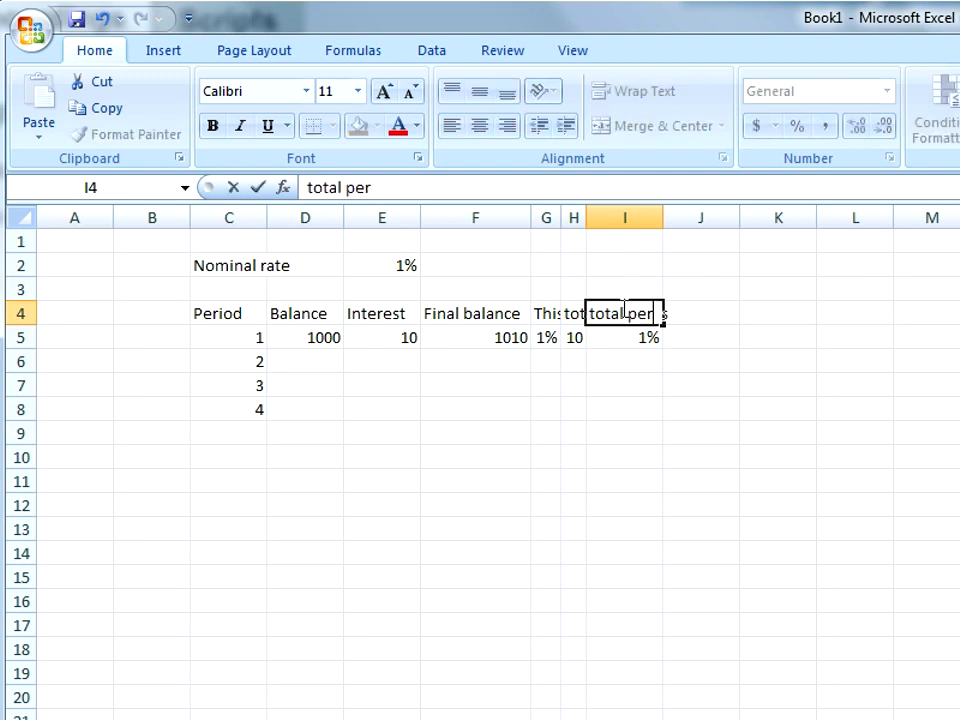
{"action": "type", "text": "centage"}
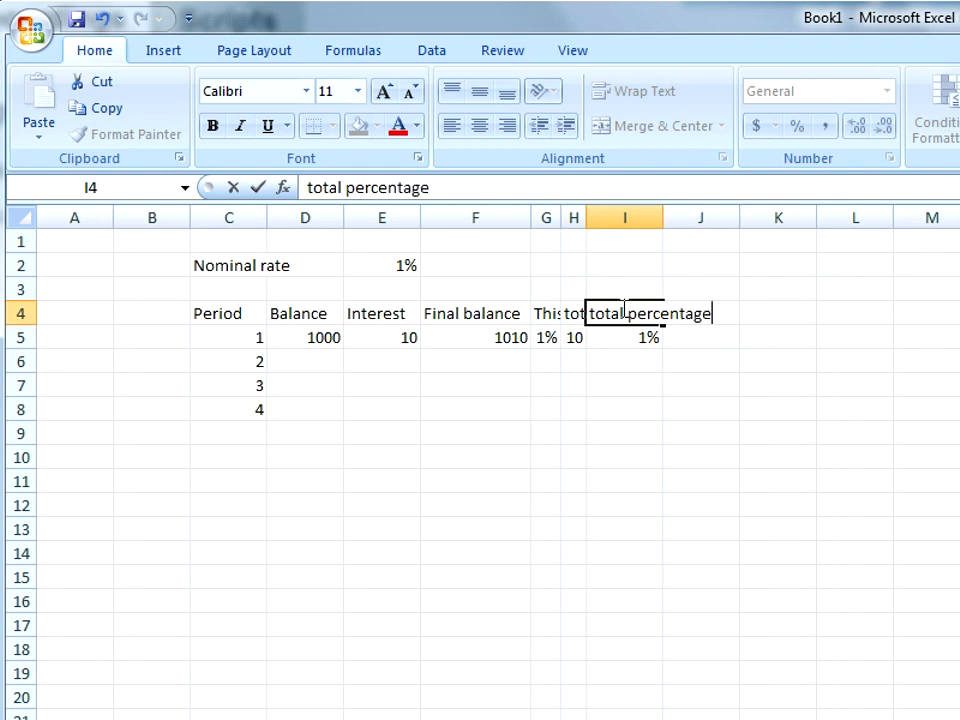
{"action": "type", "text": " earned"}
{"action": "key", "text": "Return"}
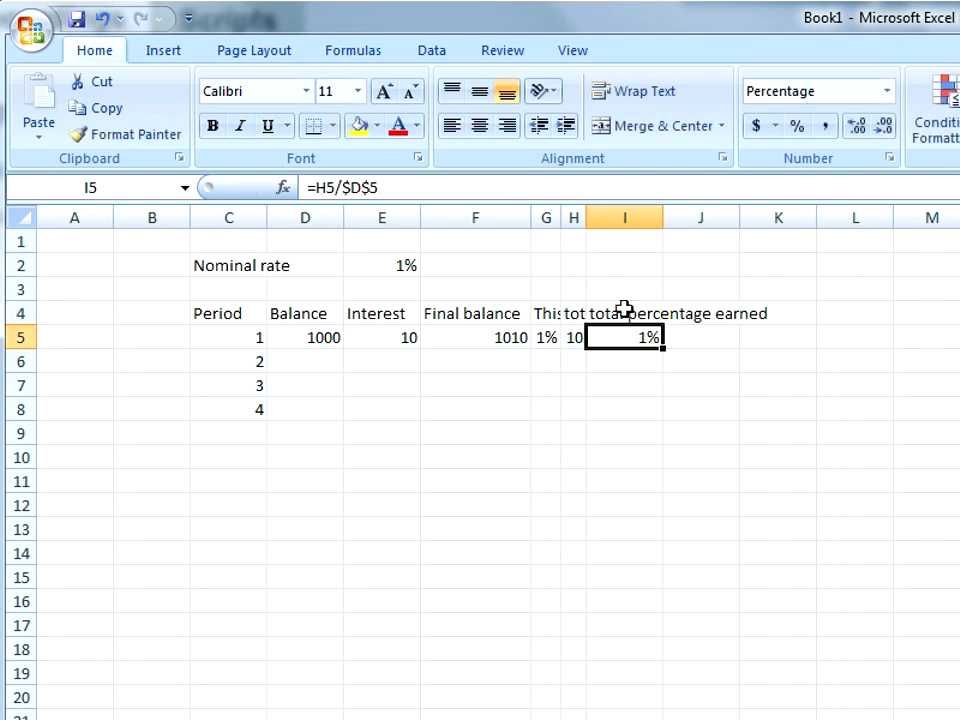
{"action": "left_click", "coordinate": [20, 216]}
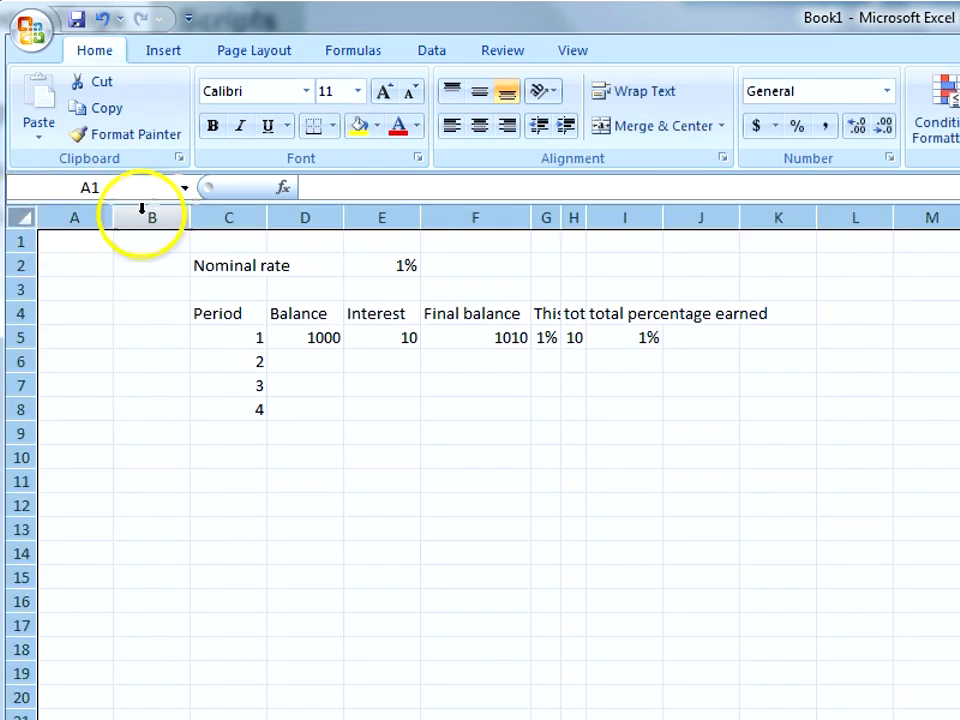
{"action": "double_click", "coordinate": [189, 216]}
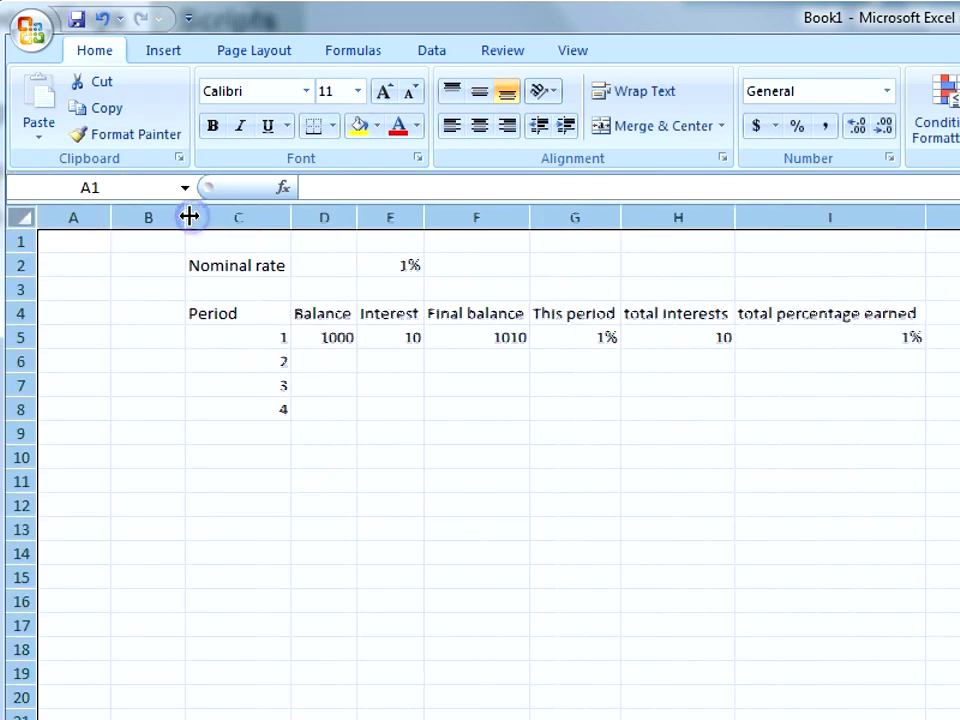
{"action": "left_click", "coordinate": [505, 414]}
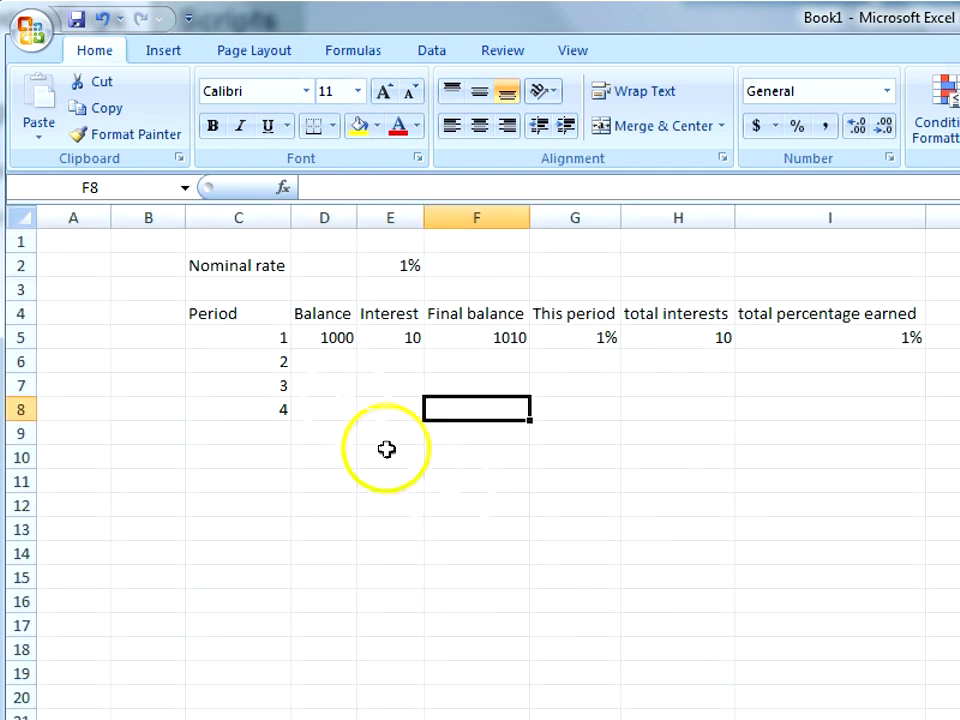
Carry period 1's final balance into D6 as =+F5, giving 1010
{"action": "left_click", "coordinate": [338, 360]}
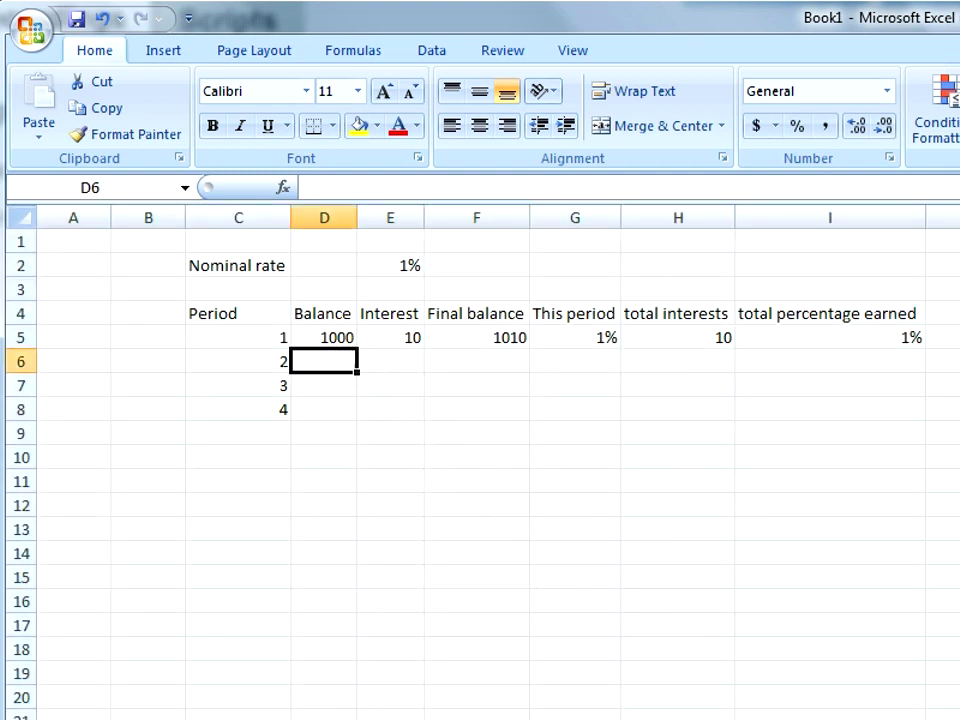
{"action": "type", "text": "+"}
{"action": "key", "text": "Right"}
{"action": "key", "text": "Right"}
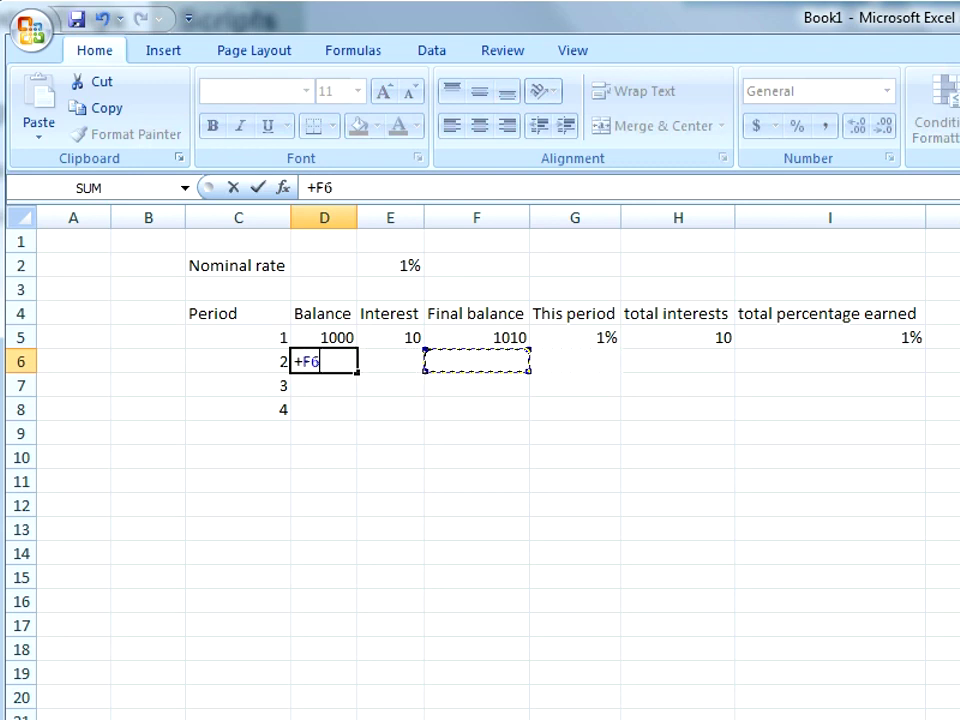
{"action": "key", "text": "Up"}
{"action": "key", "text": "Return"}
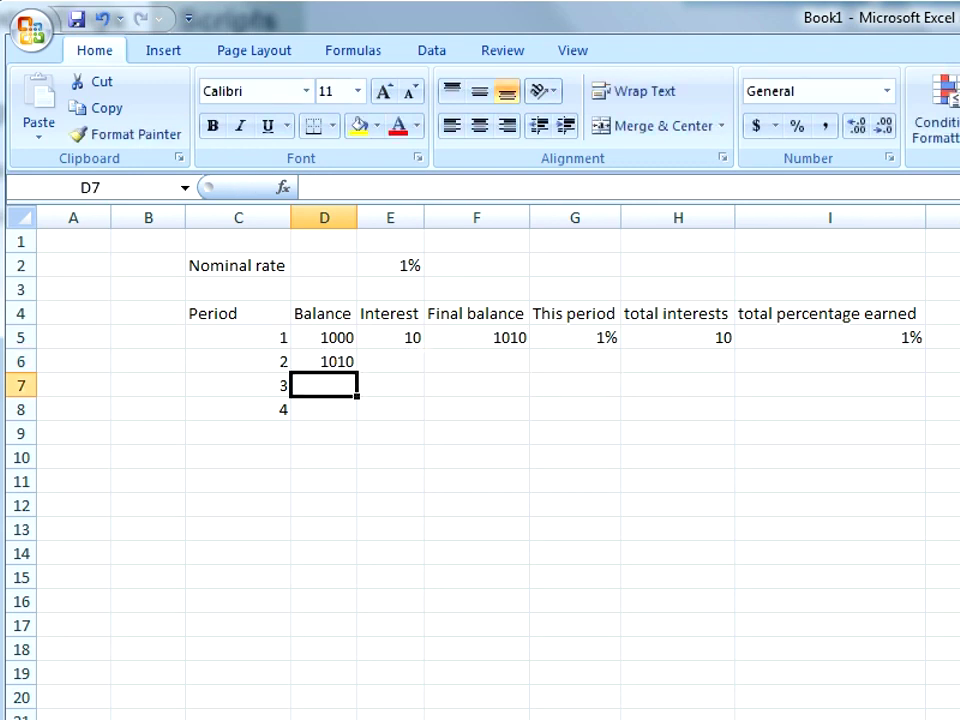
Fill the interest formula down to E6, giving 10.1
{"action": "left_click", "coordinate": [404, 343]}
{"action": "left_click_drag", "start_coordinate": [422, 350], "coordinate": [428, 372]}
{"action": "left_click", "coordinate": [475, 386]}
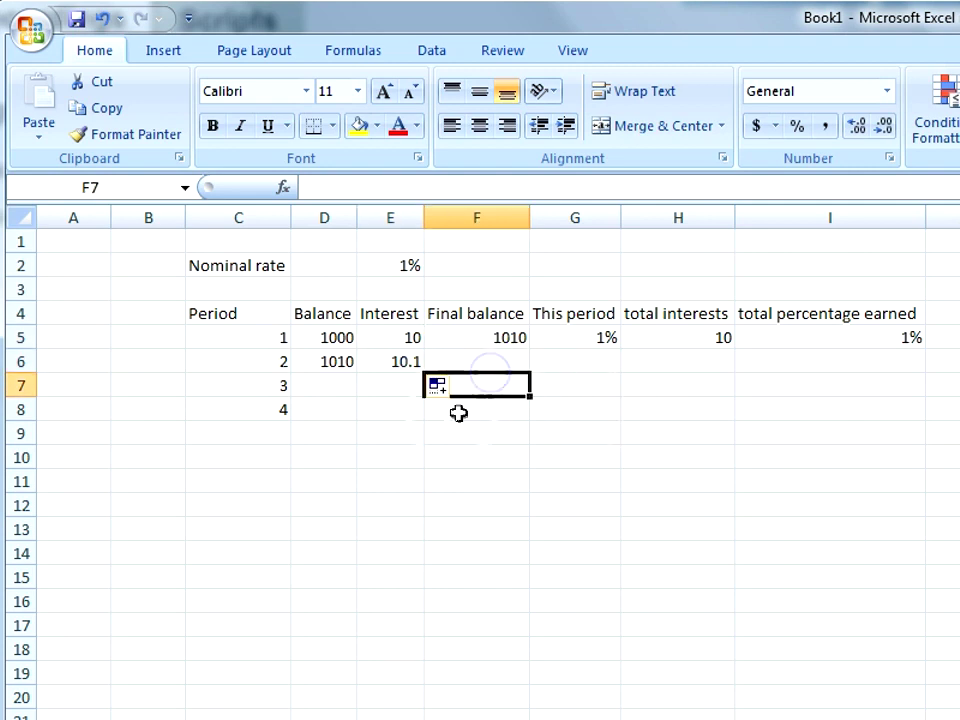
{"action": "left_click", "coordinate": [407, 366]}
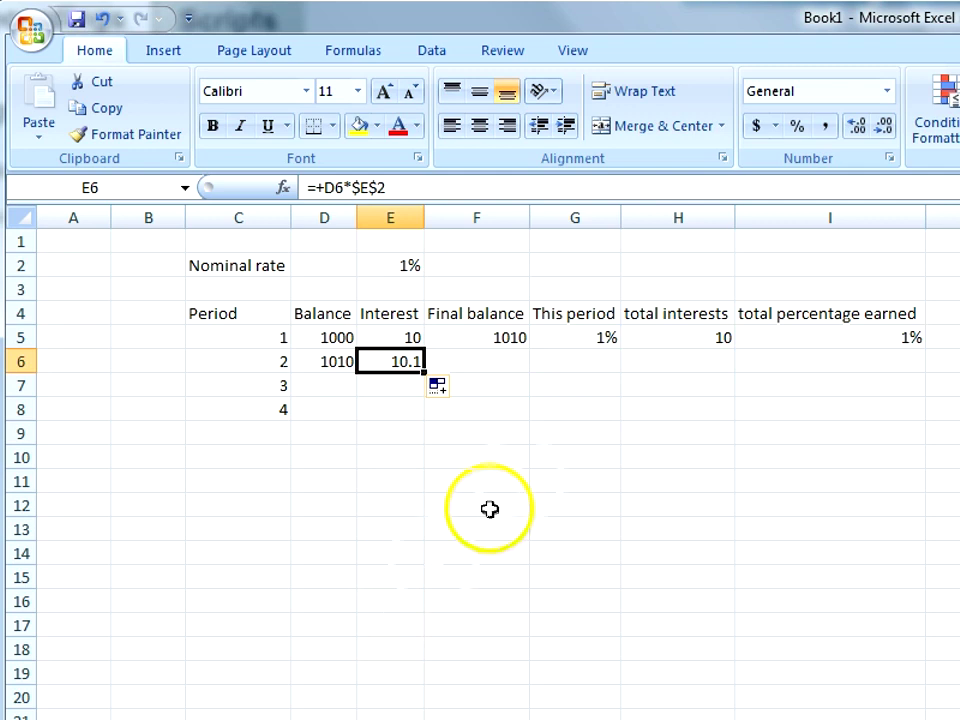
Fill the final balance formula down to F6, giving 1020.1, and select E6:F6
{"action": "left_click", "coordinate": [518, 342]}
{"action": "left_click_drag", "start_coordinate": [532, 350], "coordinate": [526, 370]}
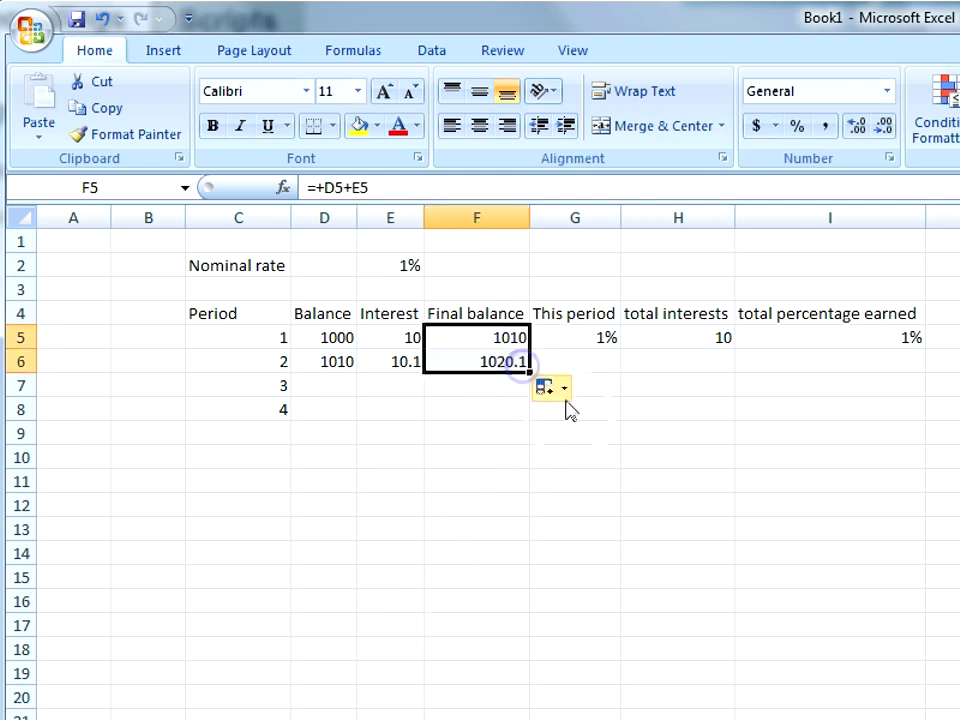
{"action": "left_click", "coordinate": [571, 510]}
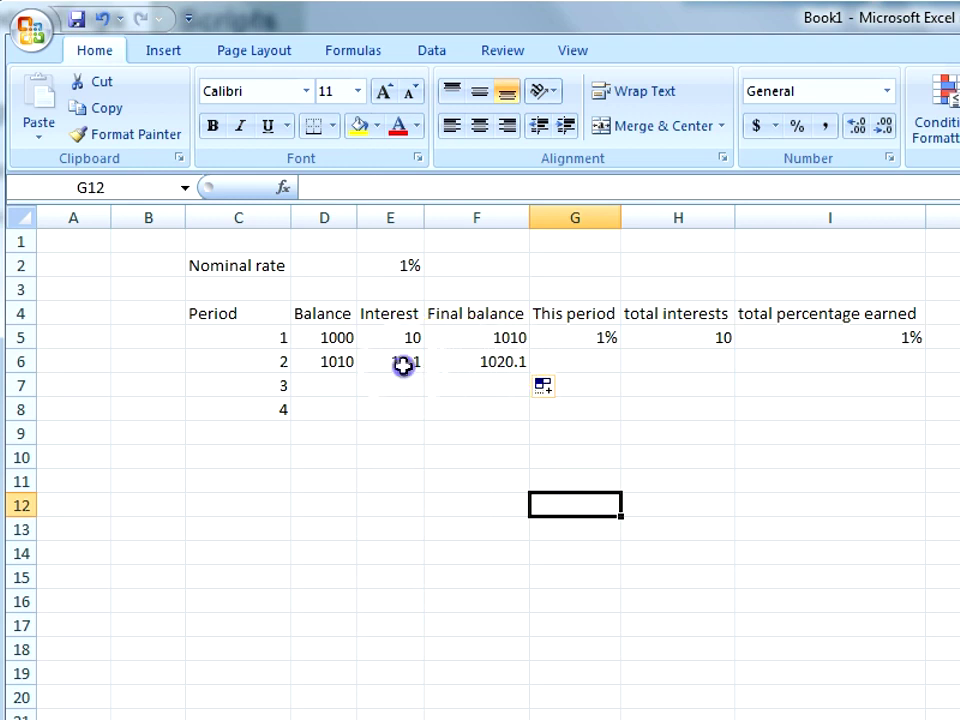
{"action": "left_click_drag", "start_coordinate": [403, 364], "coordinate": [445, 360]}
Apply Comma Style to period 2's amounts and fill the this-period percentage down to row 6
{"action": "left_click", "coordinate": [824, 125]}
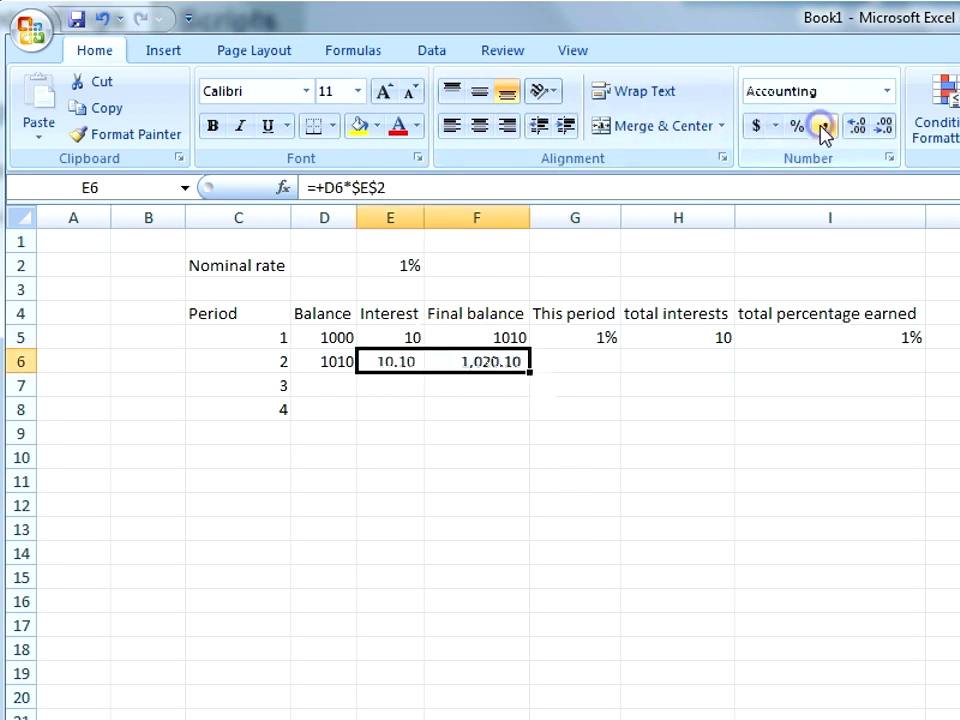
{"action": "left_click", "coordinate": [598, 378]}
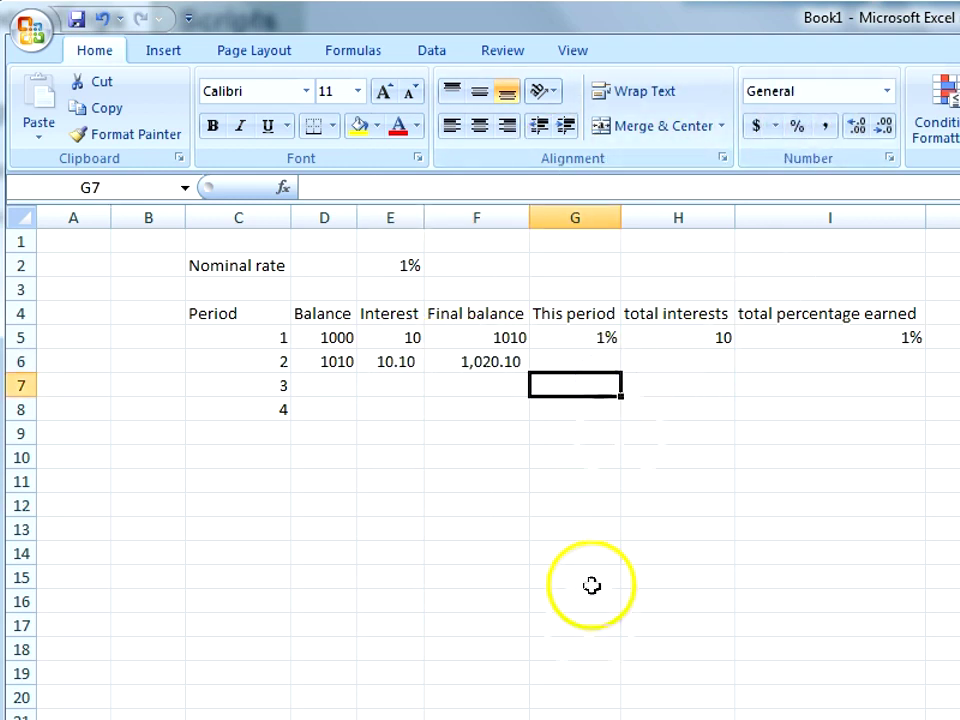
{"action": "left_click", "coordinate": [588, 361]}
{"action": "left_click", "coordinate": [594, 339]}
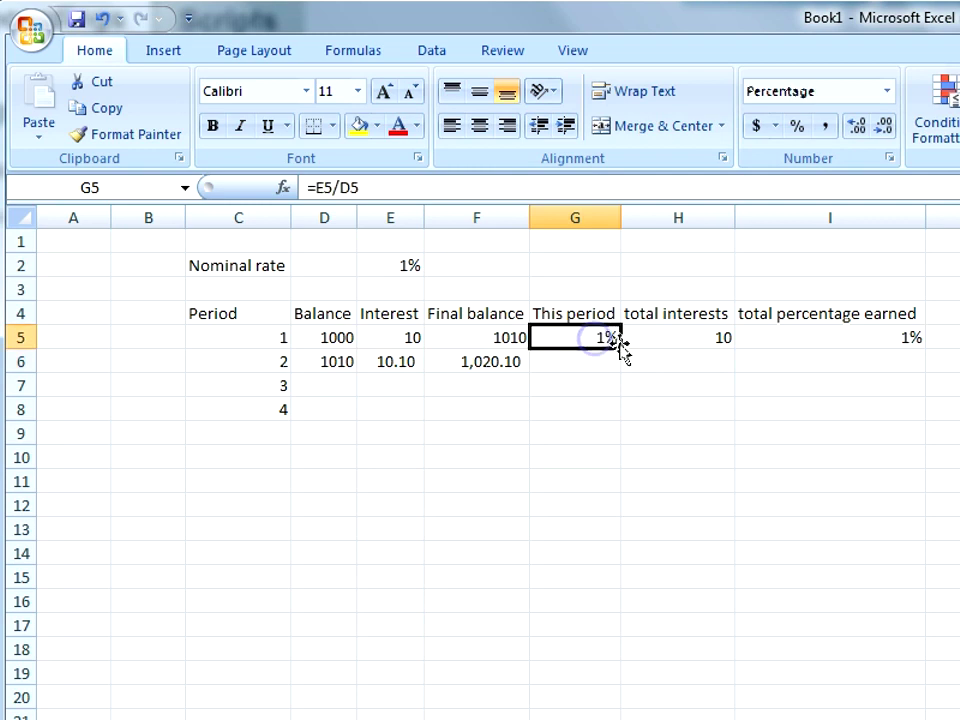
{"action": "left_click_drag", "start_coordinate": [620, 349], "coordinate": [617, 367]}
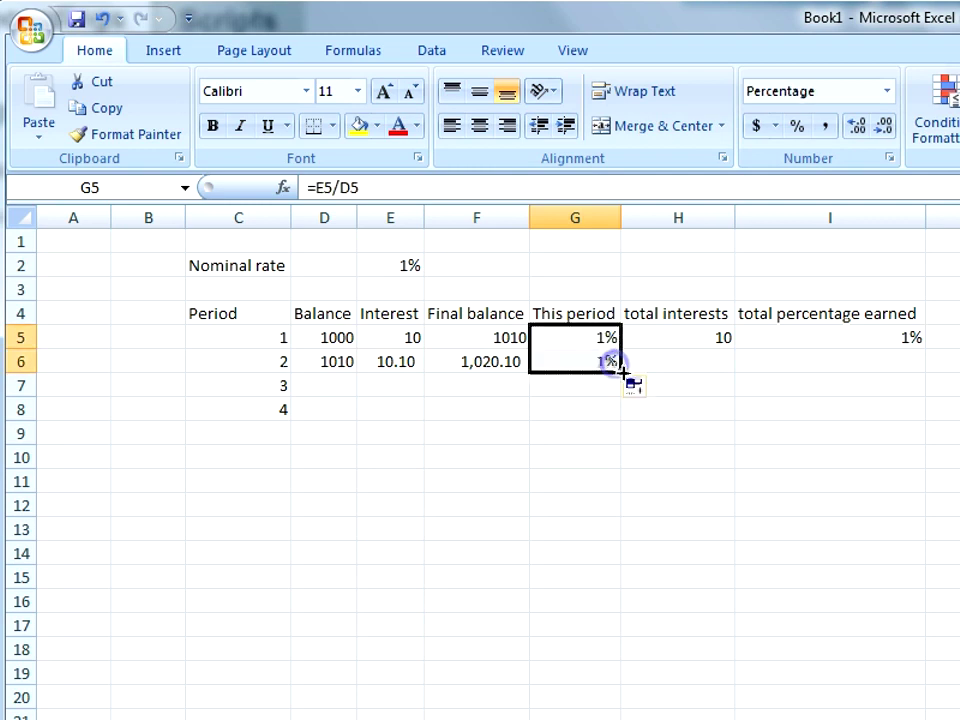
Fill the total interests formula down to H6 and show 20.10 in Comma Style
{"action": "left_click", "coordinate": [724, 341]}
{"action": "left_click_drag", "start_coordinate": [732, 359], "coordinate": [733, 370]}
{"action": "left_click", "coordinate": [696, 408]}
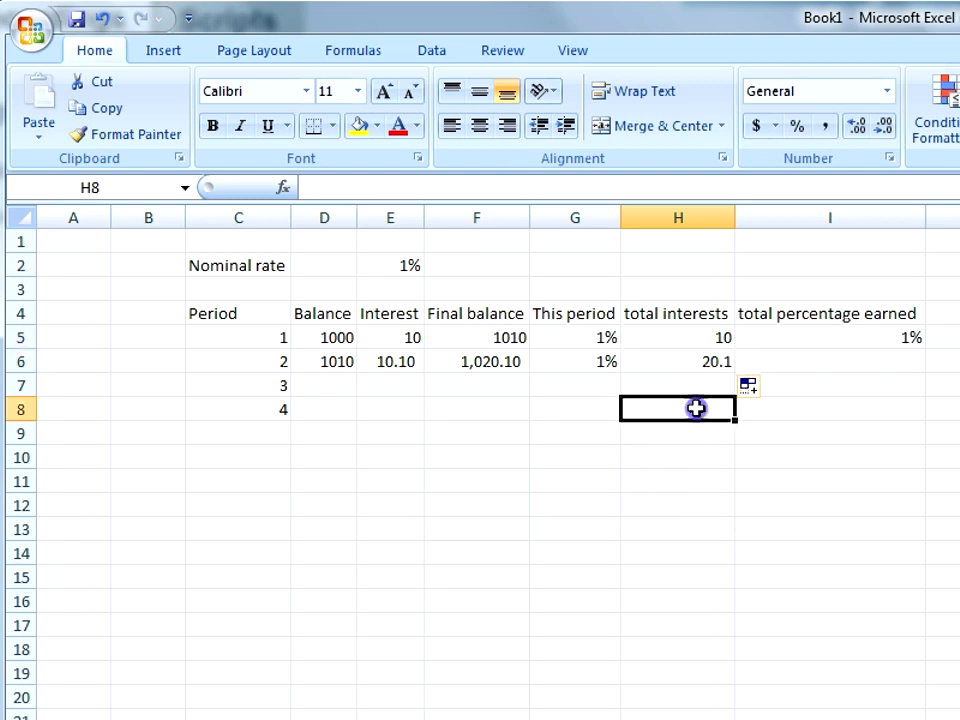
{"action": "left_click", "coordinate": [703, 367]}
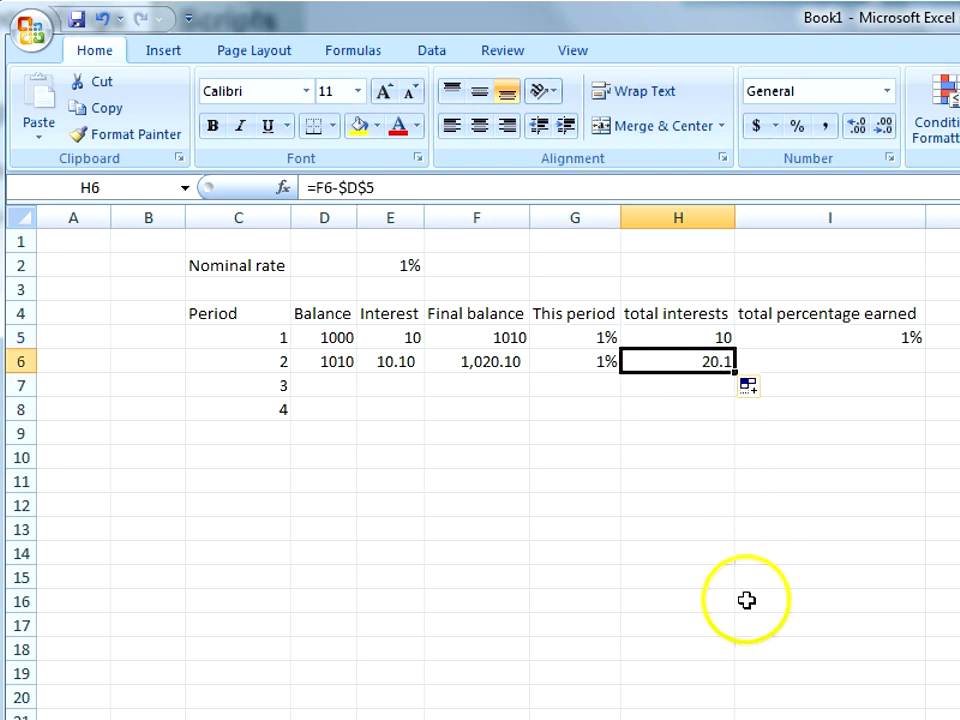
{"action": "left_click", "coordinate": [826, 127]}
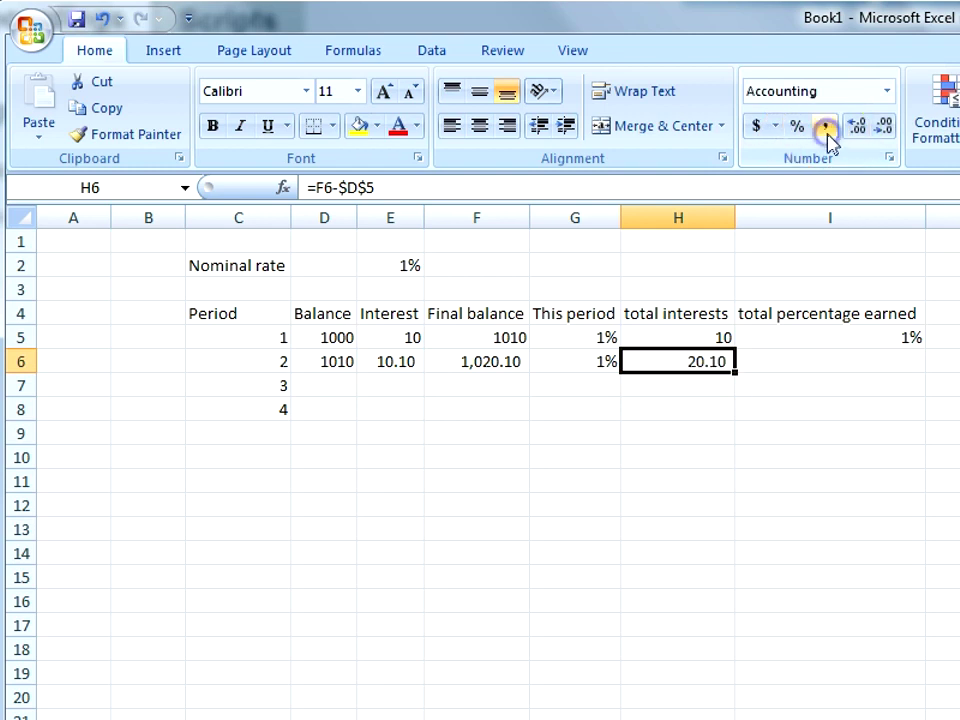
Fill the total percentage formula down to I6 and display it to five decimals (2.01000%)
{"action": "left_click", "coordinate": [886, 334]}
{"action": "left_click_drag", "start_coordinate": [920, 349], "coordinate": [921, 365]}
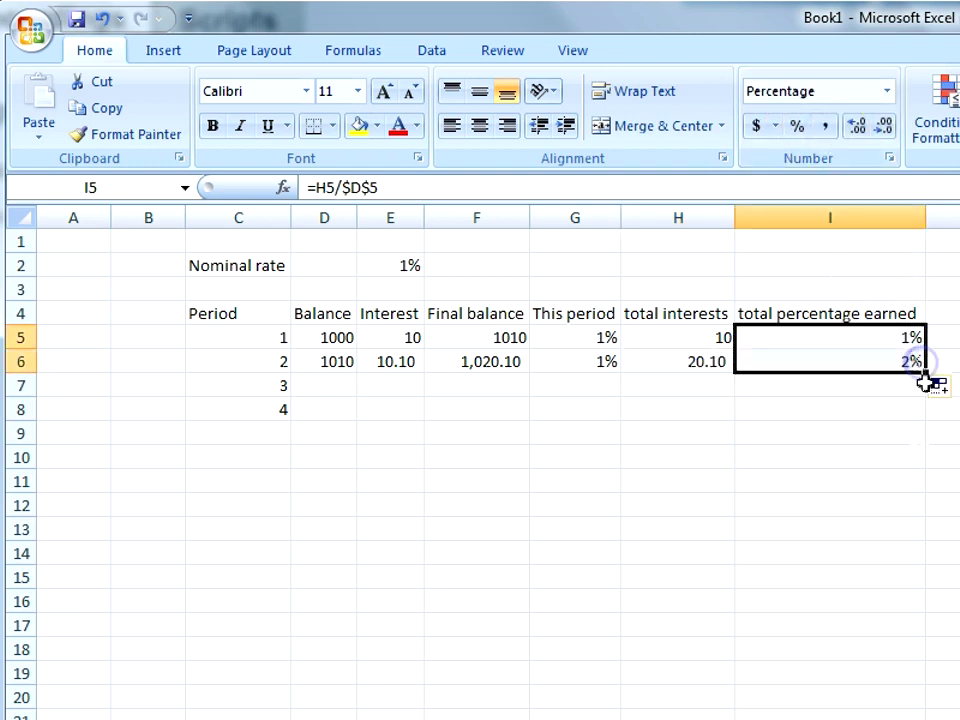
{"action": "left_click", "coordinate": [856, 128]}
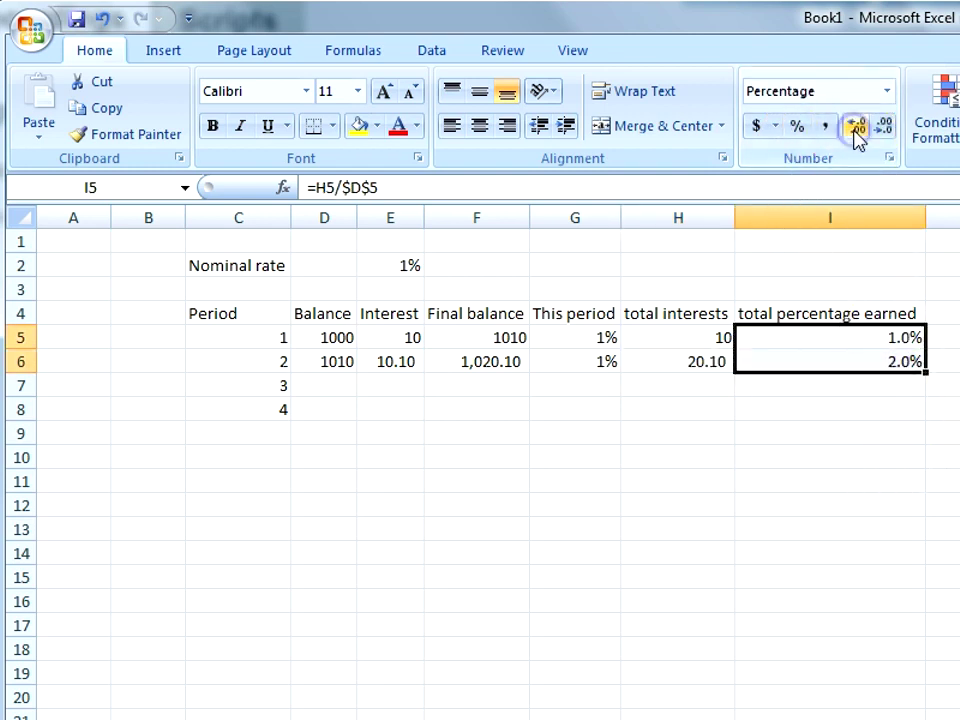
{"action": "left_click", "coordinate": [856, 128]}
{"action": "left_click", "coordinate": [856, 128]}
{"action": "left_click", "coordinate": [856, 128]}
{"action": "left_click", "coordinate": [856, 128]}
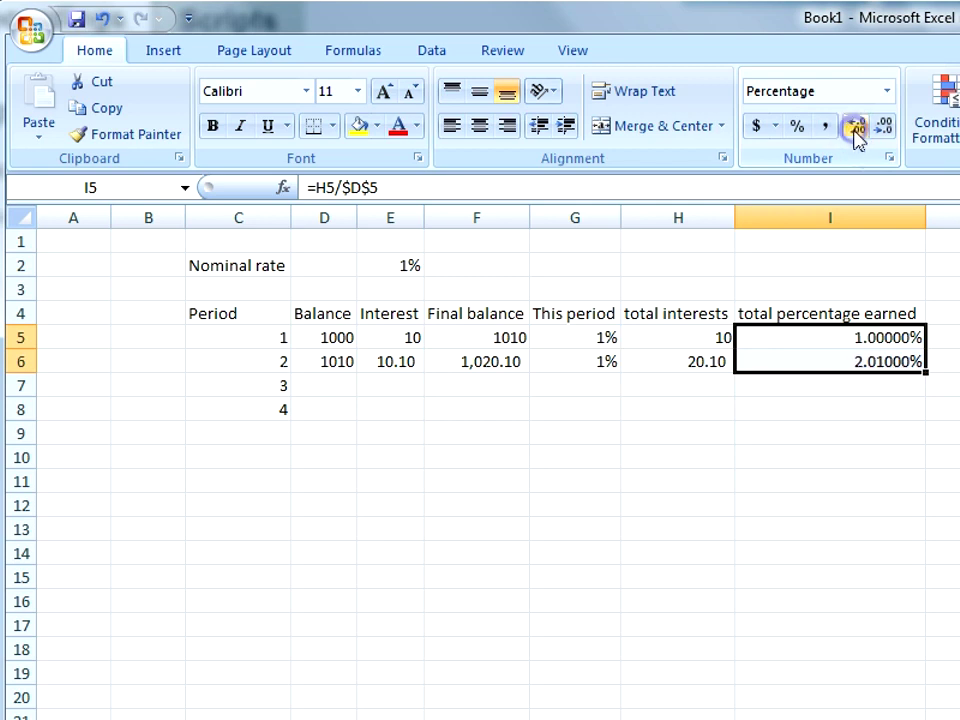
{"action": "left_click", "coordinate": [891, 425]}
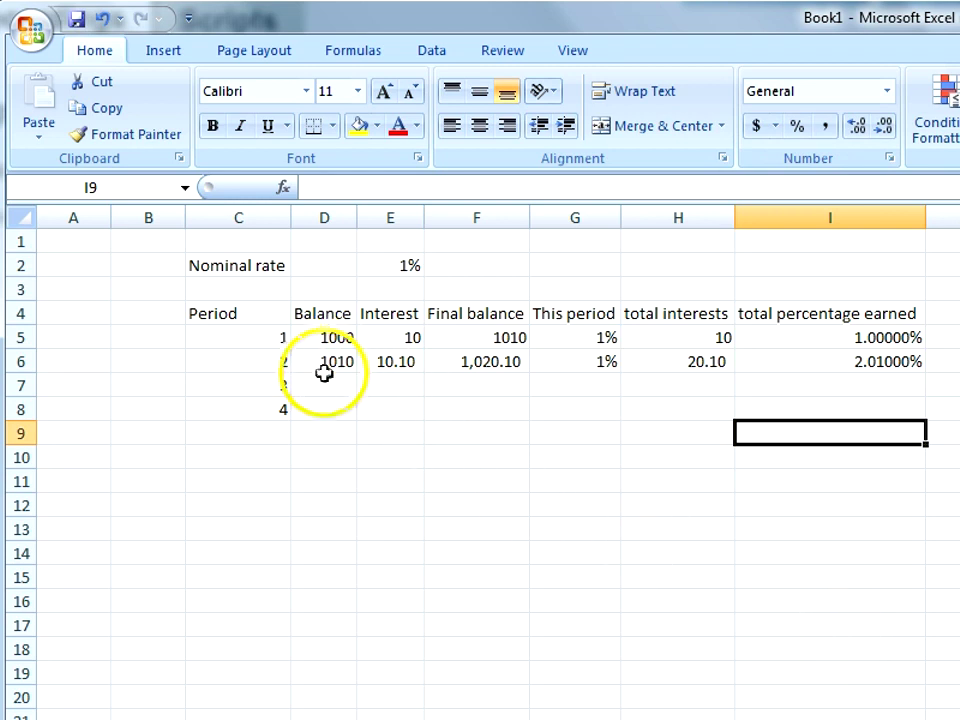
{"action": "left_click_drag", "start_coordinate": [332, 364], "coordinate": [849, 361]}
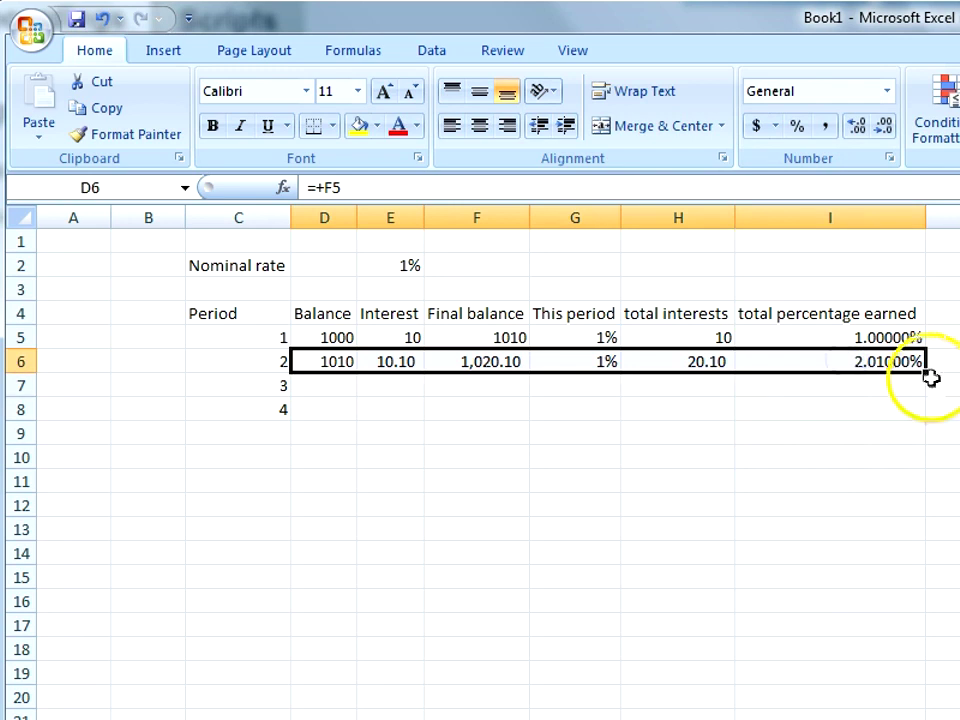
Fill D6:I6 down to row 8, extending the table to a 1,040.60 balance and 4.06040%
{"action": "left_click_drag", "start_coordinate": [926, 370], "coordinate": [912, 420]}
{"action": "left_click", "coordinate": [876, 478]}
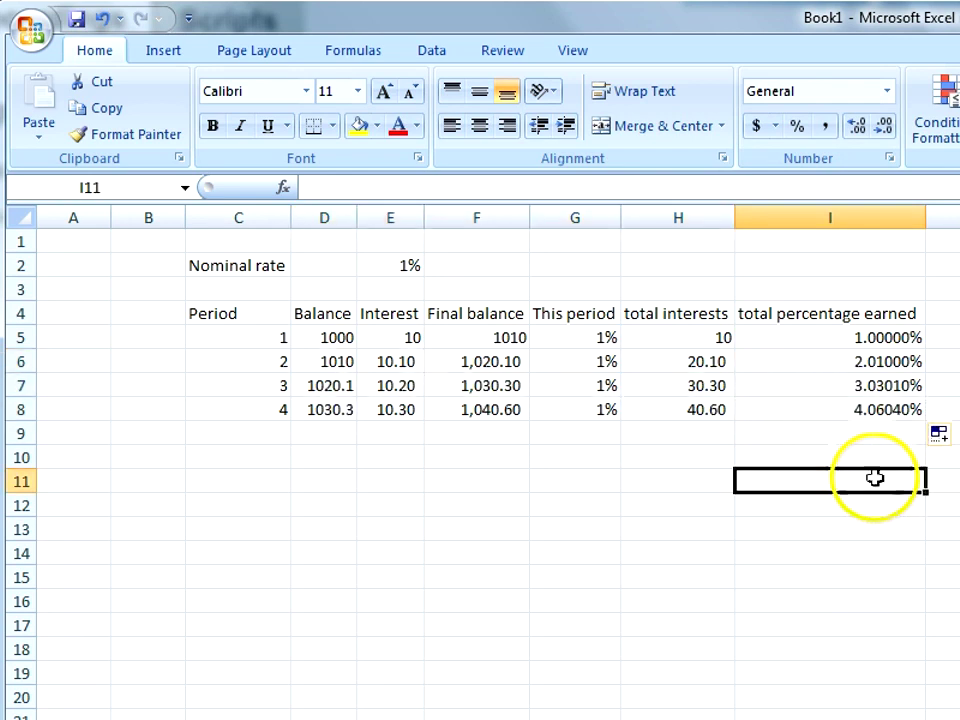
{"action": "left_click", "coordinate": [845, 386]}
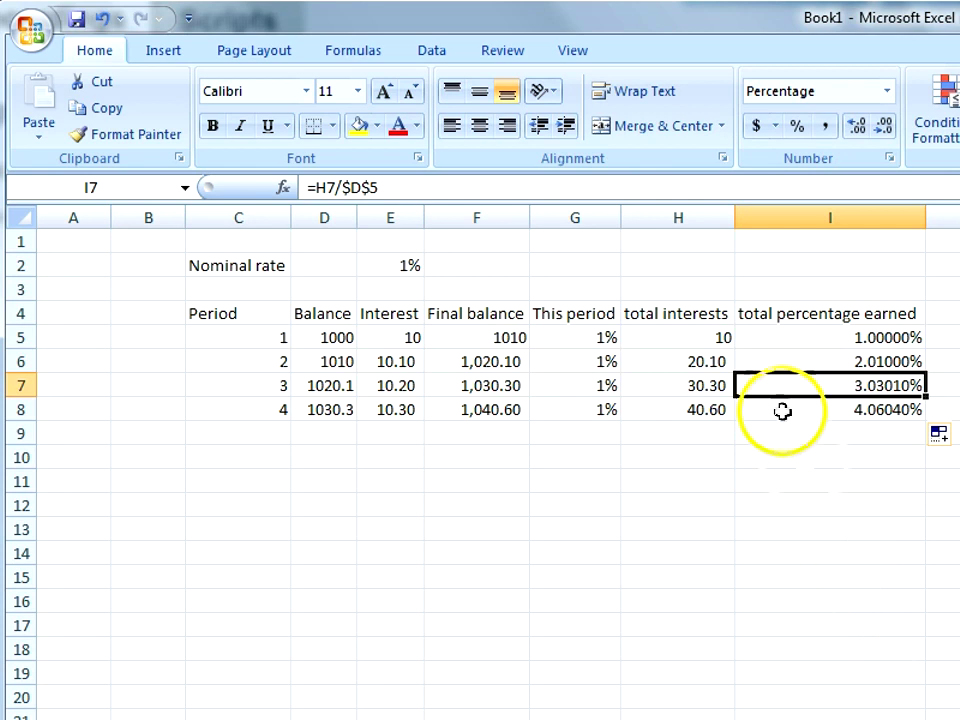
{"action": "left_click_drag", "start_coordinate": [864, 337], "coordinate": [857, 405]}
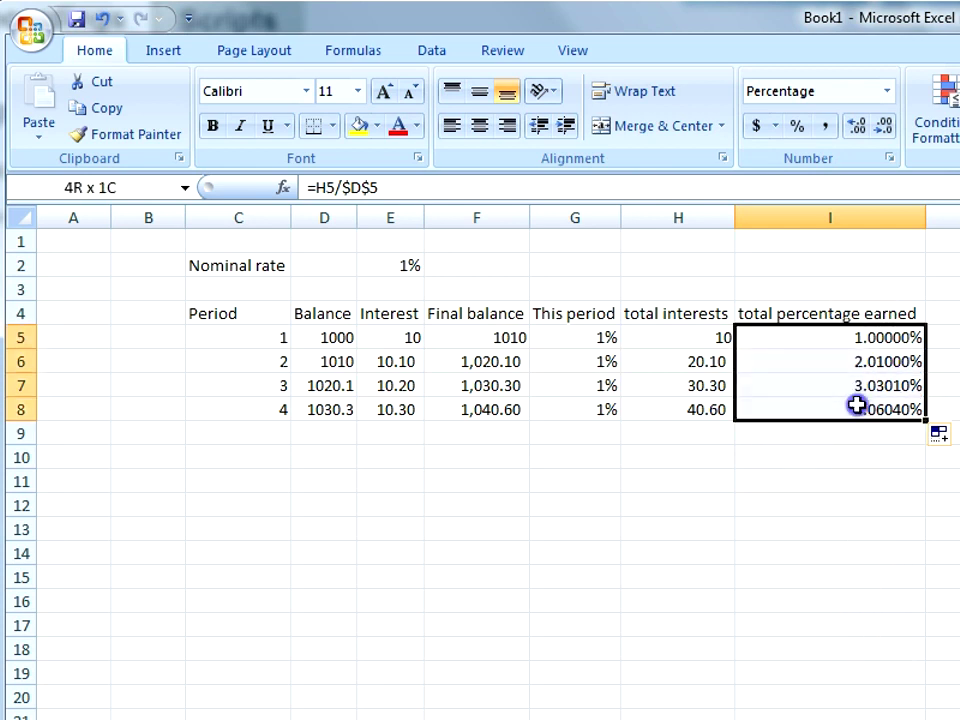
Enlarge the I5:I8 total percentages to 16-point and check the period 3 and 4 values
{"action": "left_click", "coordinate": [385, 96]}
{"action": "left_click", "coordinate": [385, 96]}
{"action": "left_click", "coordinate": [385, 96]}
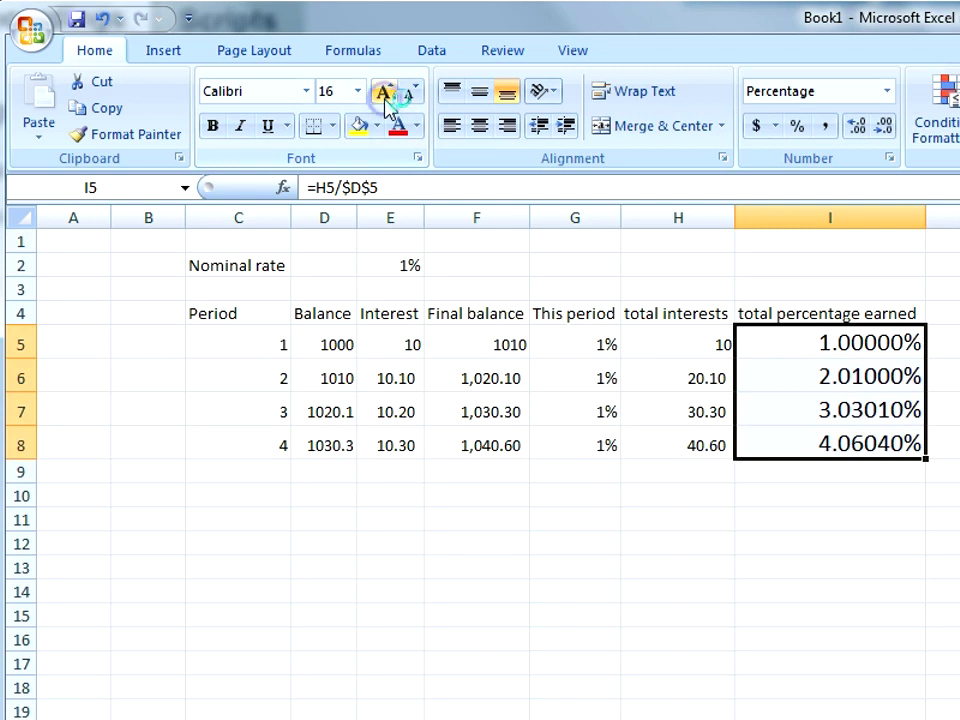
{"action": "left_click", "coordinate": [821, 519]}
{"action": "left_click", "coordinate": [875, 418]}
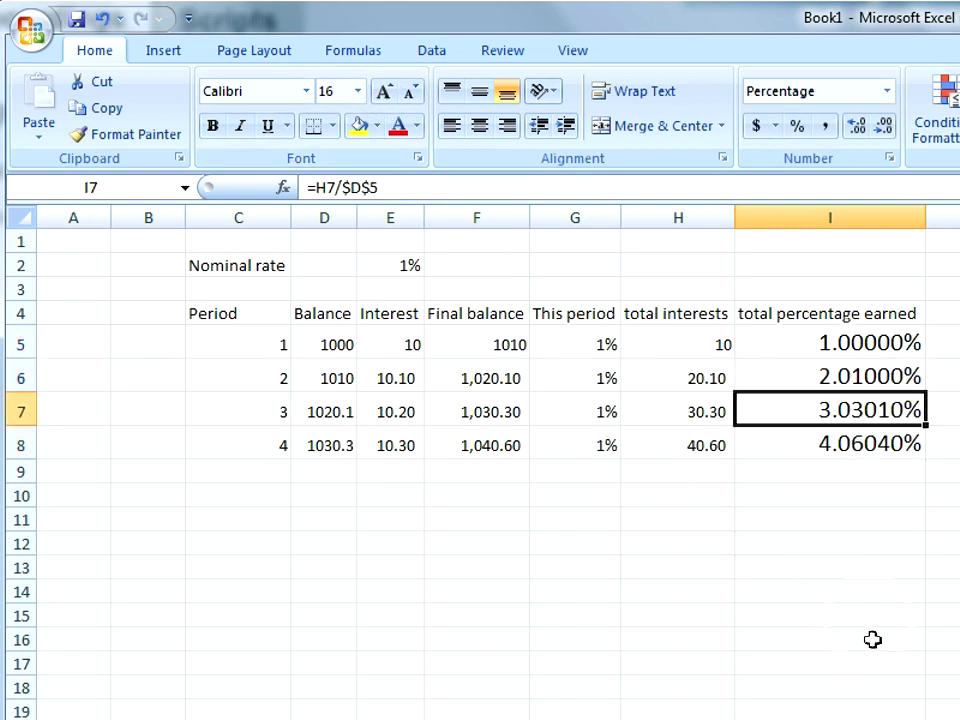
{"action": "left_click", "coordinate": [866, 446]}
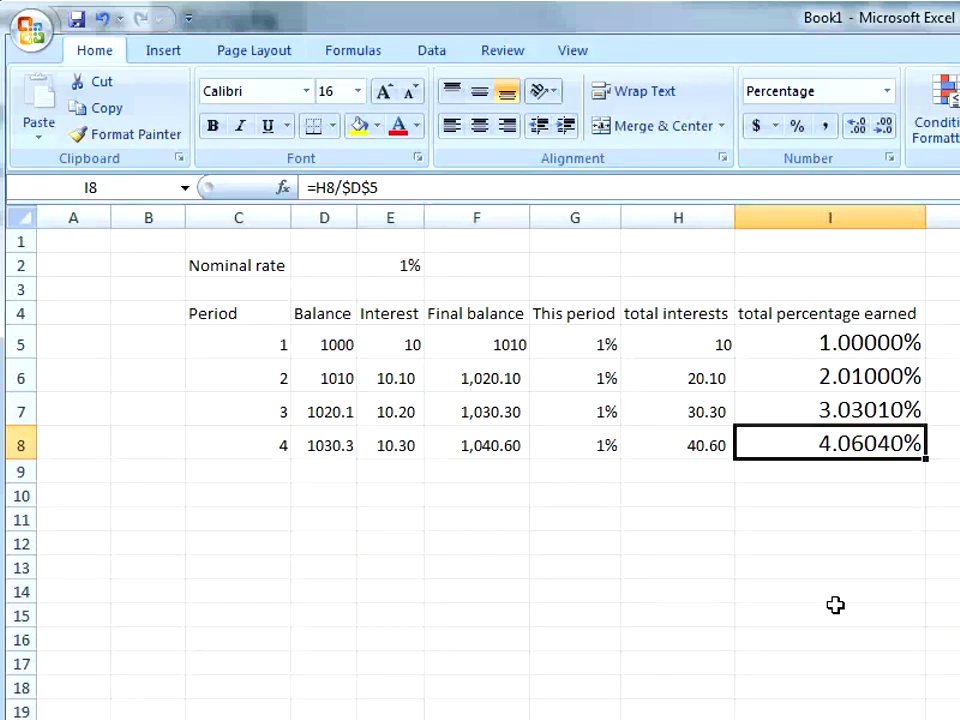
Move the selection down to empty cell C11 below the table
{"action": "key", "text": "Up"}
{"action": "key", "text": "Up"}
{"action": "key", "text": "Up"}
{"action": "key", "text": "Up"}
{"action": "key", "text": "Up"}
{"action": "key", "text": "Up"}
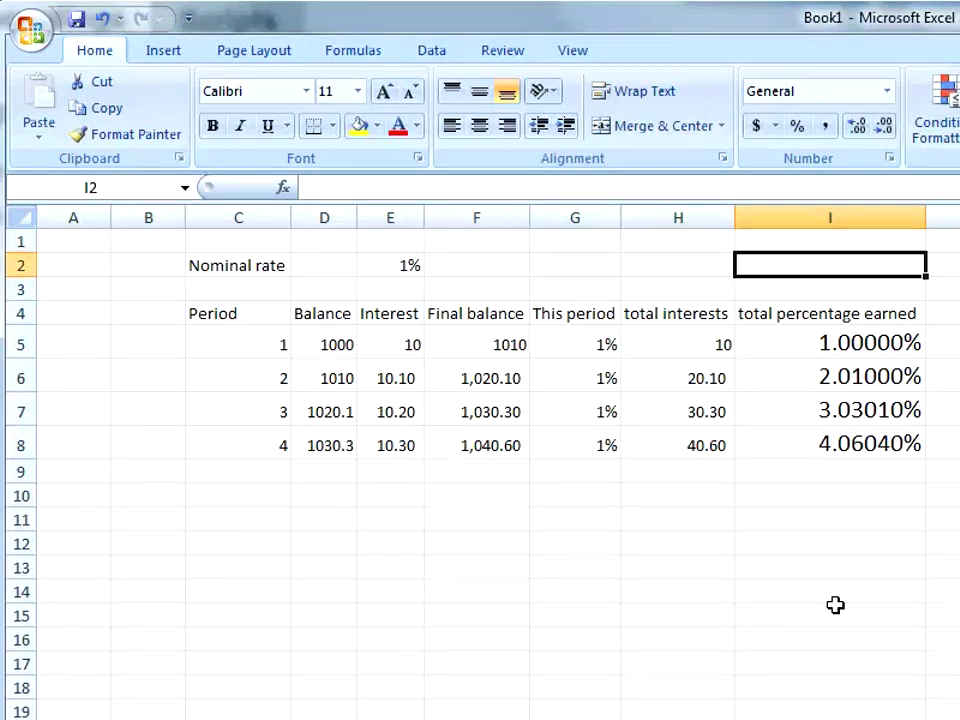
{"action": "key", "text": "Down"}
{"action": "key", "text": "Down"}
{"action": "key", "text": "Down"}
{"action": "key", "text": "Down"}
{"action": "key", "text": "Down"}
{"action": "key", "text": "Down"}
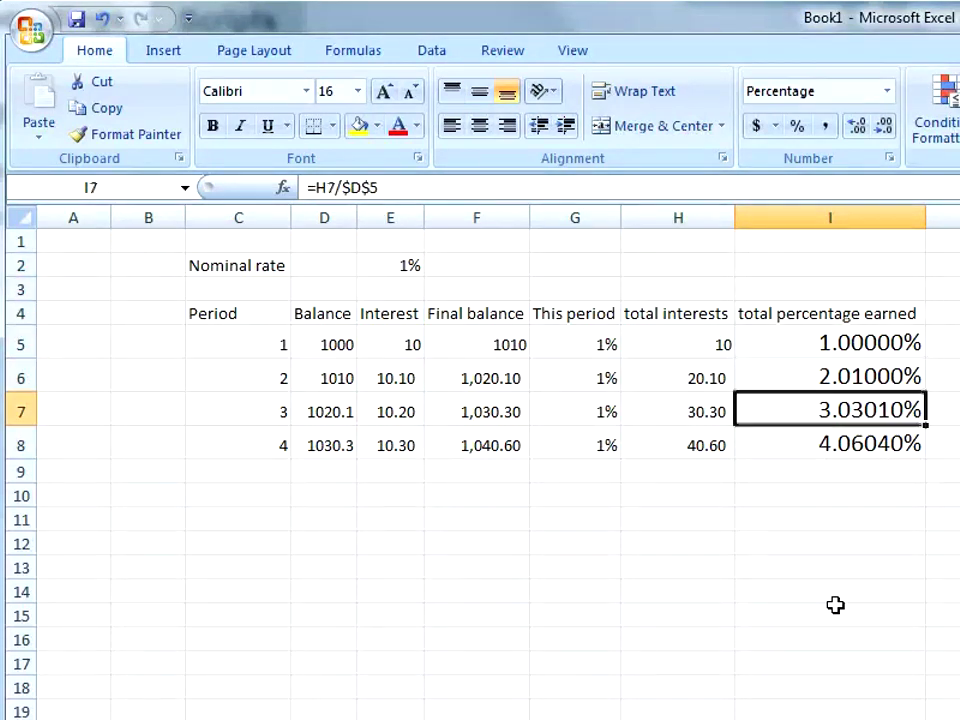
{"action": "key", "text": "Up"}
{"action": "key", "text": "Up"}
{"action": "key", "text": "Up"}
{"action": "key", "text": "Left"}
{"action": "key", "text": "Down"}
{"action": "key", "text": "Down"}
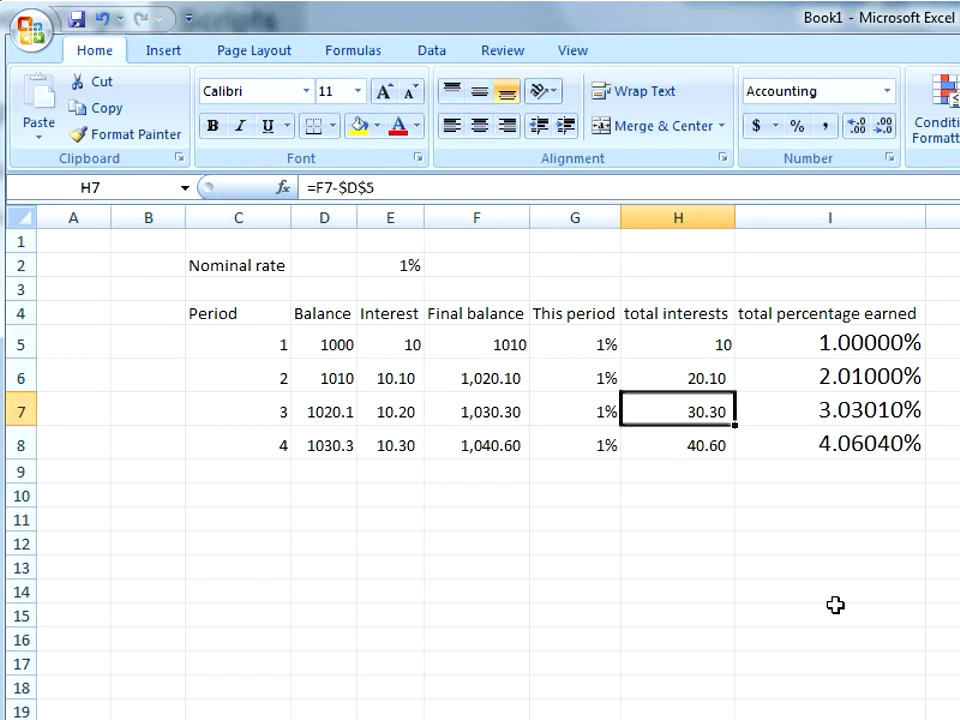
{"action": "key", "text": "Left"}
{"action": "key", "text": "Left"}
{"action": "key", "text": "Down"}
{"action": "key", "text": "Down"}
{"action": "key", "text": "Left"}
{"action": "key", "text": "Left"}
{"action": "key", "text": "Down"}
{"action": "key", "text": "Down"}
{"action": "key", "text": "Left"}
{"action": "key", "text": "Down"}
{"action": "key", "text": "Up"}
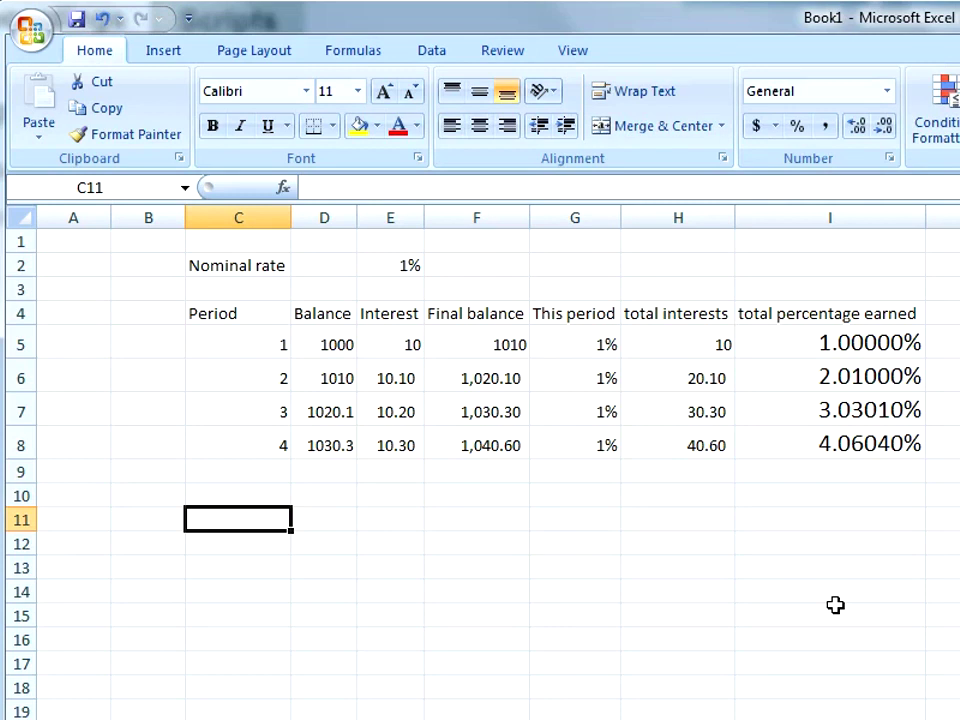
Label C11 'I effective' and move to D11 beside it
{"action": "type", "text": "I eff"}
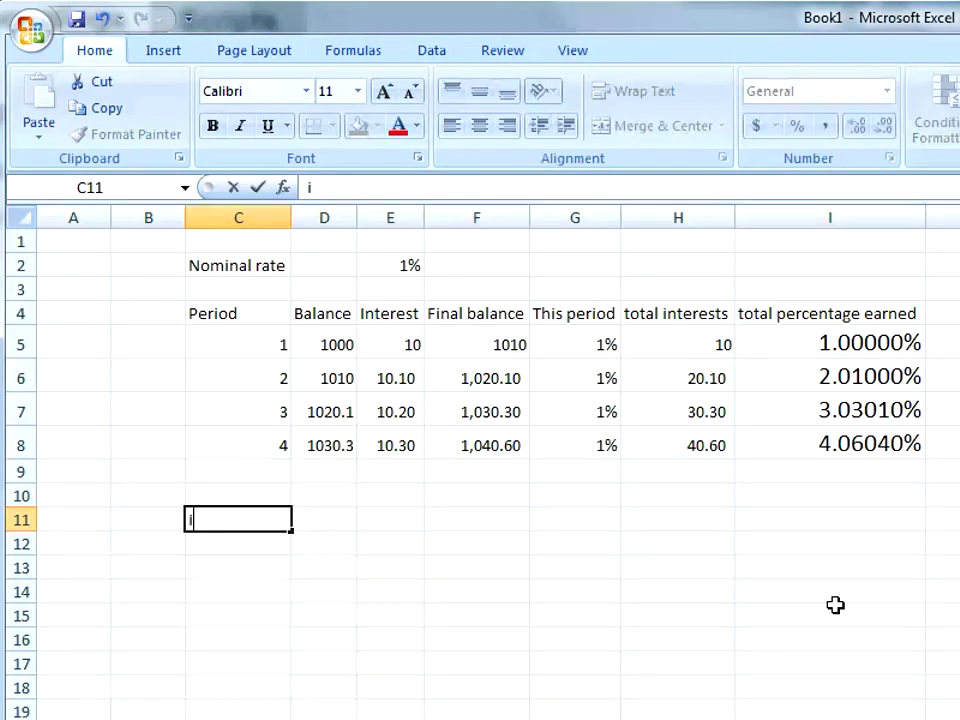
{"action": "type", "text": "ective"}
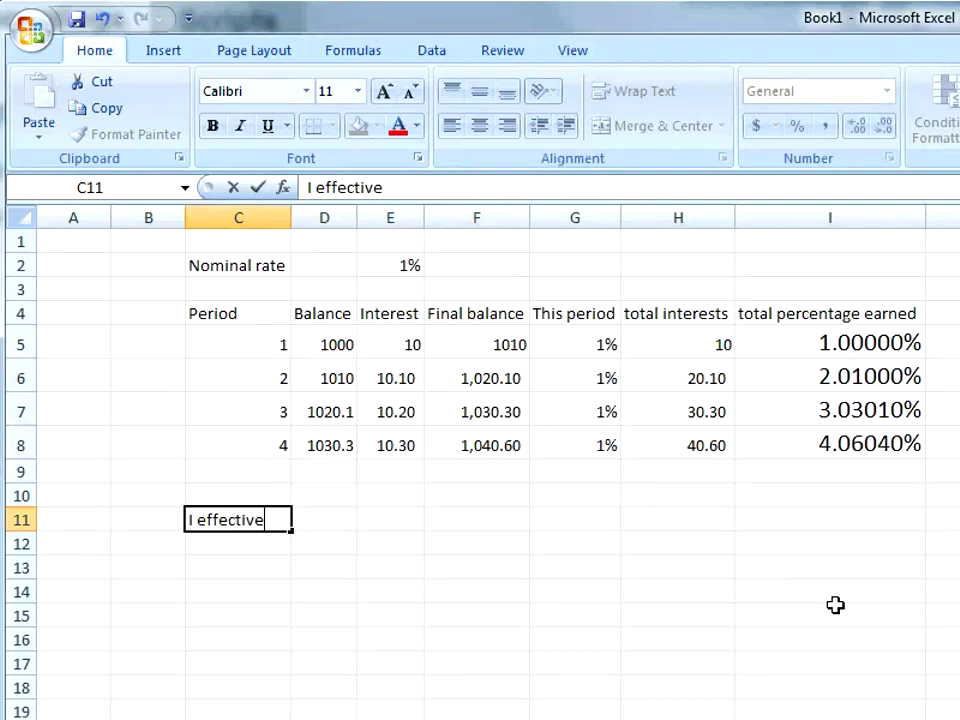
{"action": "key", "text": "Return"}
{"action": "key", "text": "Up"}
{"action": "key", "text": "Right"}
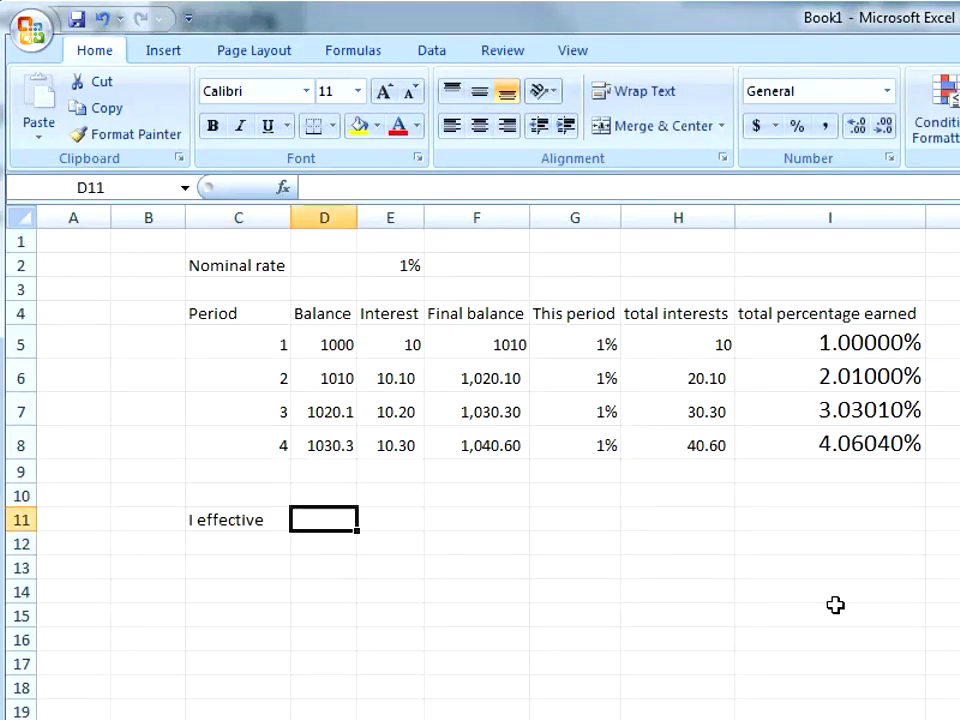
Enter =(1+E2)^C7 in D11, giving the 1.0303 growth factor
{"action": "type", "text": "=(1+"}
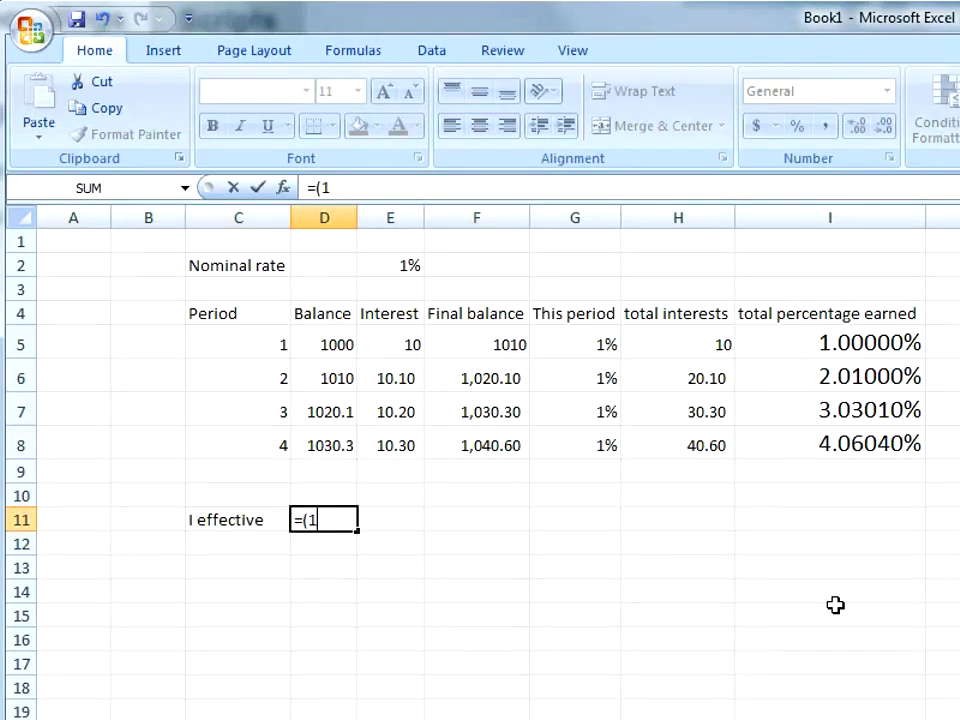
{"action": "key", "text": "Up"}
{"action": "key", "text": "Up"}
{"action": "key", "text": "Up"}
{"action": "key", "text": "Up"}
{"action": "key", "text": "Up"}
{"action": "key", "text": "Up"}
{"action": "key", "text": "Up"}
{"action": "key", "text": "Up"}
{"action": "key", "text": "Up"}
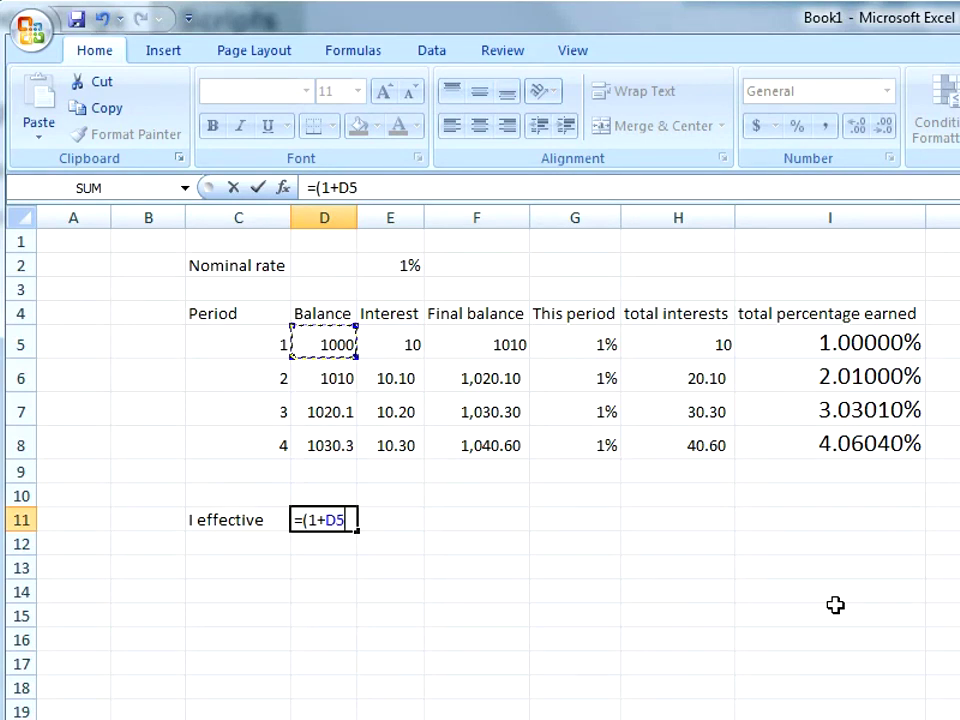
{"action": "key", "text": "Right"}
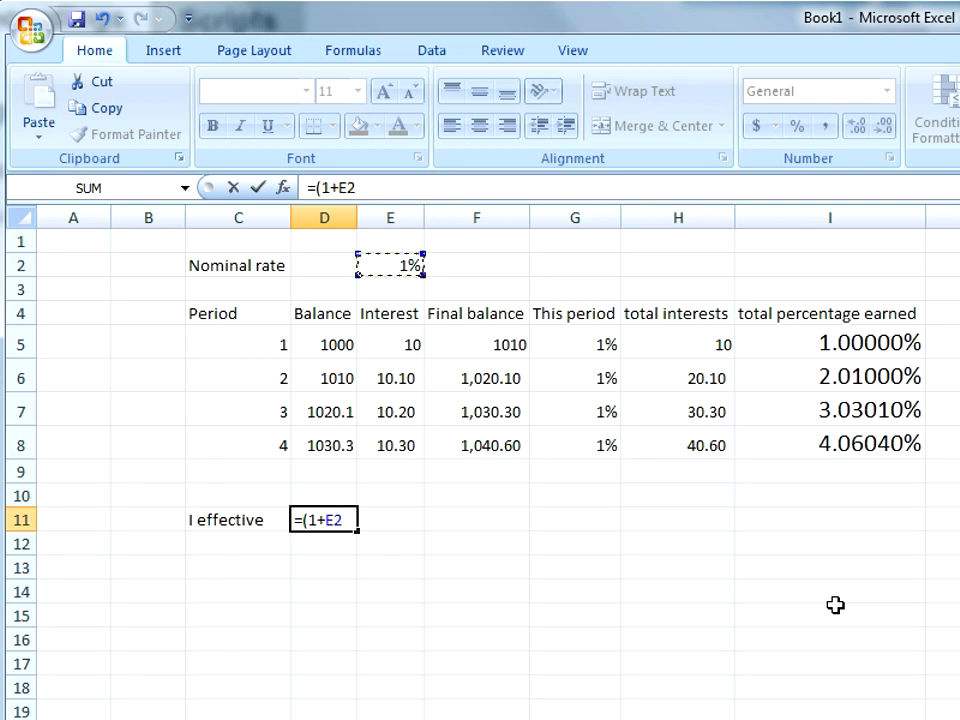
{"action": "type", "text": ")"}
{"action": "type", "text": "^"}
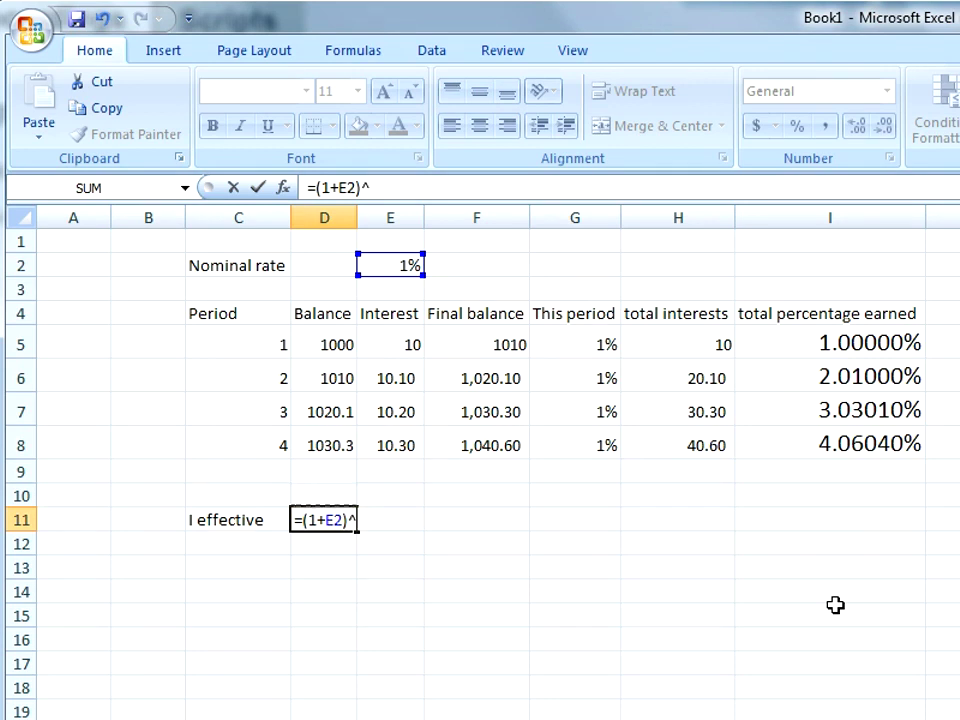
{"action": "key", "text": "Up"}
{"action": "key", "text": "Up"}
{"action": "key", "text": "Up"}
{"action": "key", "text": "Up"}
{"action": "key", "text": "Left"}
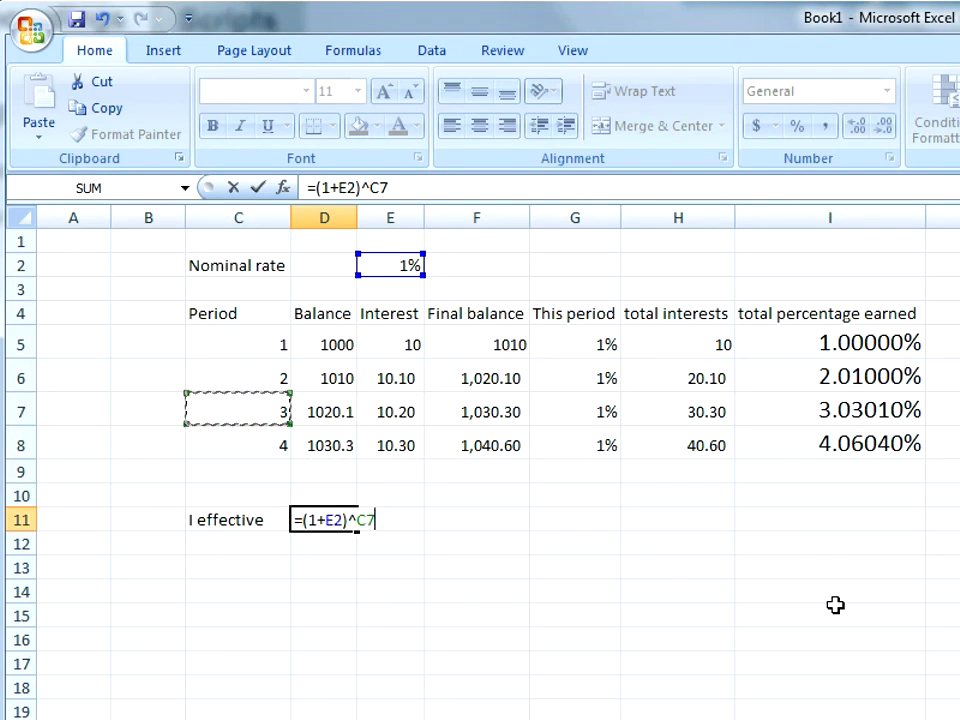
{"action": "key", "text": "Return"}
{"action": "key", "text": "Up"}
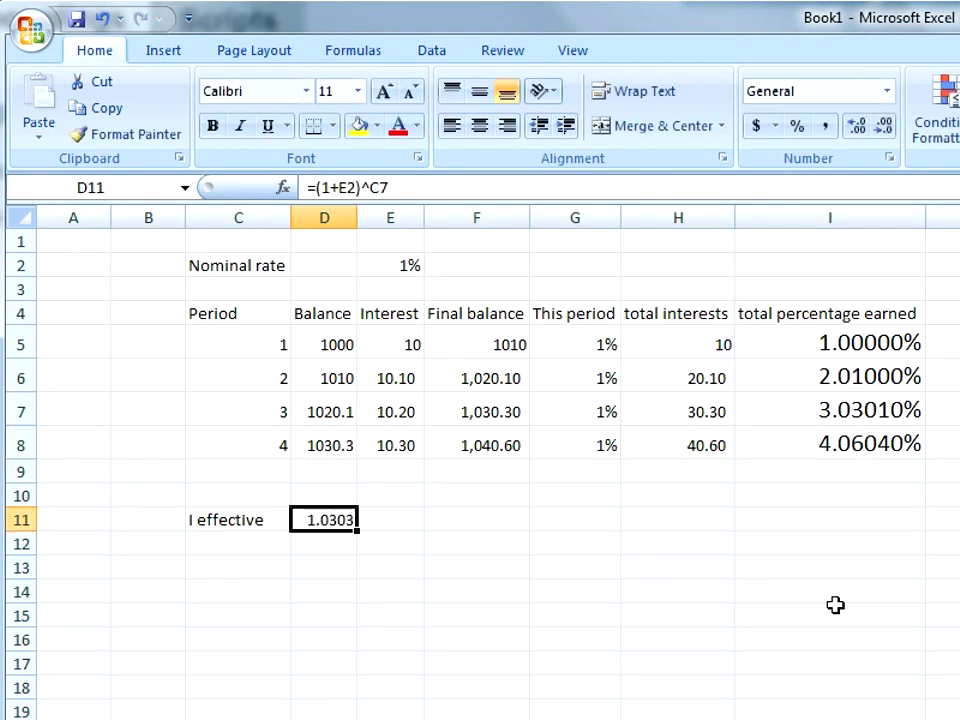
{"action": "key", "text": "Right"}
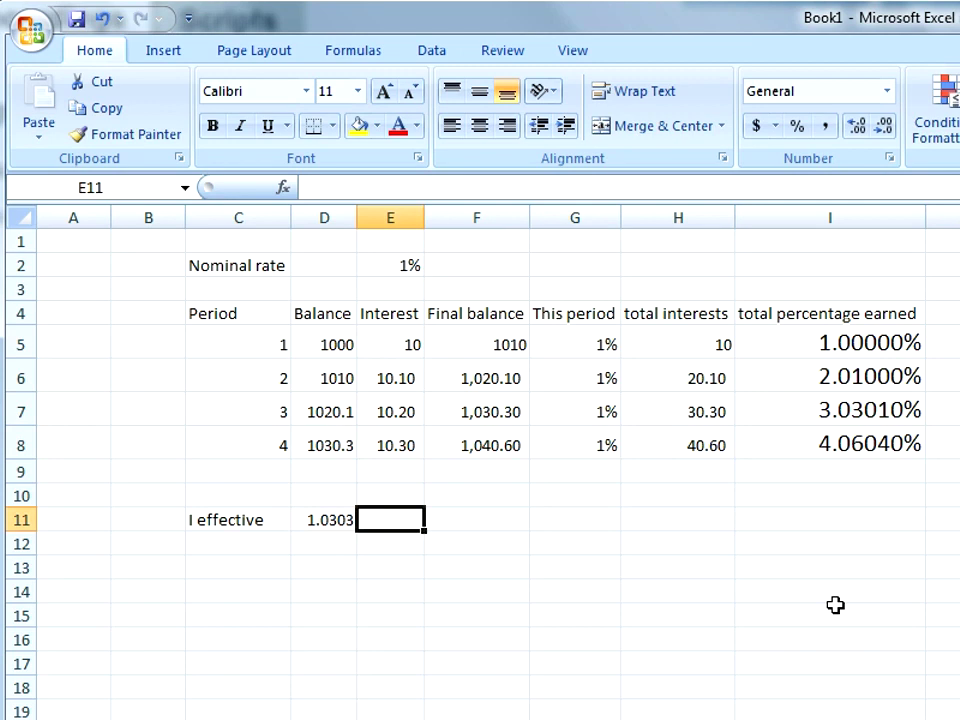
Enter =D11-1 in E11
{"action": "type", "text": "="}
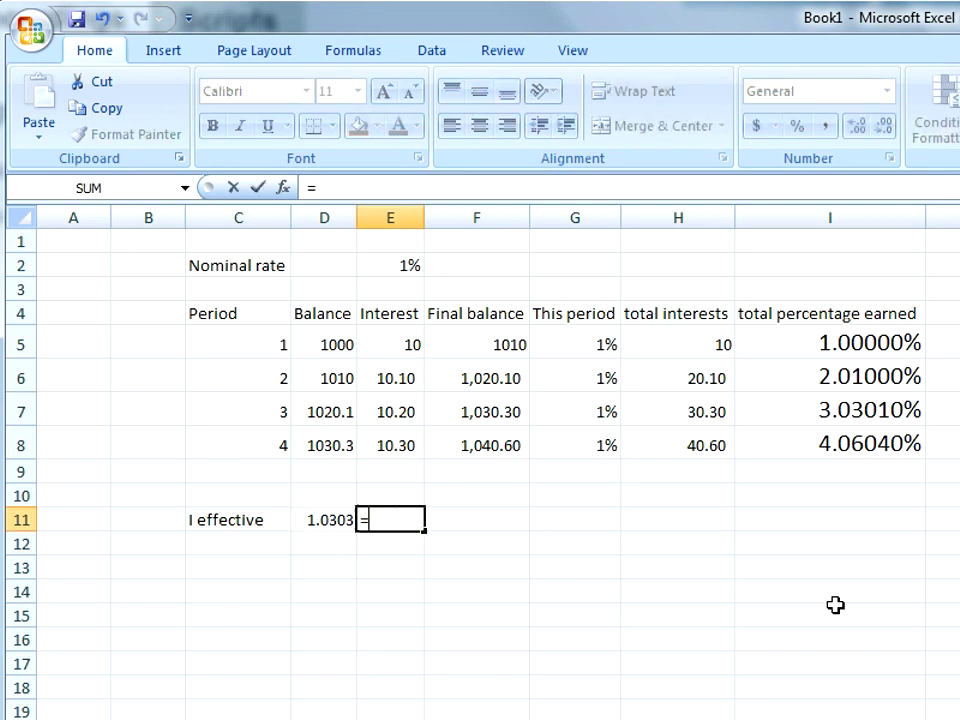
{"action": "key", "text": "Left"}
{"action": "type", "text": "-1"}
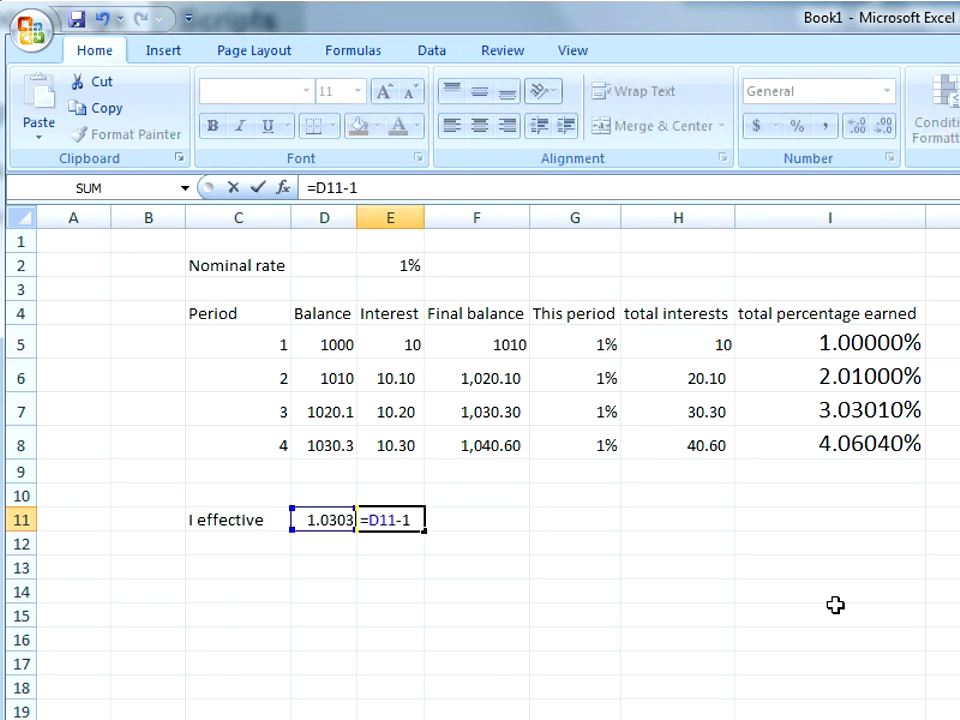
{"action": "key", "text": "Return"}
{"action": "key", "text": "Up"}
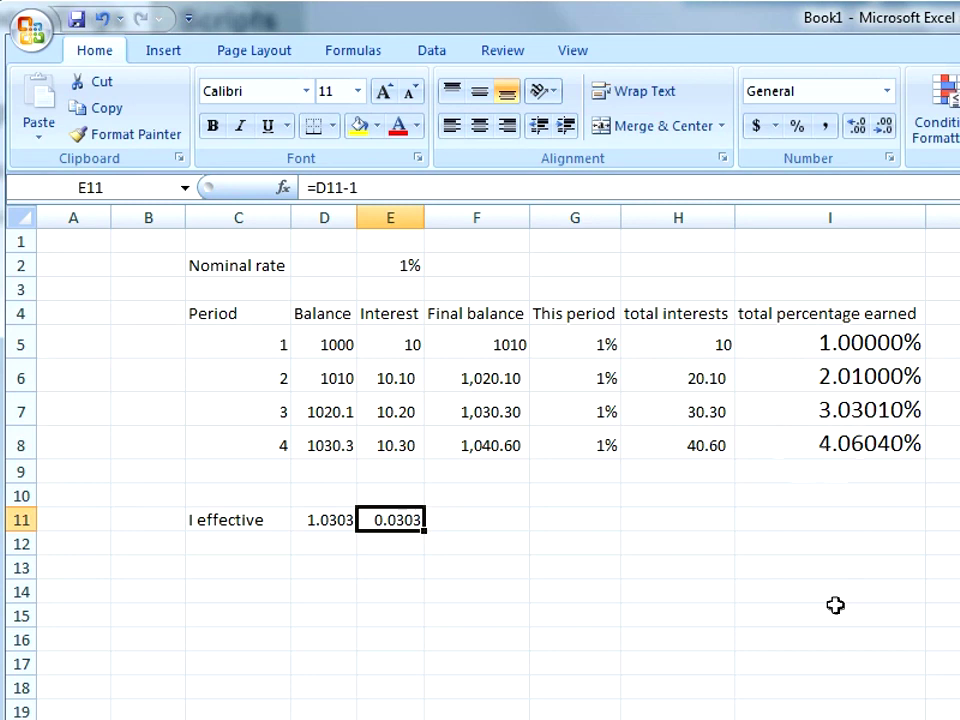
Format E11 as a percentage with five decimals, showing 3.03010%
{"action": "left_click", "coordinate": [797, 126]}
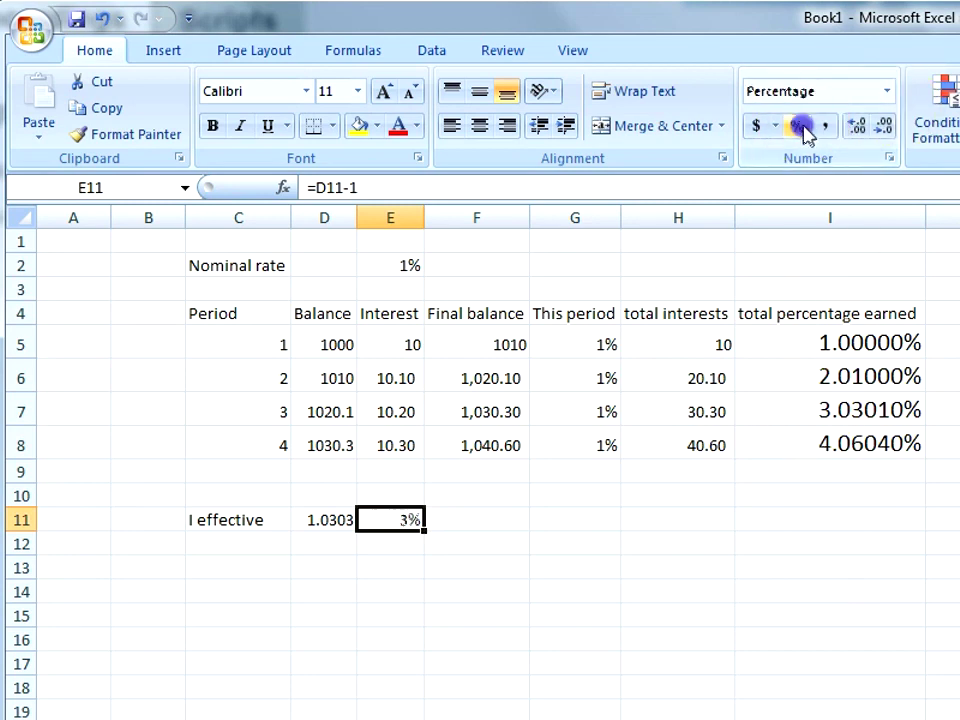
{"action": "left_click", "coordinate": [855, 126]}
{"action": "left_click", "coordinate": [855, 126]}
{"action": "left_click", "coordinate": [855, 126]}
{"action": "left_click", "coordinate": [855, 126]}
{"action": "left_click", "coordinate": [855, 126]}
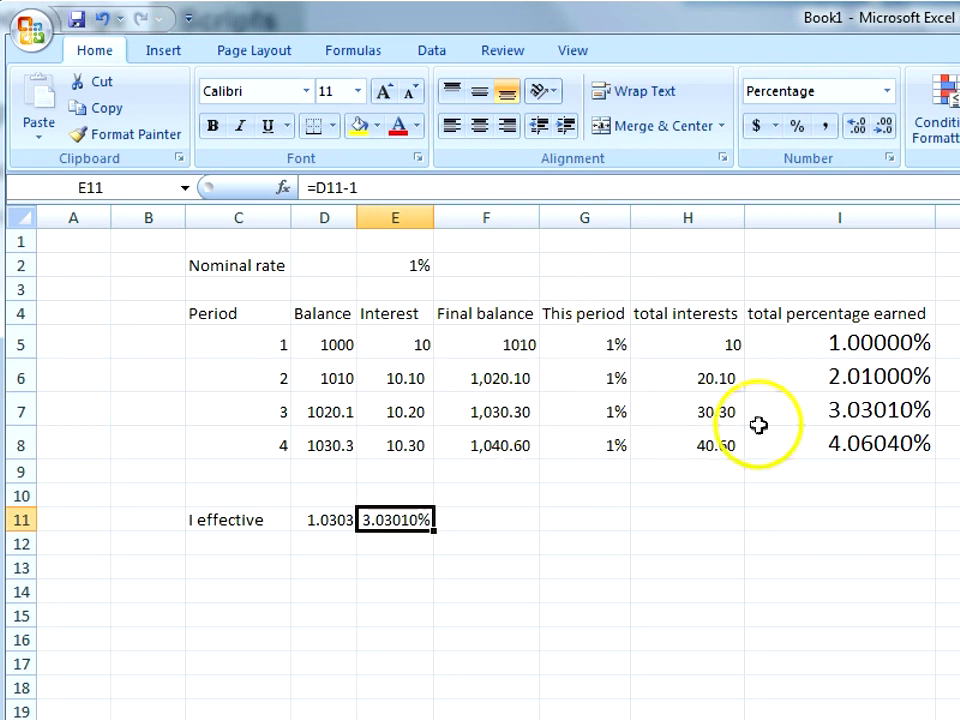
{"action": "left_click", "coordinate": [348, 344]}
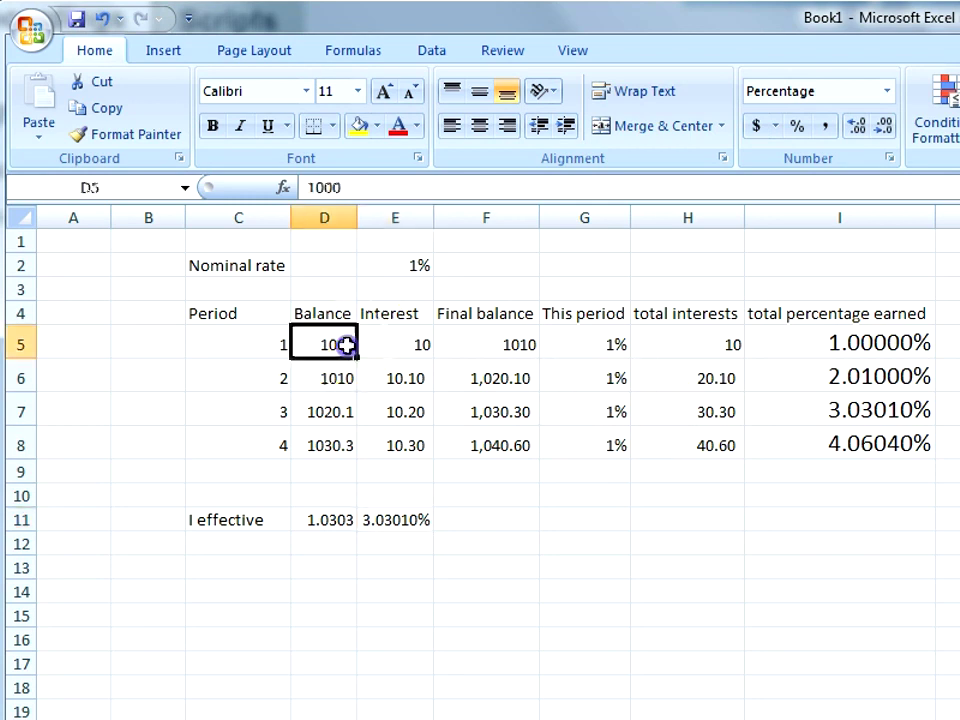
{"action": "left_click", "coordinate": [407, 519]}
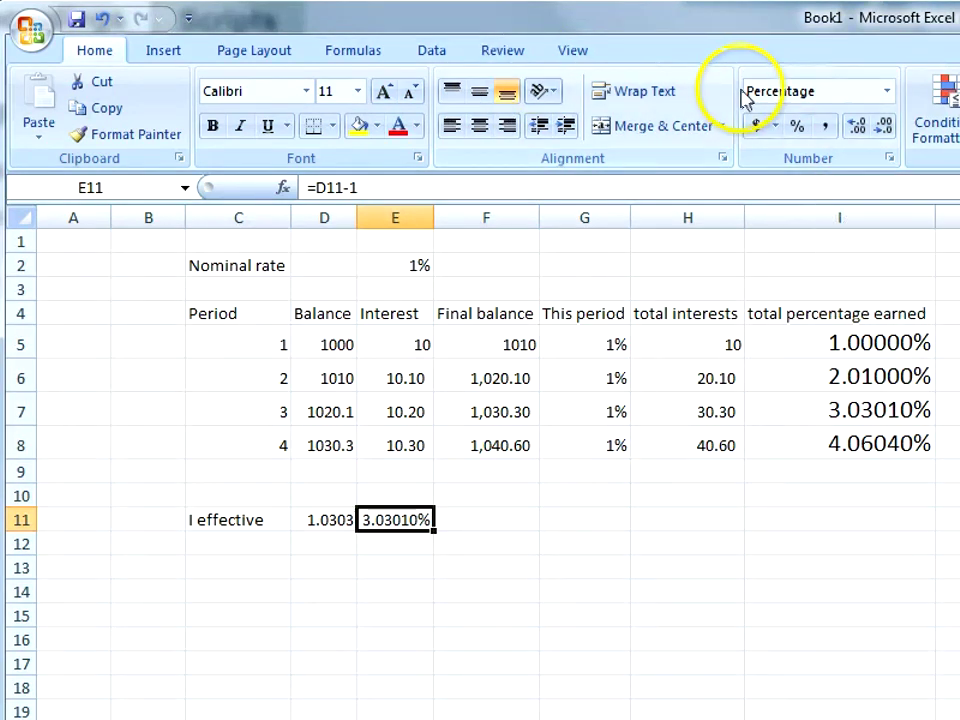
Enlarge E11's 3.03010% to 16-point and compare it with I7's period 3 percentage
{"action": "left_click", "coordinate": [384, 92]}
{"action": "left_click", "coordinate": [384, 92]}
{"action": "left_click", "coordinate": [384, 92]}
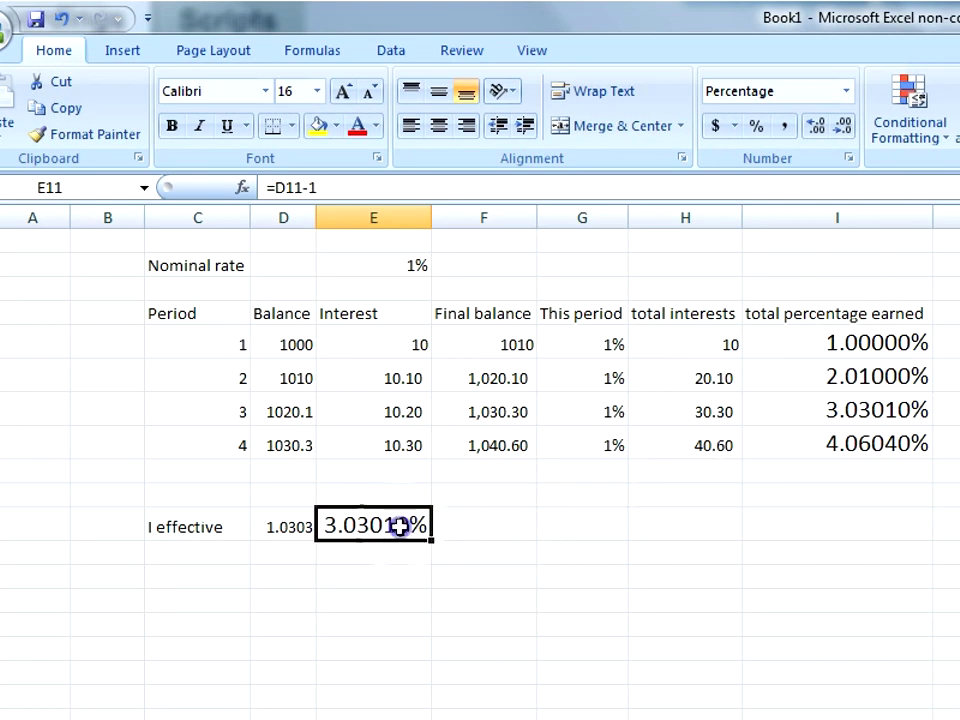
{"action": "left_click", "coordinate": [878, 405]}
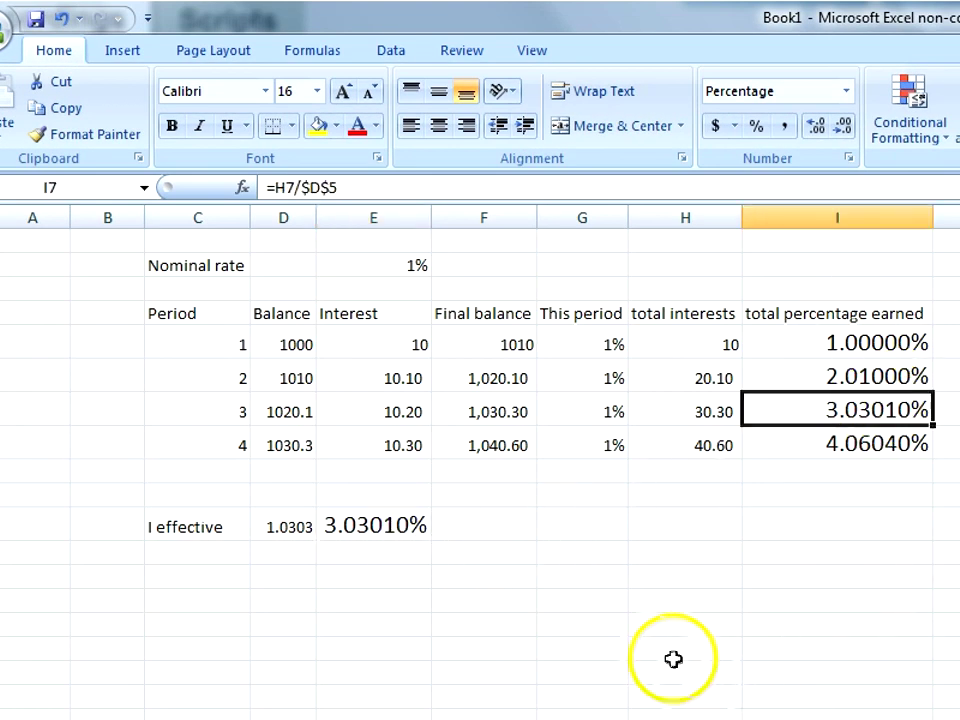
{"action": "left_click", "coordinate": [214, 533]}
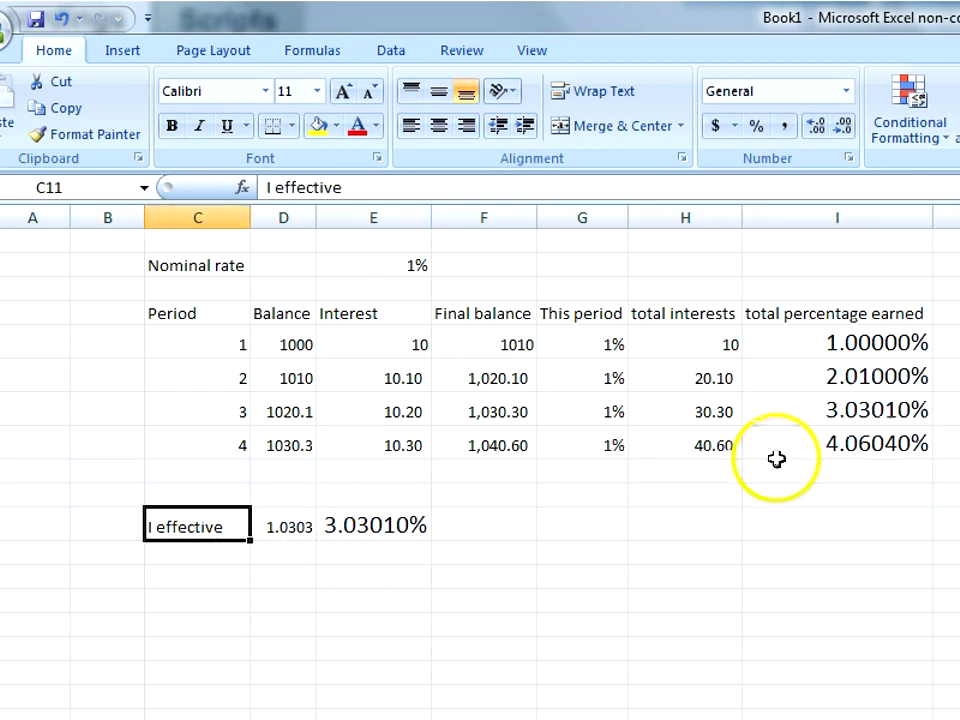
{"action": "left_click", "coordinate": [840, 408]}
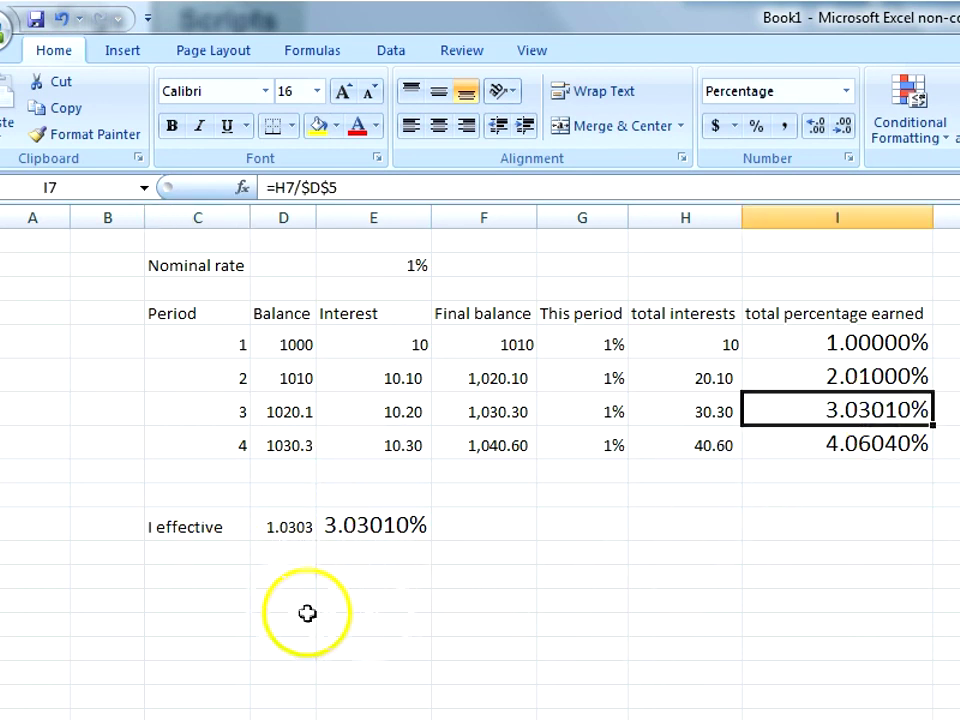
{"action": "left_click", "coordinate": [231, 575]}
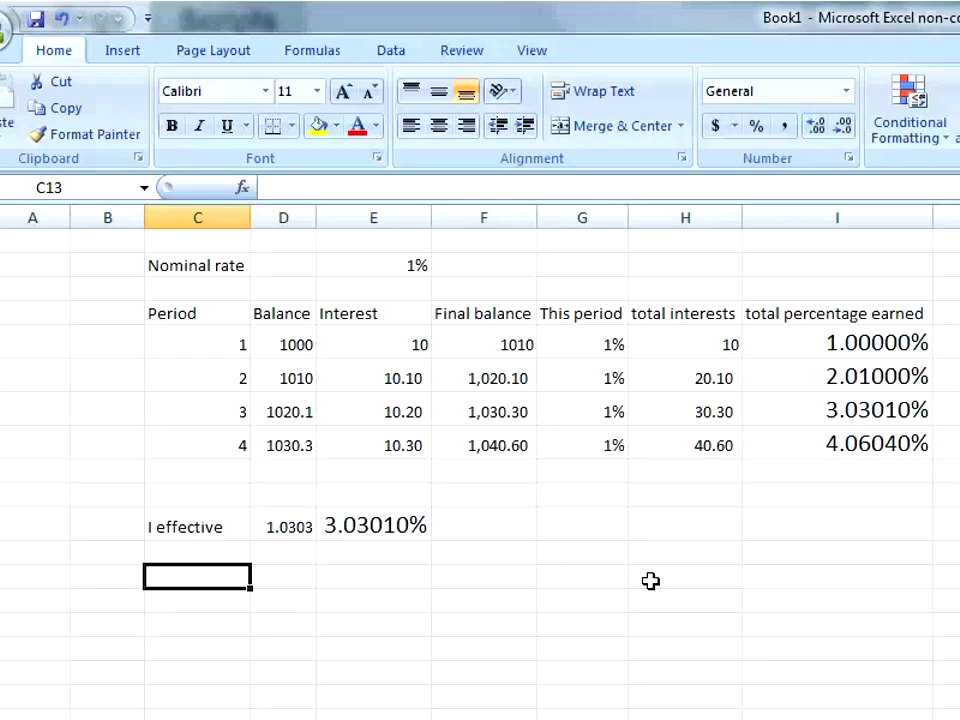
Enter 'Nominal rate' 12% in row 13 and 'Monthly rate' 12%/12 in row 14
{"action": "type", "text": "Nom"}
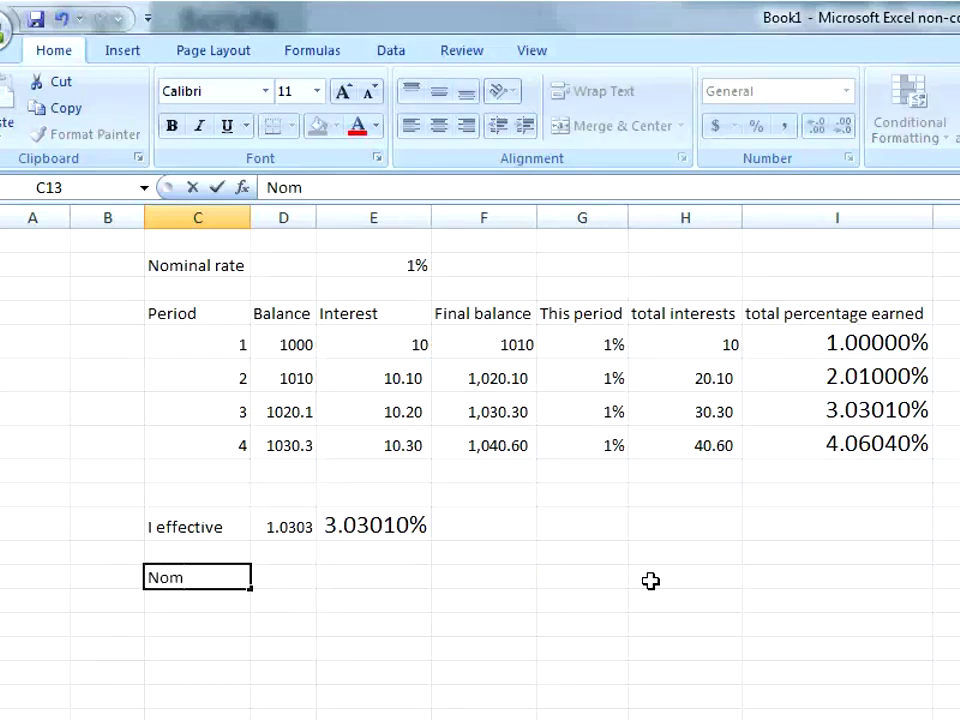
{"action": "type", "text": "inal rate"}
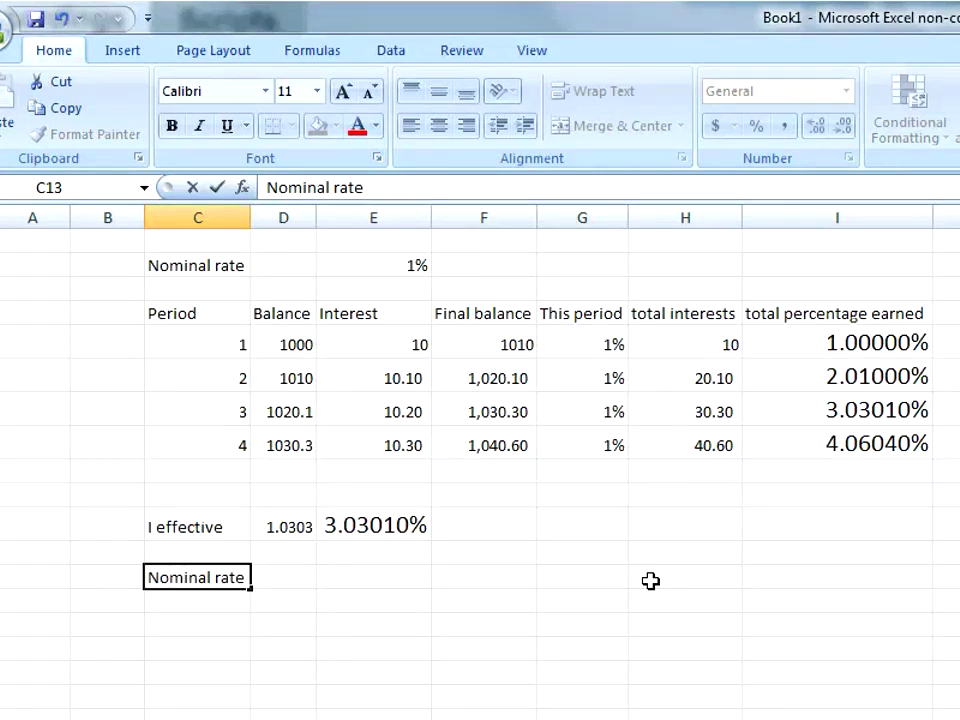
{"action": "key", "text": "Tab"}
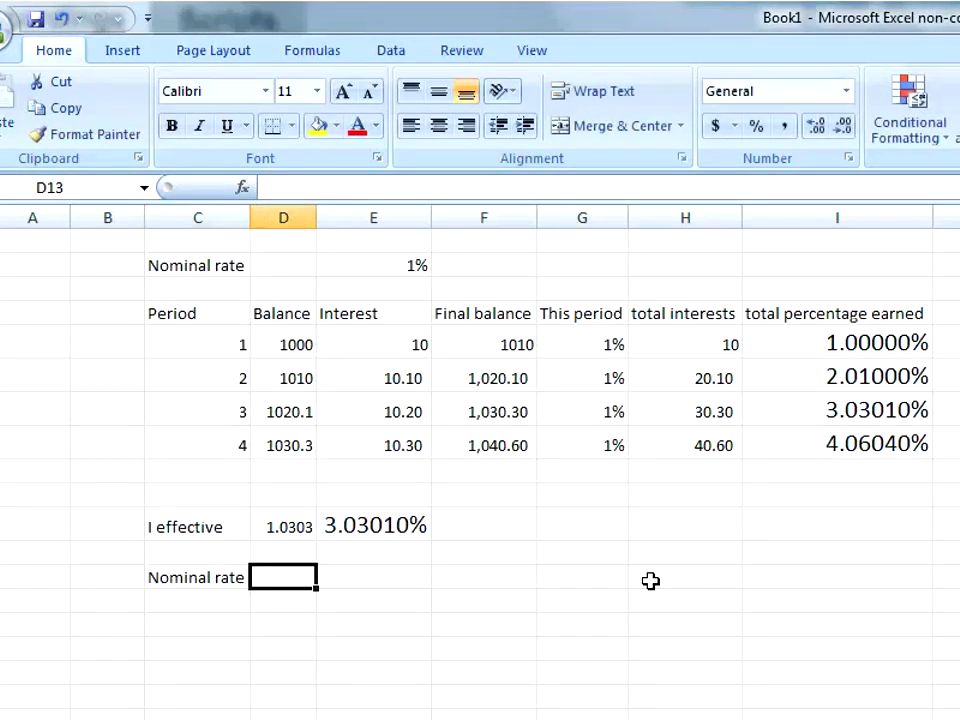
{"action": "type", "text": "12"}
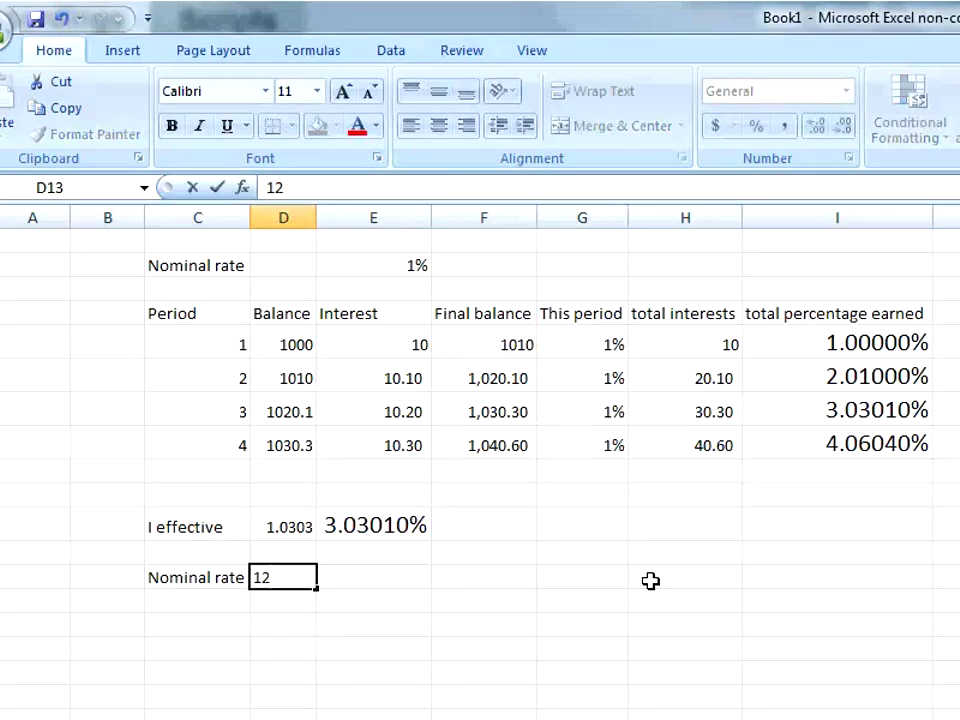
{"action": "type", "text": "%"}
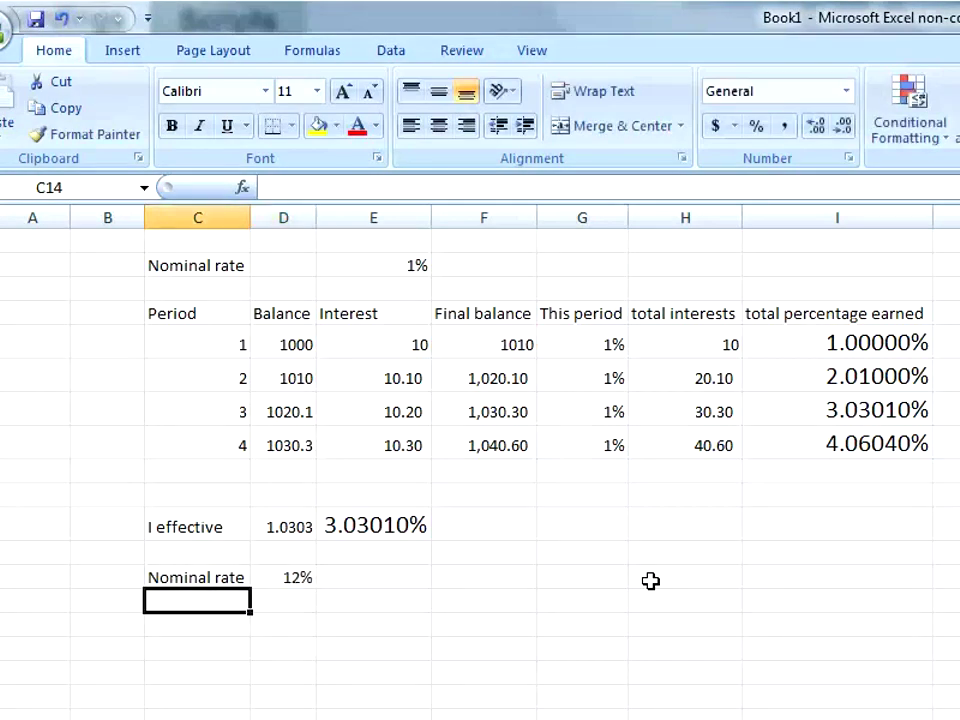
{"action": "type", "text": "Monthly rate"}
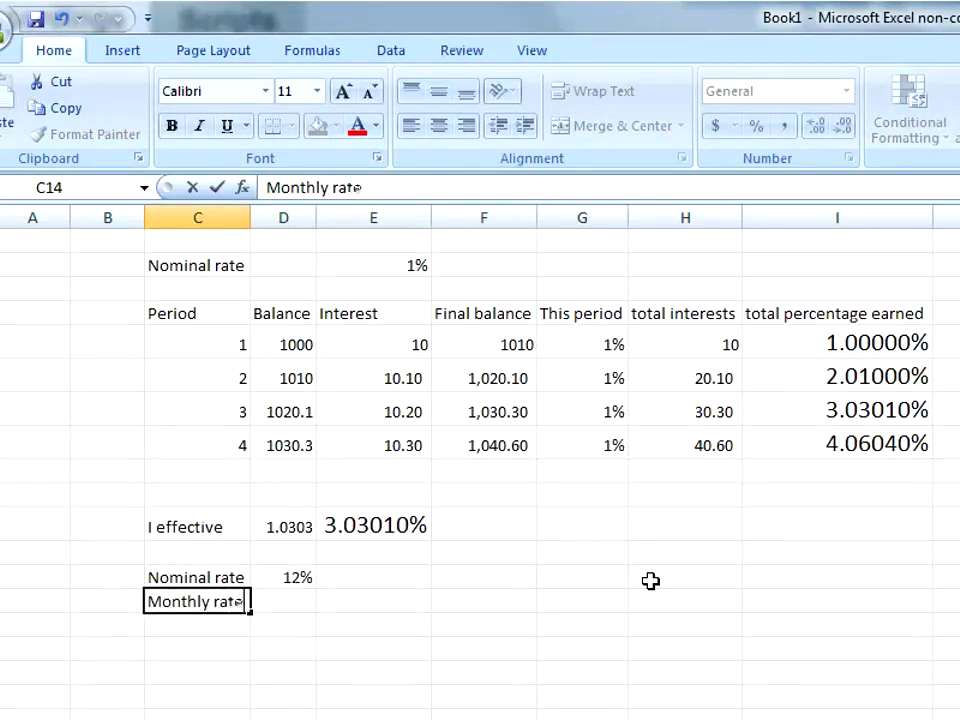
{"action": "key", "text": "Tab"}
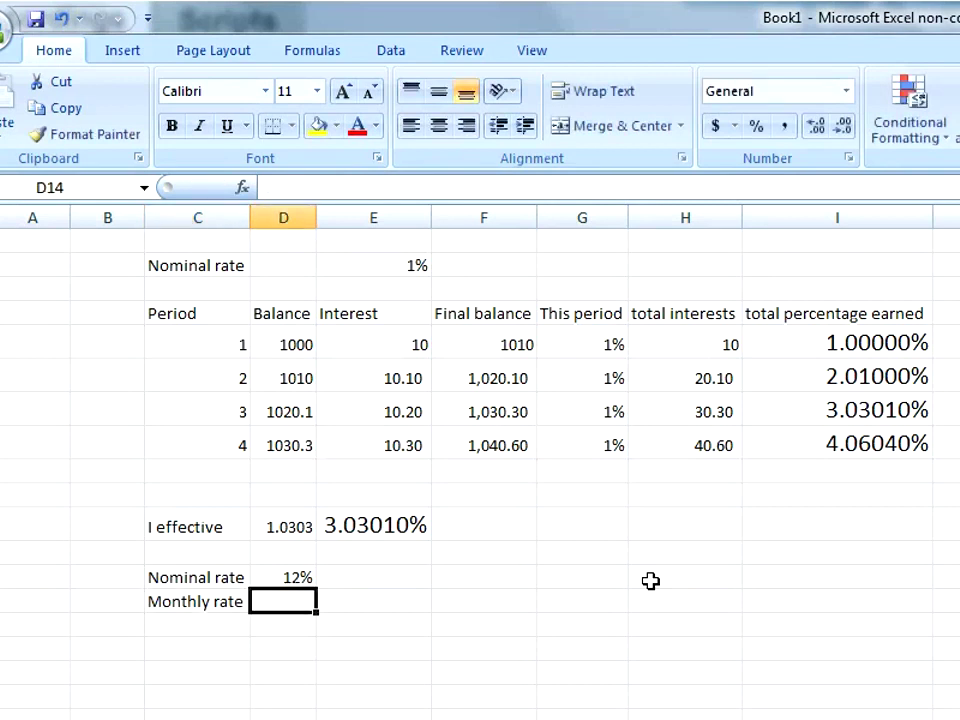
{"action": "type", "text": "12%"}
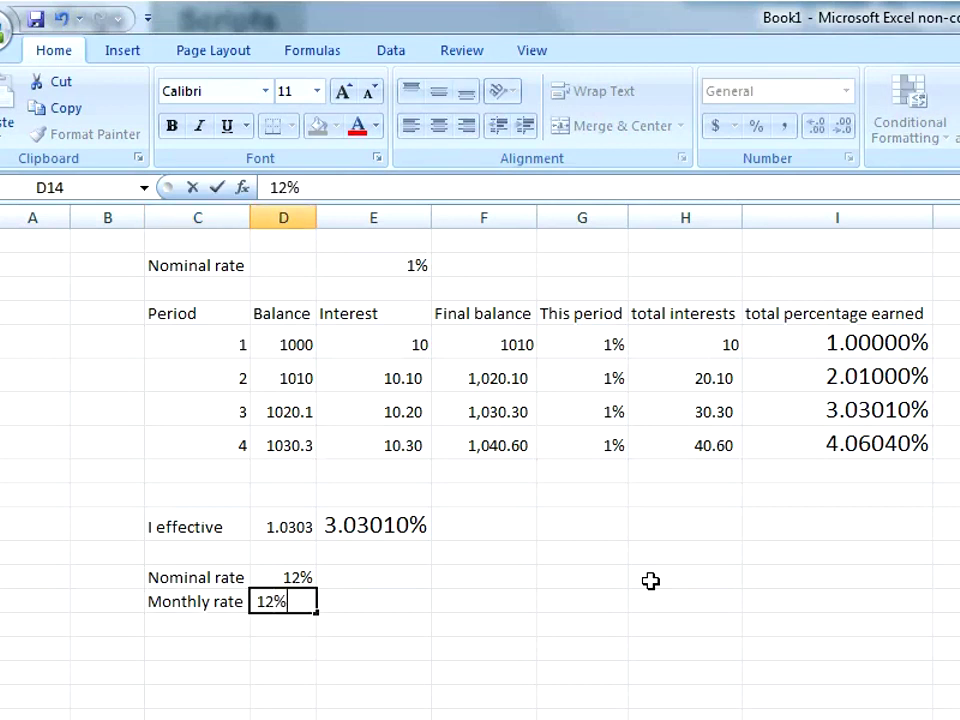
{"action": "type", "text": "/12"}
{"action": "key", "text": "Return"}
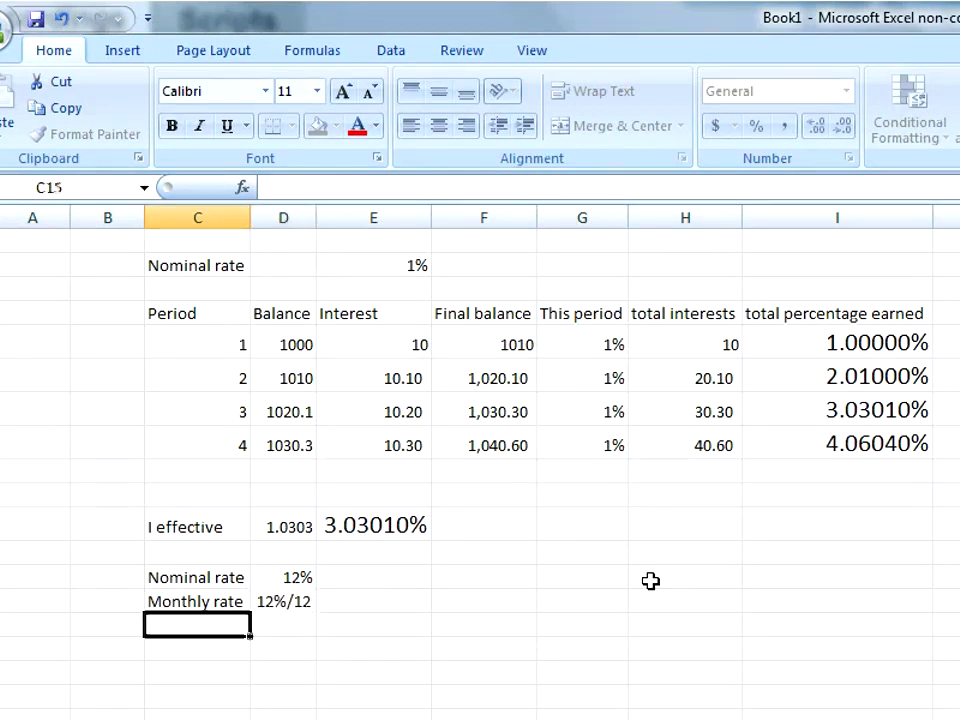
Enter =1% in E14 and format it as a percentage showing 1.00%
{"action": "key", "text": "Up"}
{"action": "key", "text": "Right"}
{"action": "key", "text": "Right"}
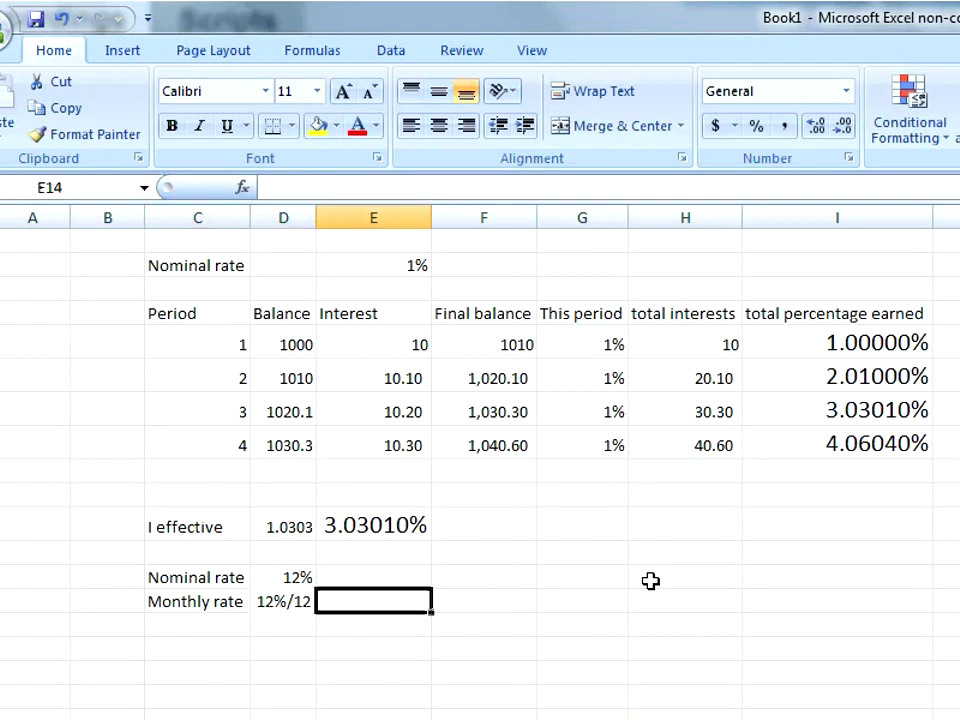
{"action": "key", "text": "Left"}
{"action": "key", "text": "Right"}
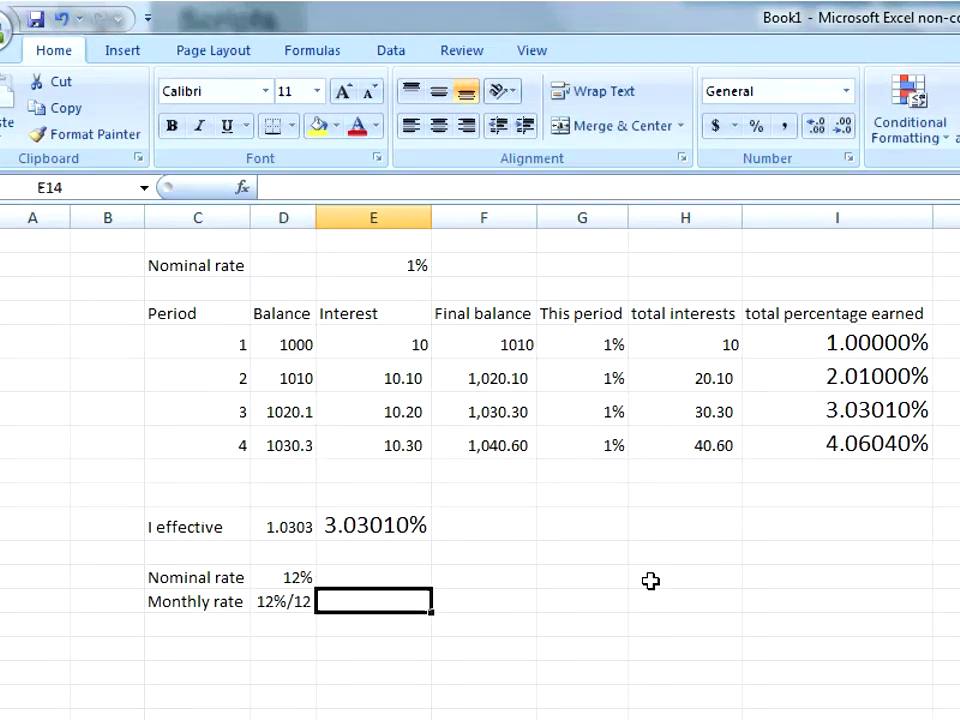
{"action": "type", "text": "= 1%"}
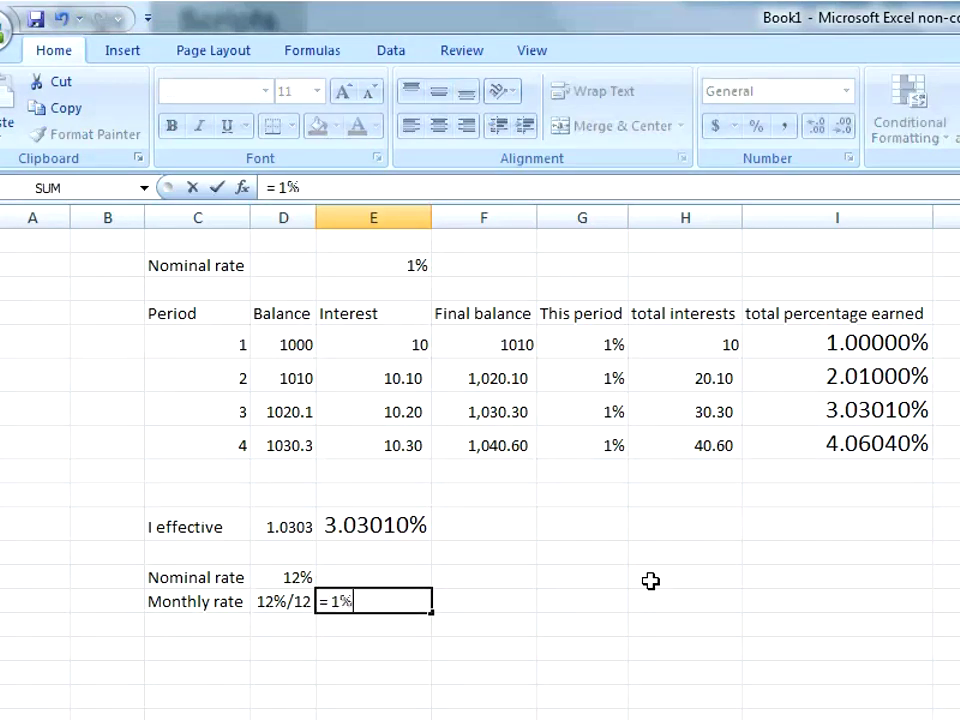
{"action": "key", "text": "Return"}
{"action": "key", "text": "Up"}
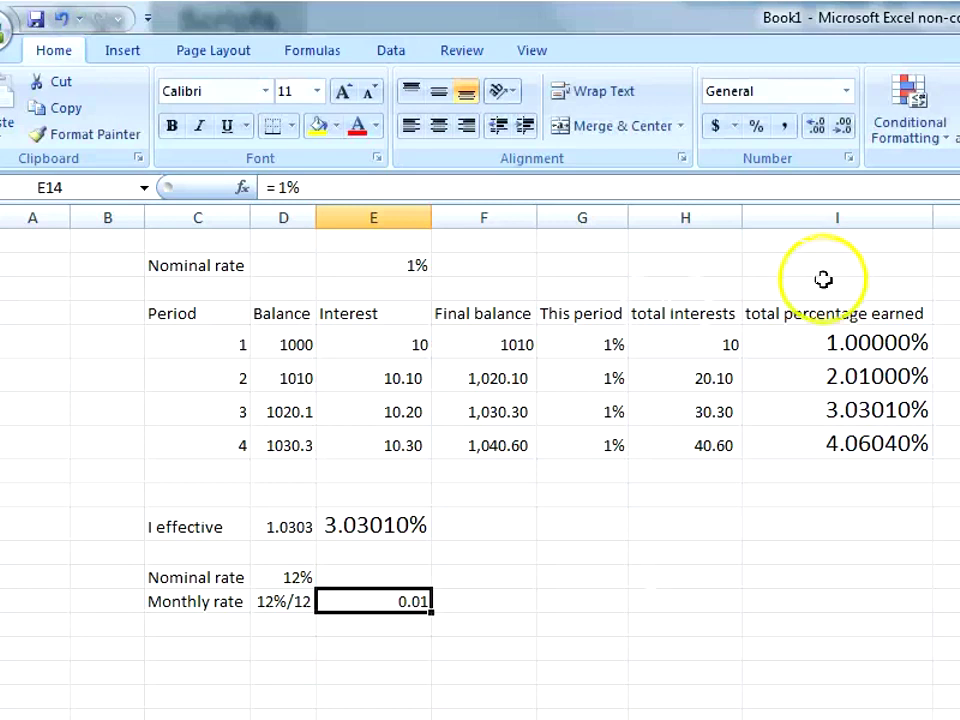
{"action": "left_click", "coordinate": [754, 126]}
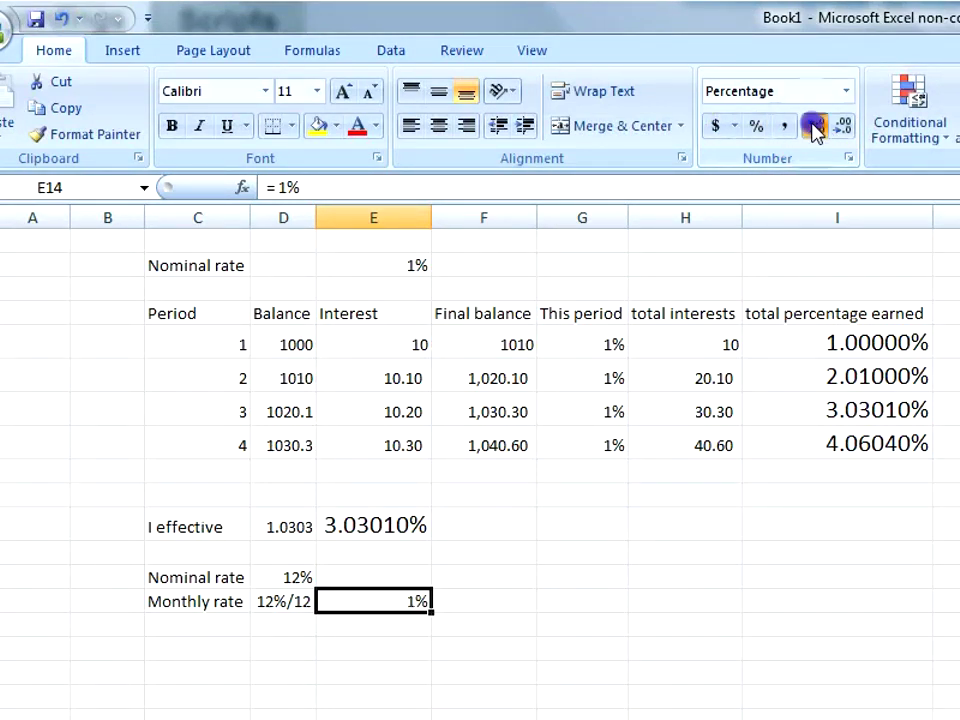
{"action": "double_click", "coordinate": [816, 126]}
{"action": "left_click", "coordinate": [240, 622]}
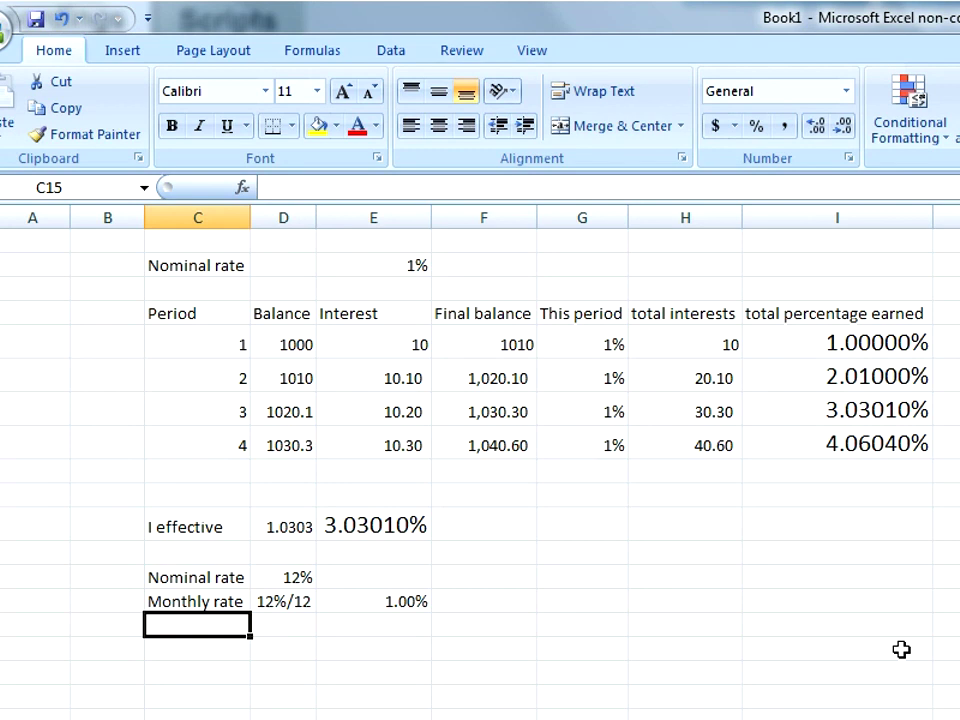
Label C15 'Effective (3months)', correcting the typo
{"action": "type", "text": "Effe"}
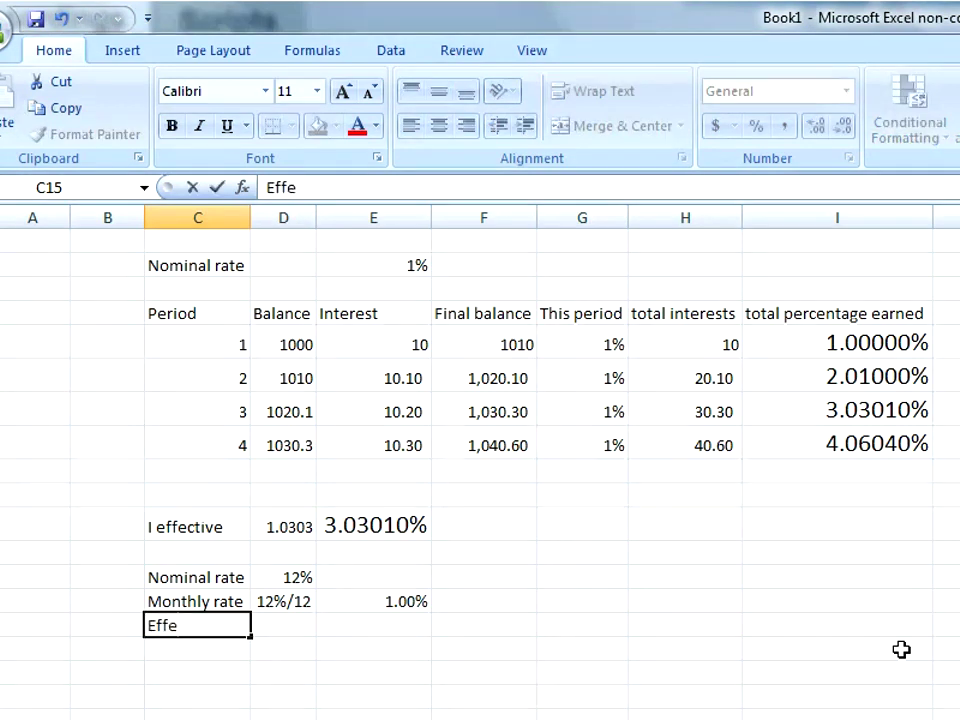
{"action": "type", "text": "citve"}
{"action": "key", "text": "BackSpace"}
{"action": "key", "text": "BackSpace"}
{"action": "key", "text": "BackSpace"}
{"action": "key", "text": "BackSpace"}
{"action": "type", "text": "tive"}
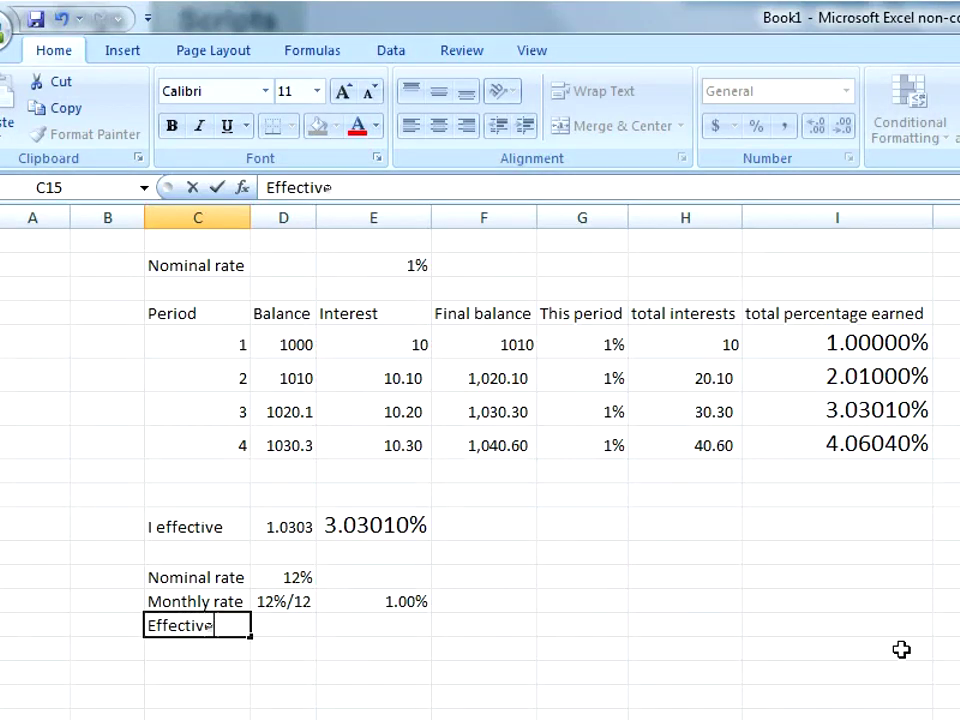
{"action": "type", "text": " (3months)"}
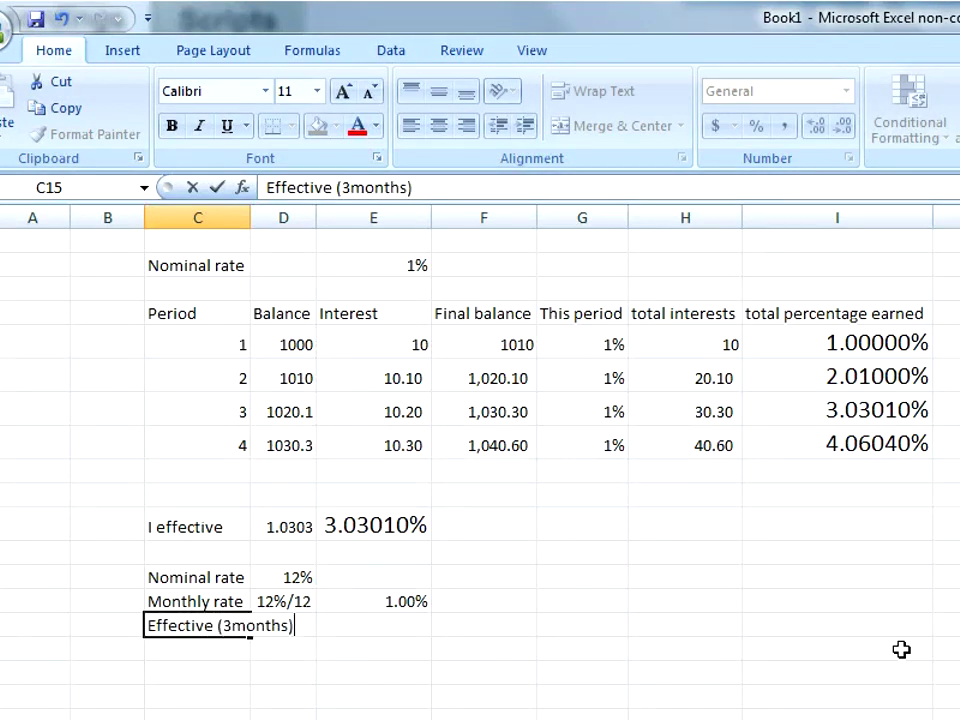
{"action": "key", "text": "Return"}
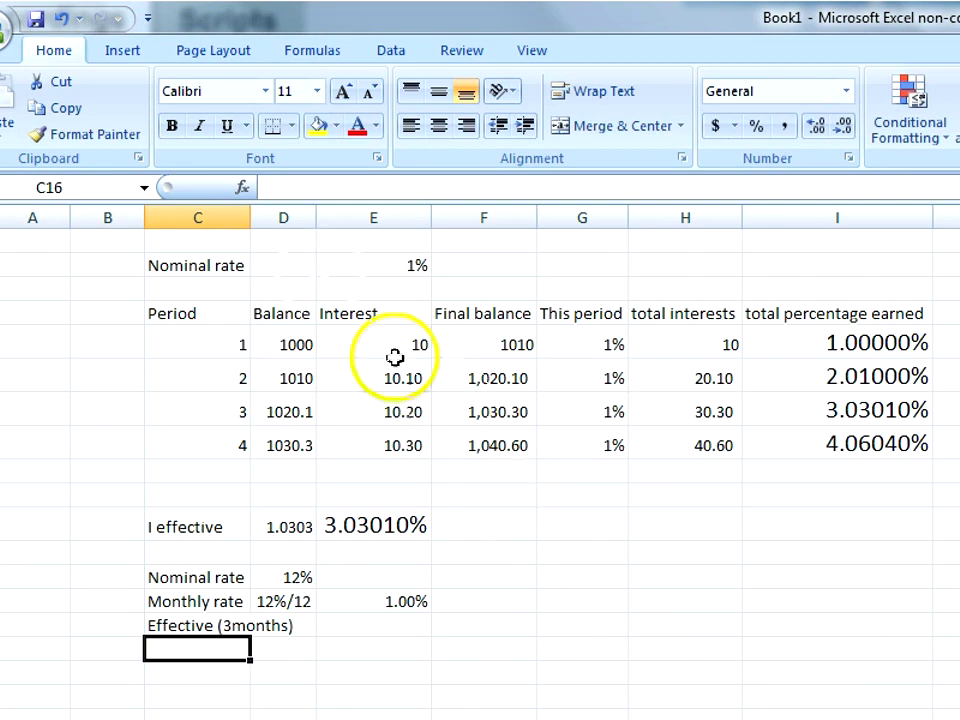
Link E15 to the effective rate with =E11, showing 3.03010%
{"action": "left_click", "coordinate": [199, 626]}
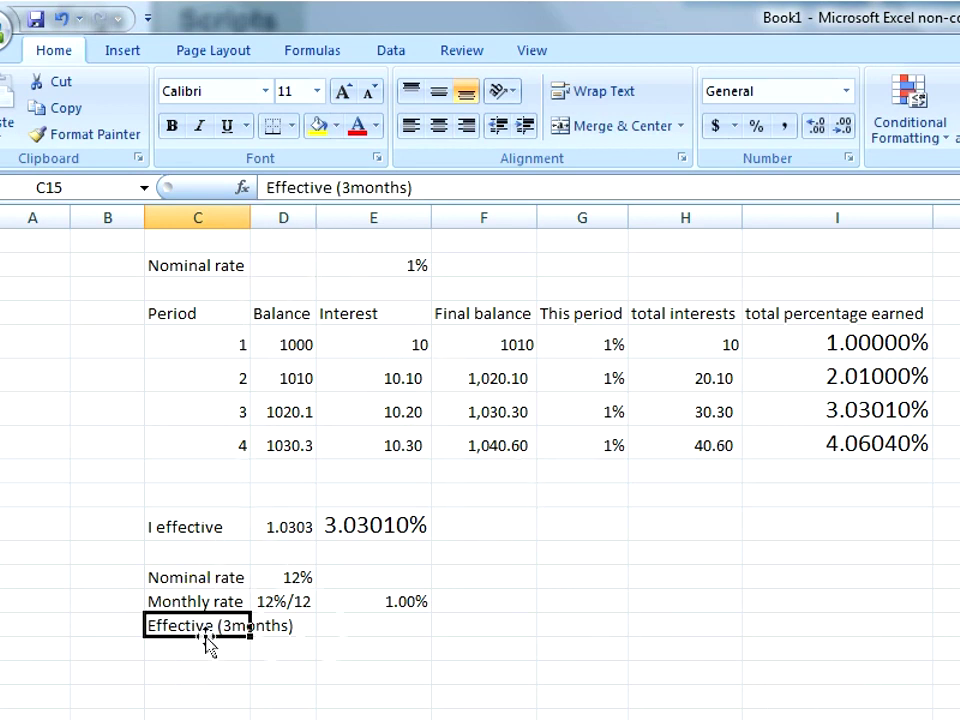
{"action": "left_click", "coordinate": [355, 626]}
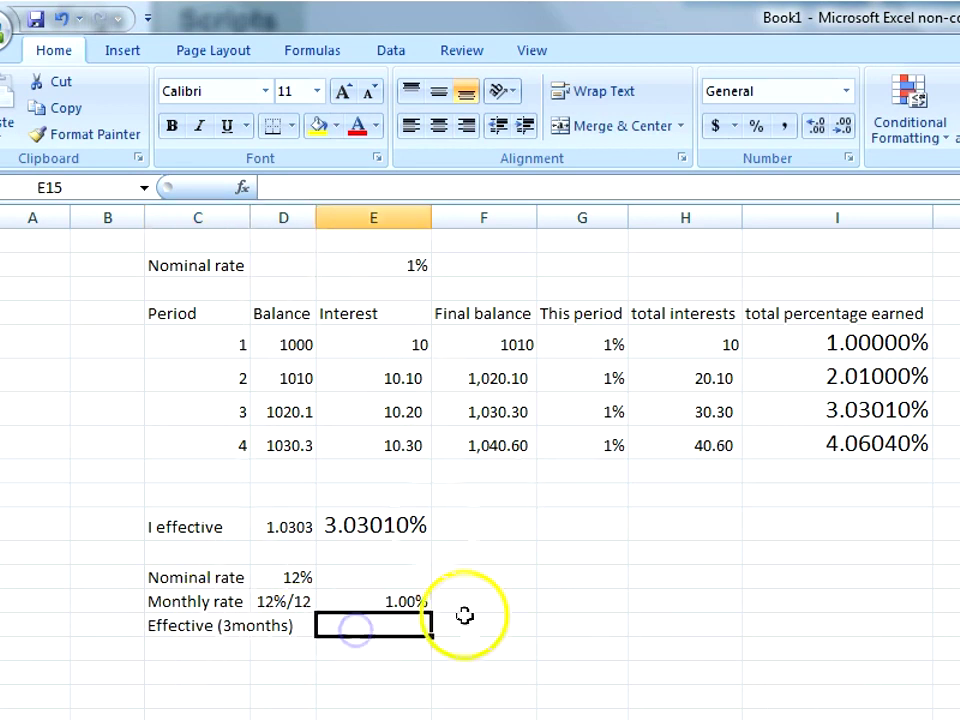
{"action": "left_click", "coordinate": [298, 527]}
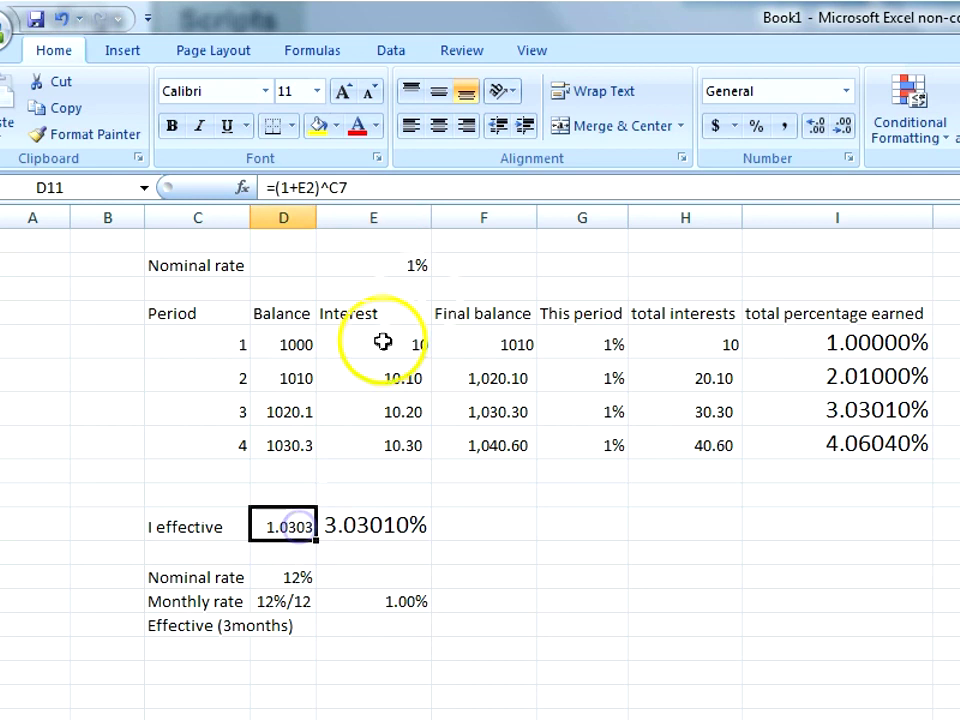
{"action": "left_click", "coordinate": [416, 266]}
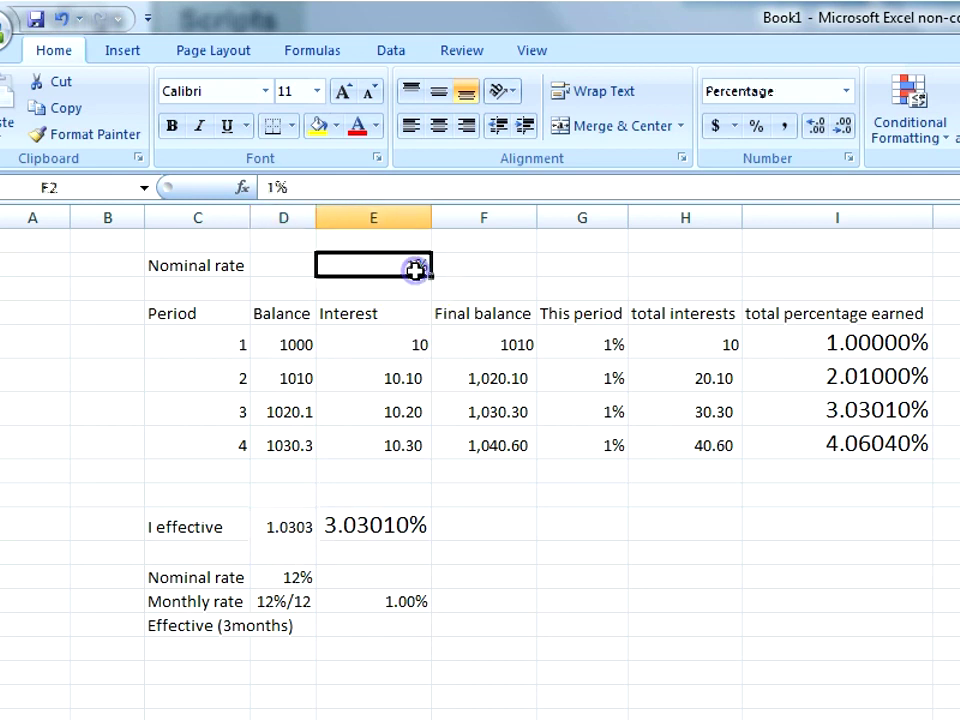
{"action": "left_click", "coordinate": [362, 622]}
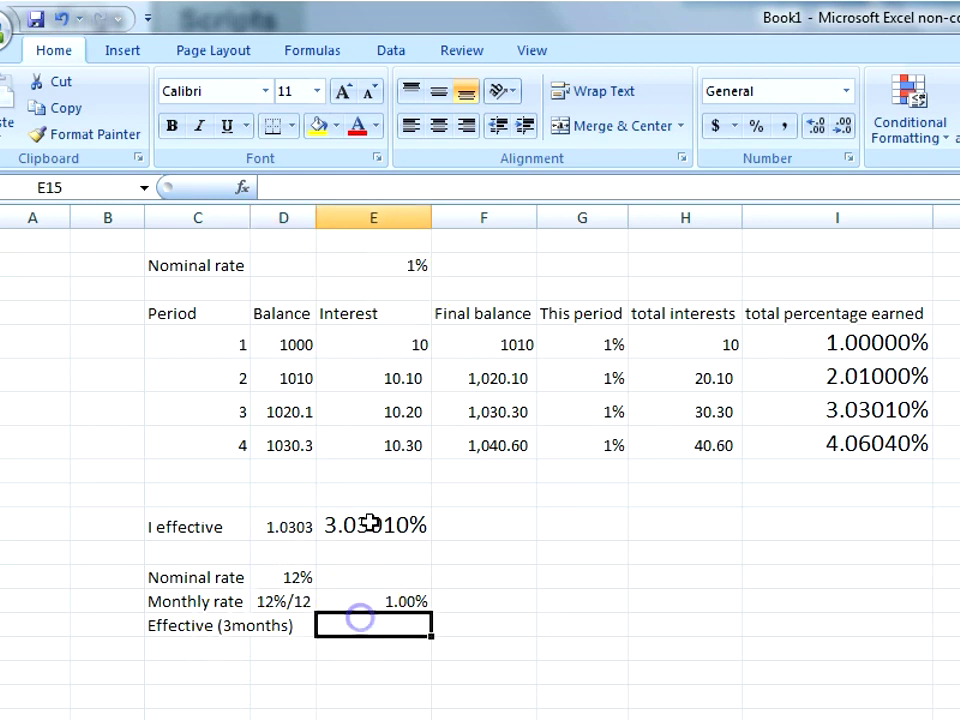
{"action": "left_click", "coordinate": [371, 520]}
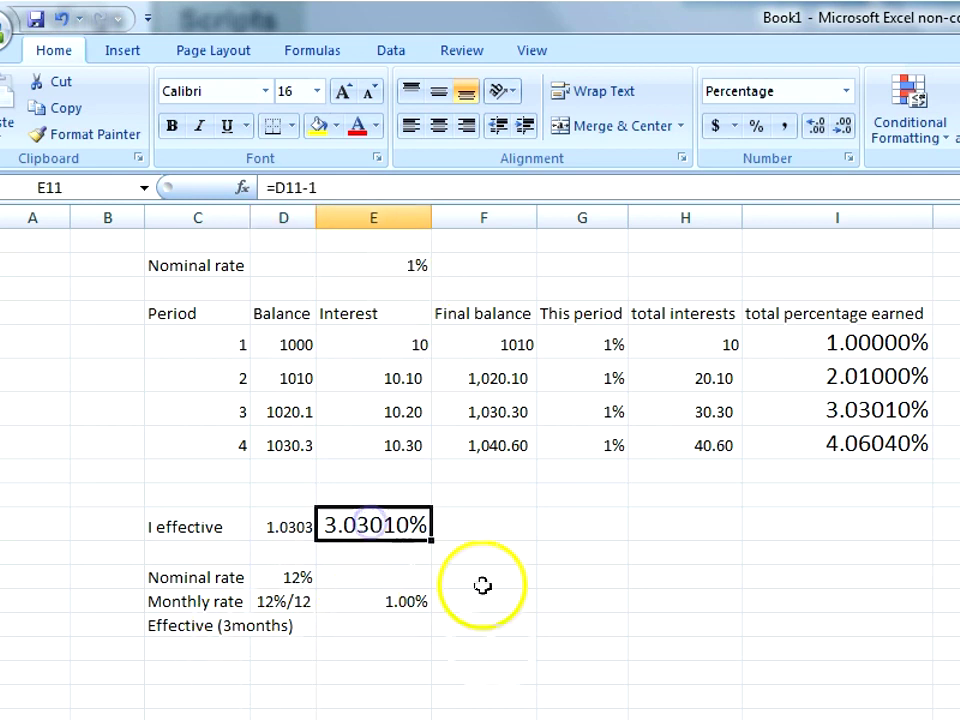
{"action": "left_click", "coordinate": [401, 626]}
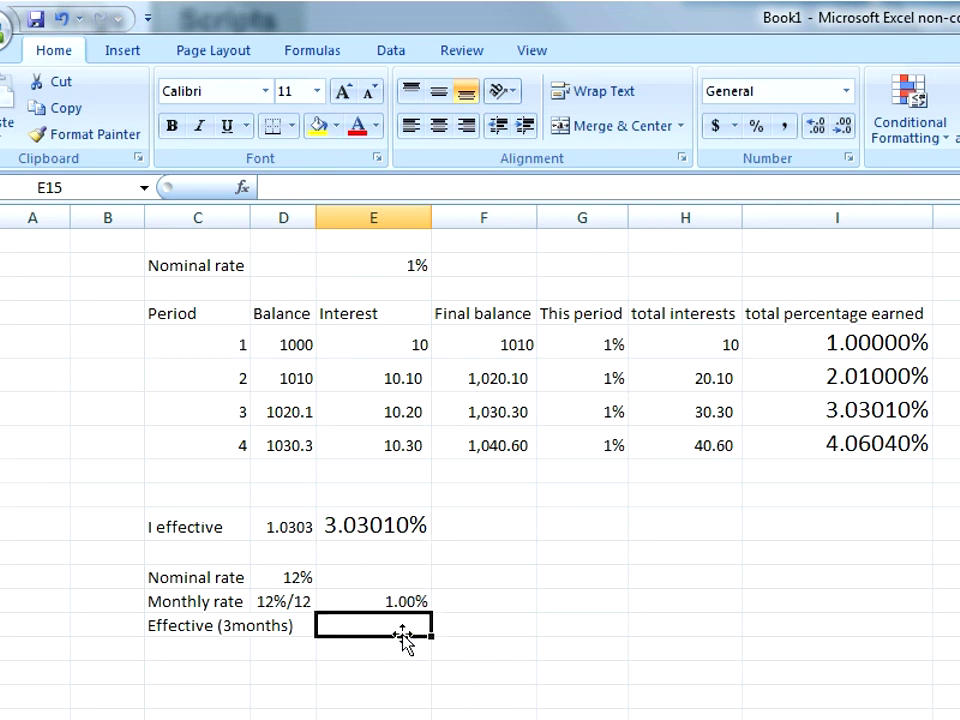
{"action": "type", "text": "="}
{"action": "key", "text": "Up"}
{"action": "key", "text": "Up"}
{"action": "key", "text": "Up"}
{"action": "key", "text": "Up"}
{"action": "key", "text": "Return"}
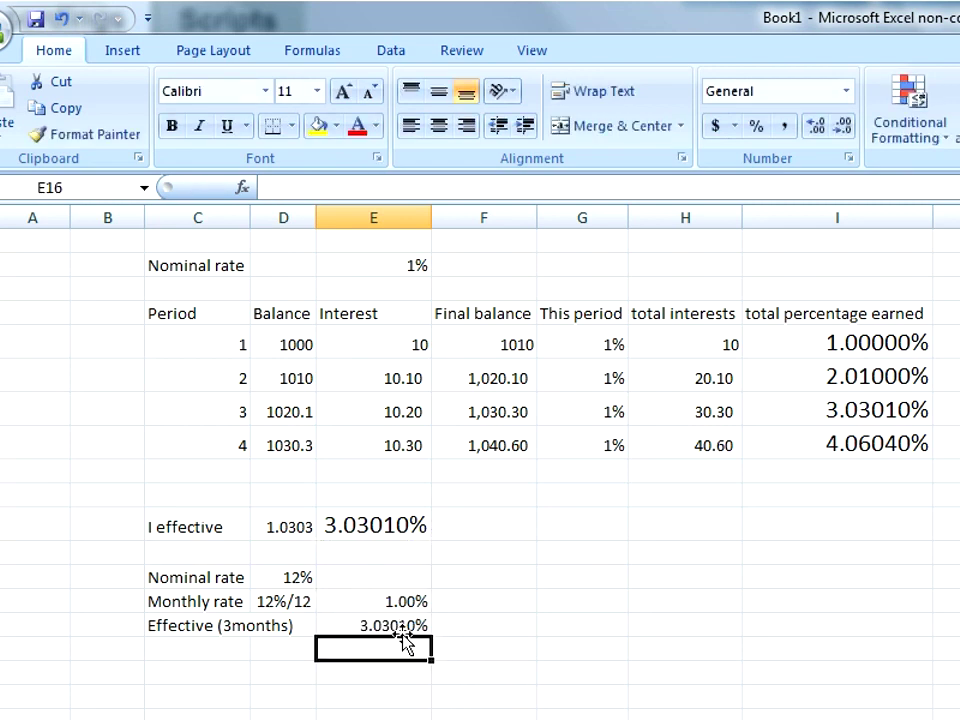
{"action": "left_click_drag", "start_coordinate": [300, 521], "coordinate": [370, 524]}
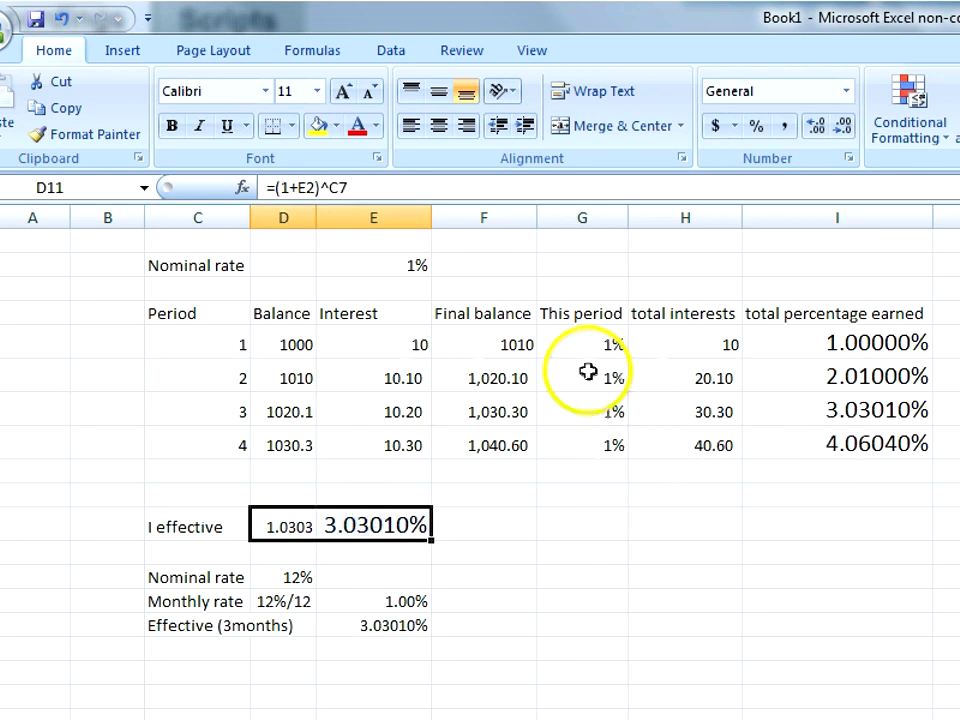
{"action": "left_click_drag", "start_coordinate": [285, 342], "coordinate": [822, 410]}
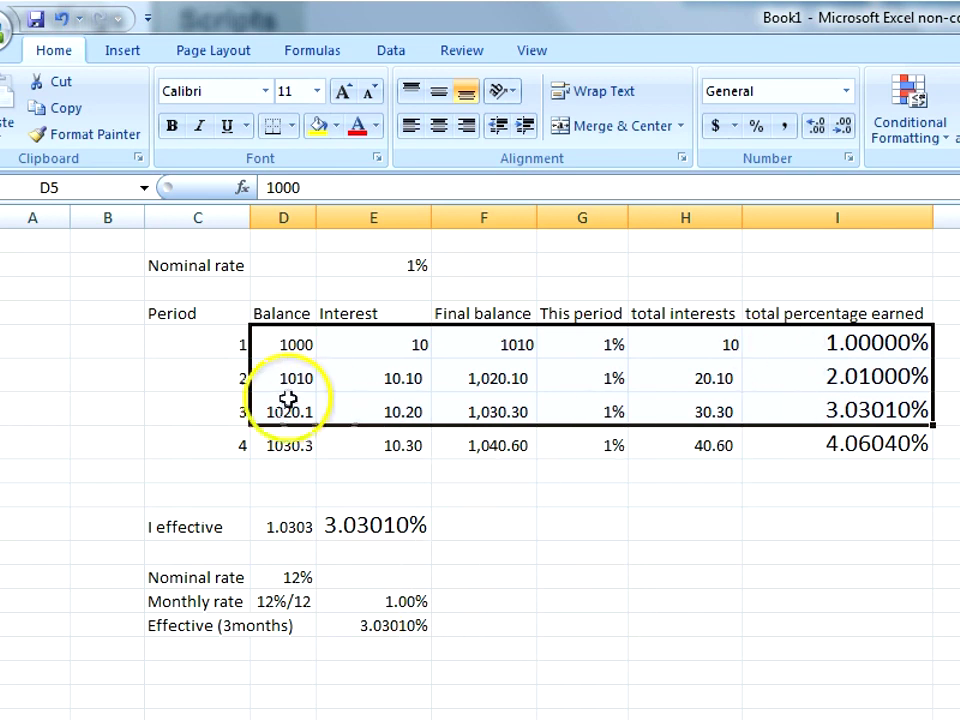
Show the 30.30 and 40.60 totals in H7:H8 with two more decimals
{"action": "left_click", "coordinate": [724, 411]}
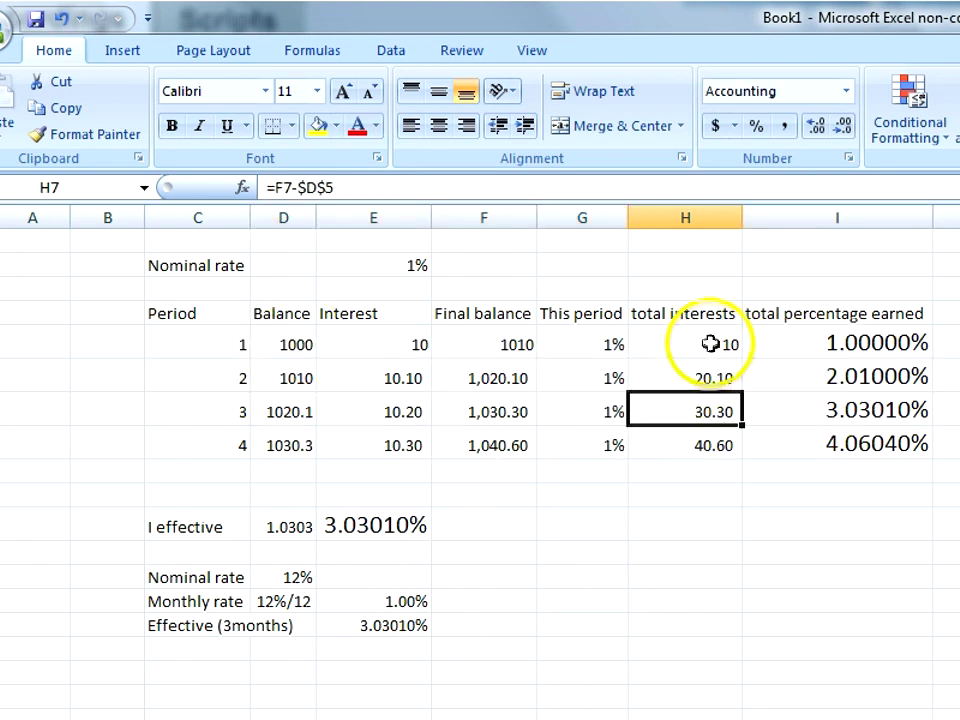
{"action": "left_click_drag", "start_coordinate": [699, 400], "coordinate": [695, 430]}
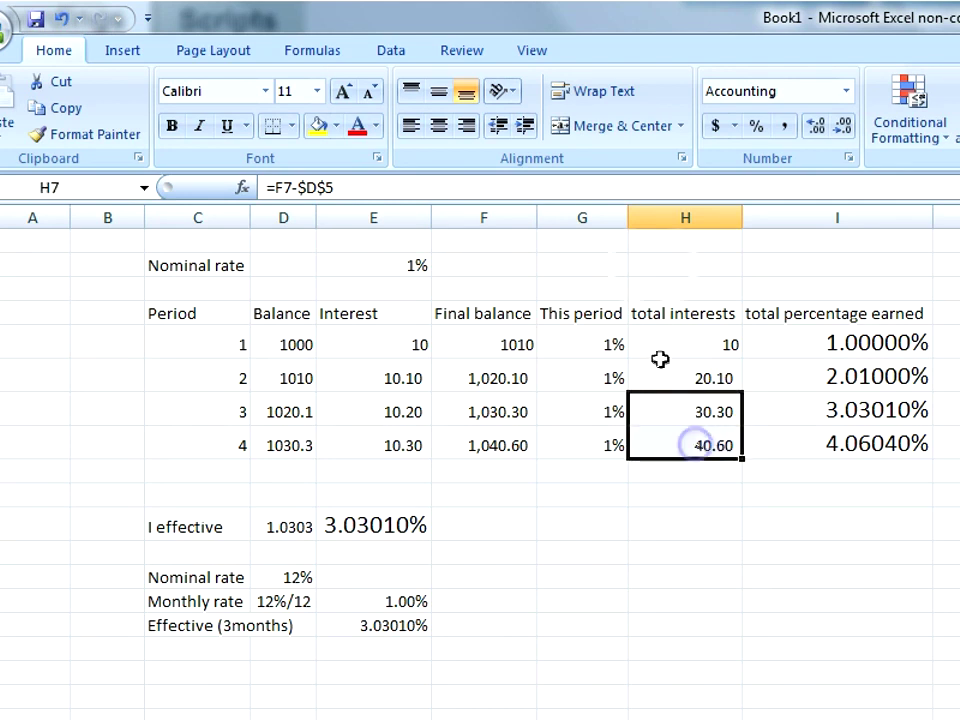
{"action": "left_click", "coordinate": [812, 130]}
{"action": "left_click", "coordinate": [812, 130]}
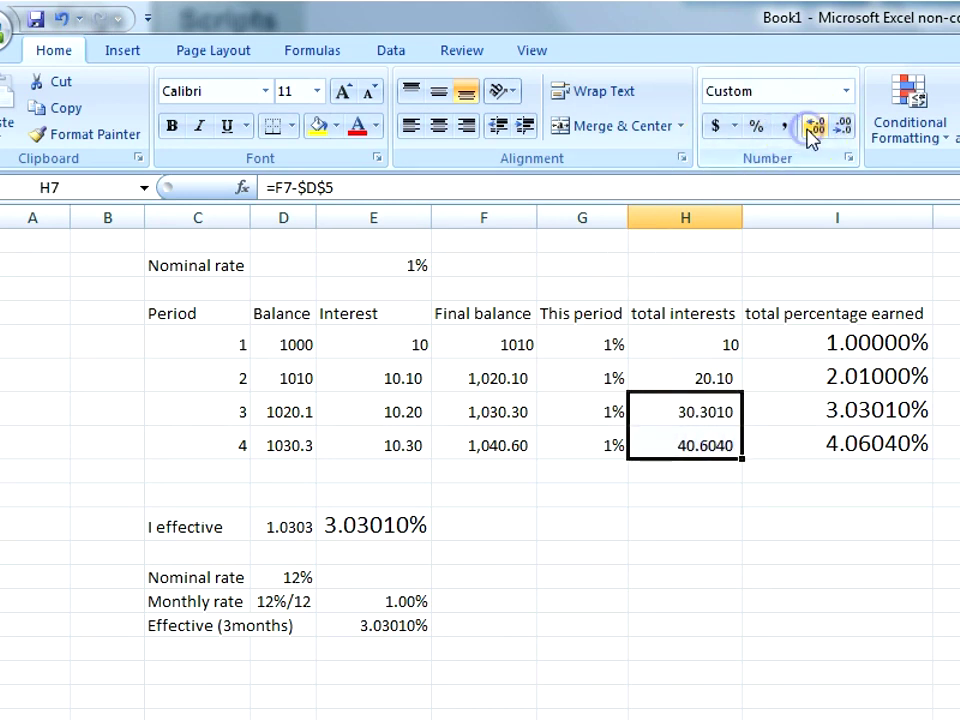
Change the starting balance in D5 to 1 and confirm percentages stay 1.00000%–4.06040%
{"action": "left_click", "coordinate": [300, 345]}
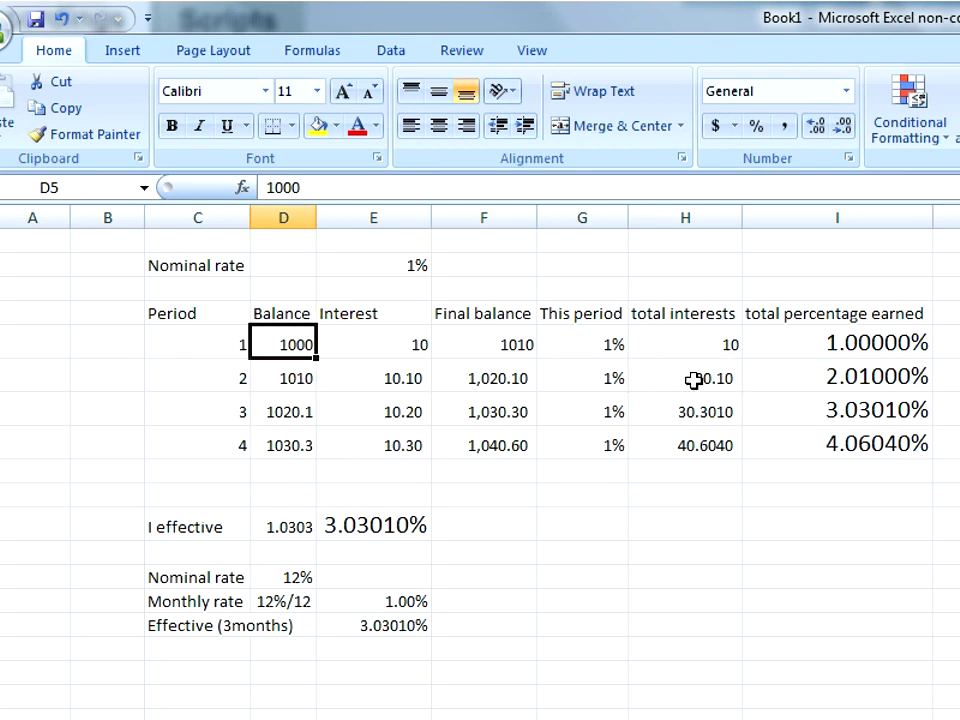
{"action": "type", "text": "1"}
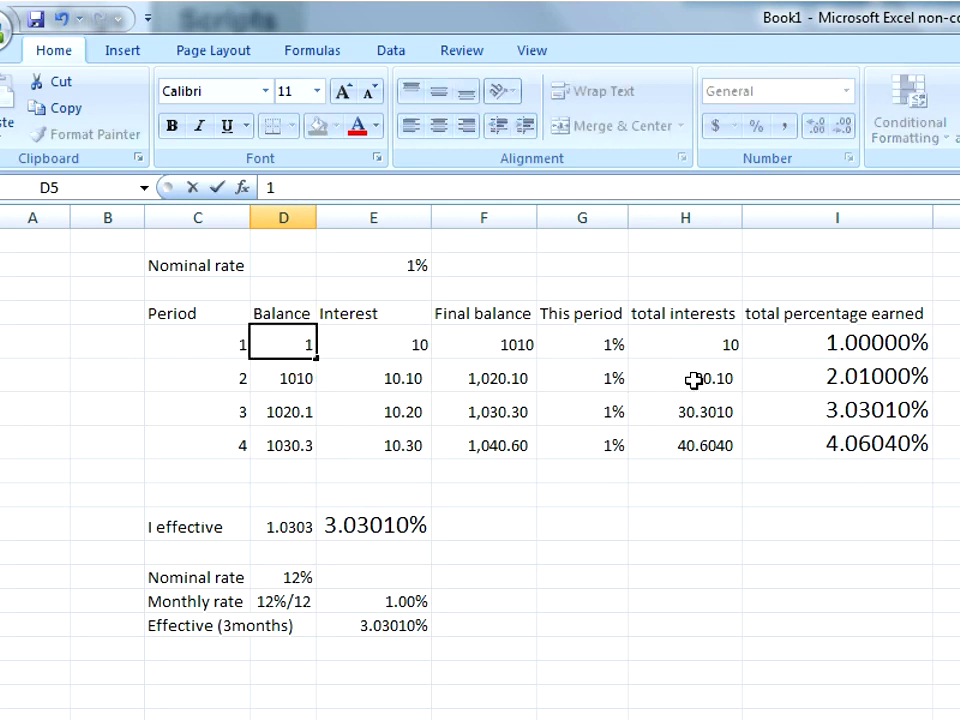
{"action": "key", "text": "Return"}
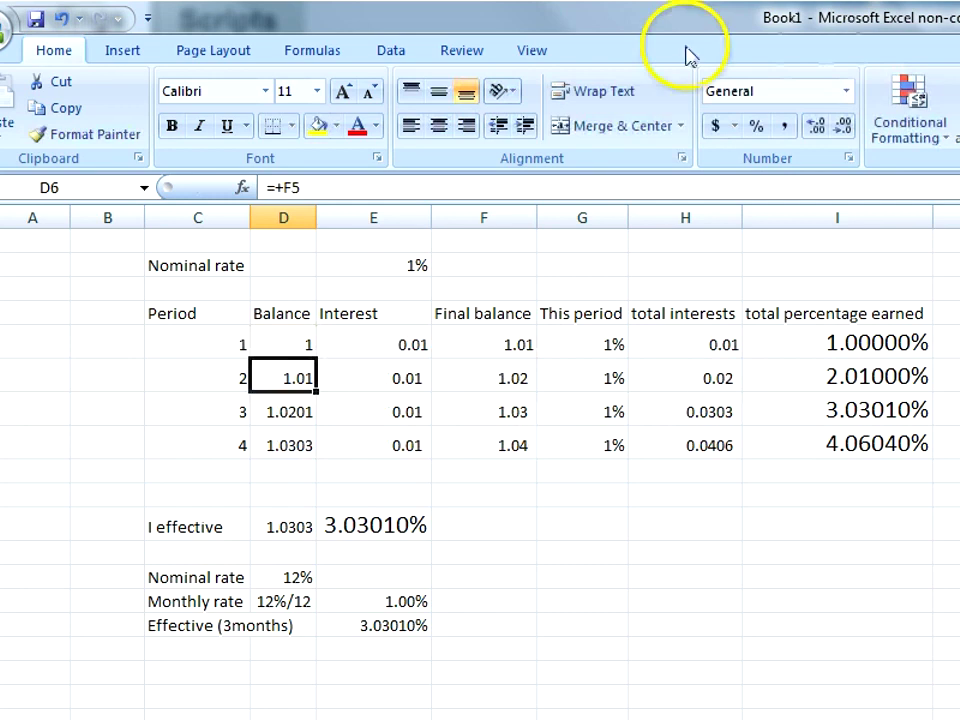
{"action": "left_click_drag", "start_coordinate": [860, 343], "coordinate": [851, 443]}
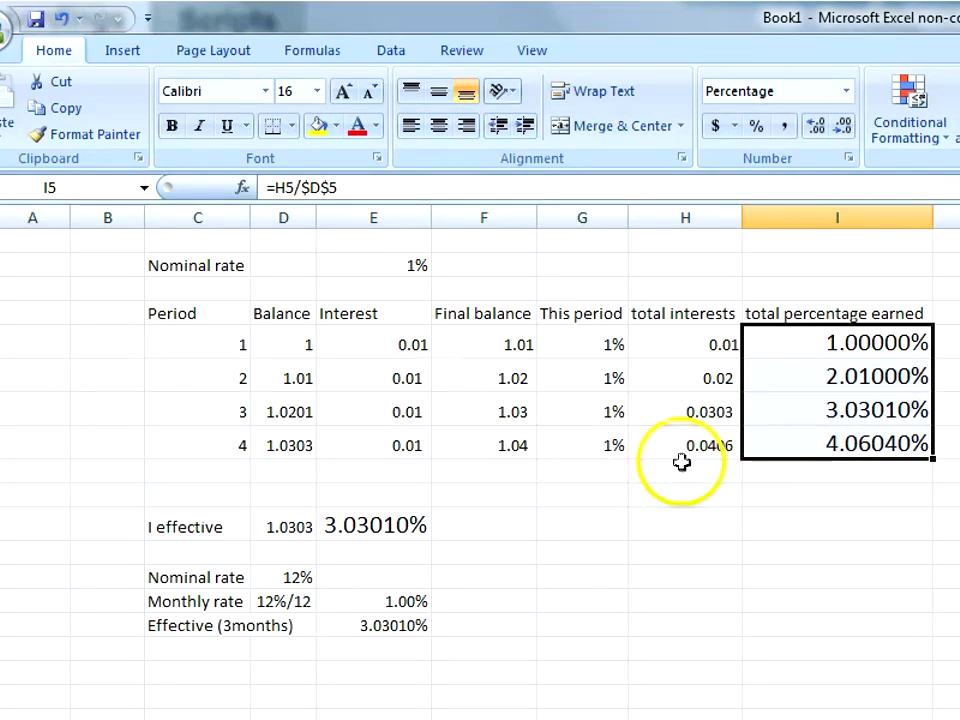
{"action": "left_click", "coordinate": [287, 344]}
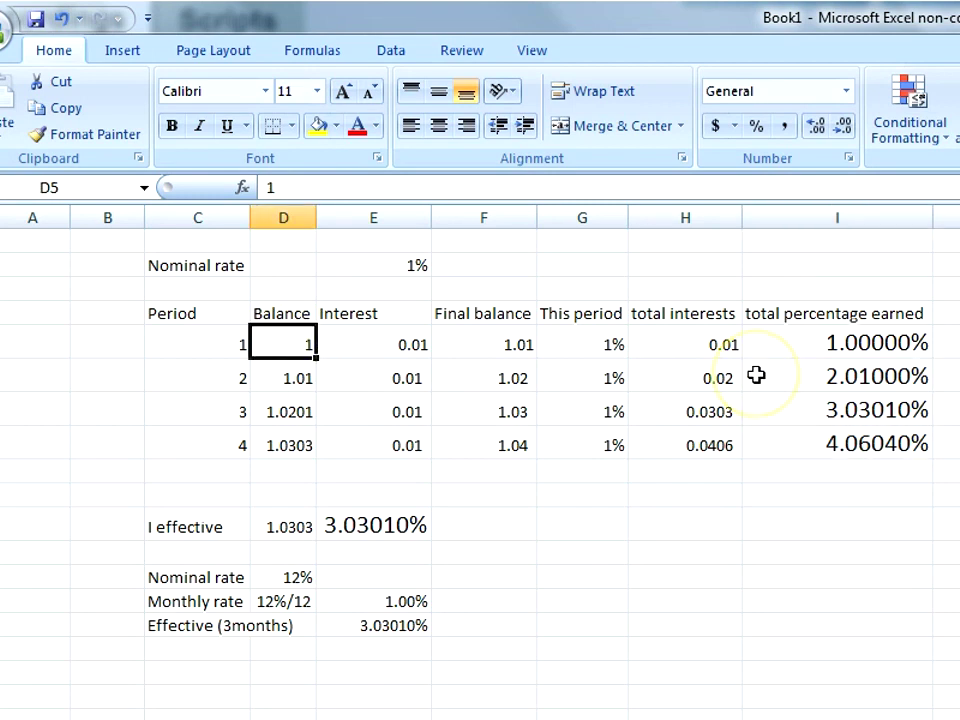
Set the D5 starting balance to 10000000 and widen the Final balance column
{"action": "type", "text": "10"}
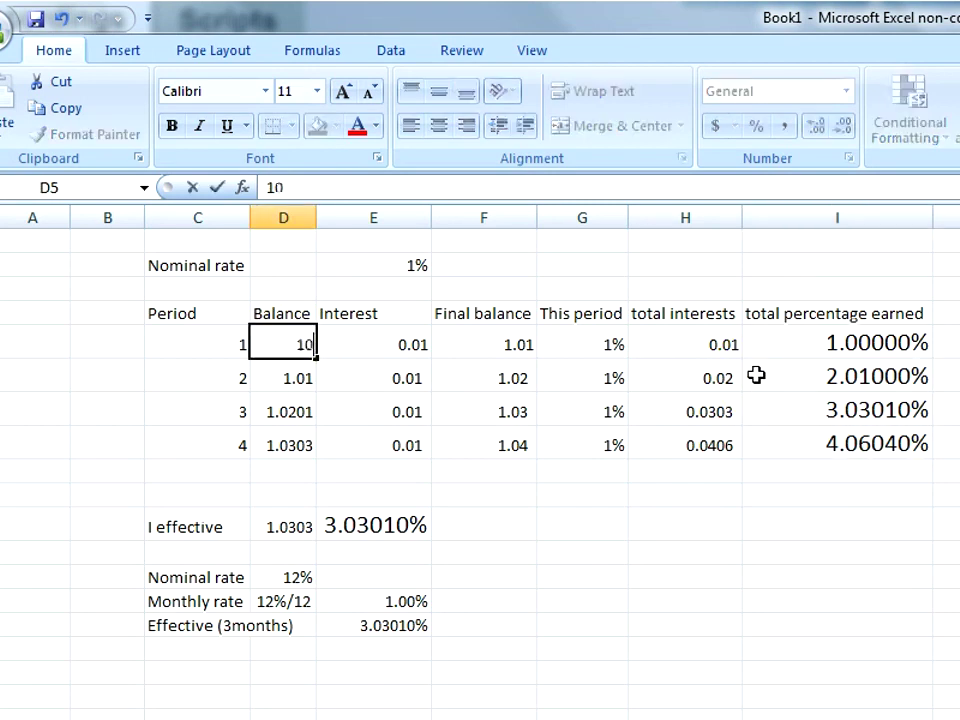
{"action": "type", "text": "000000"}
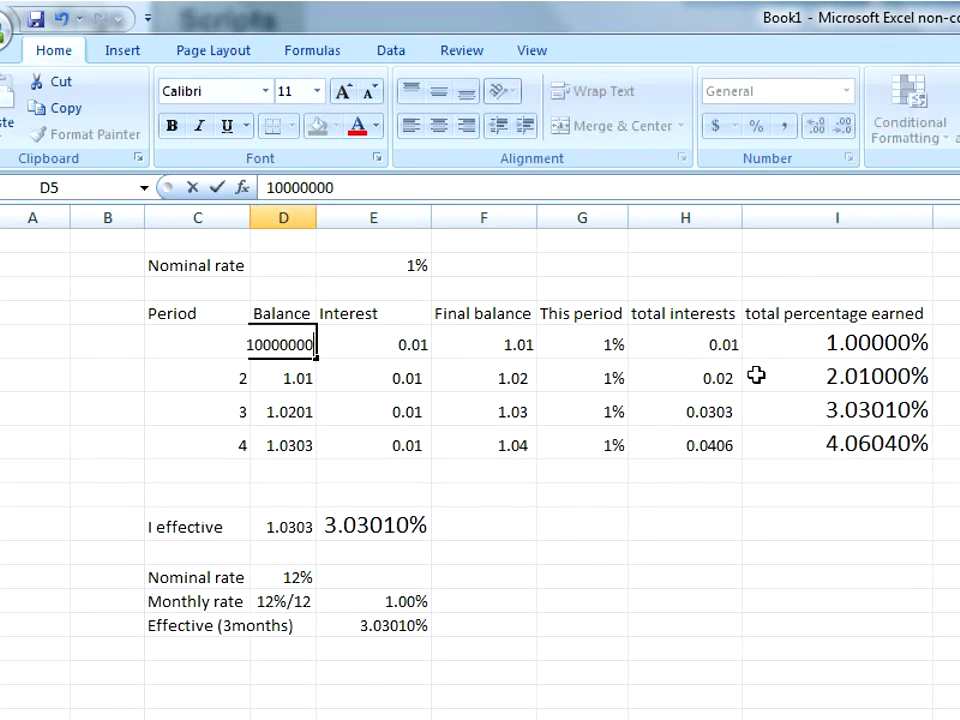
{"action": "key", "text": "Return"}
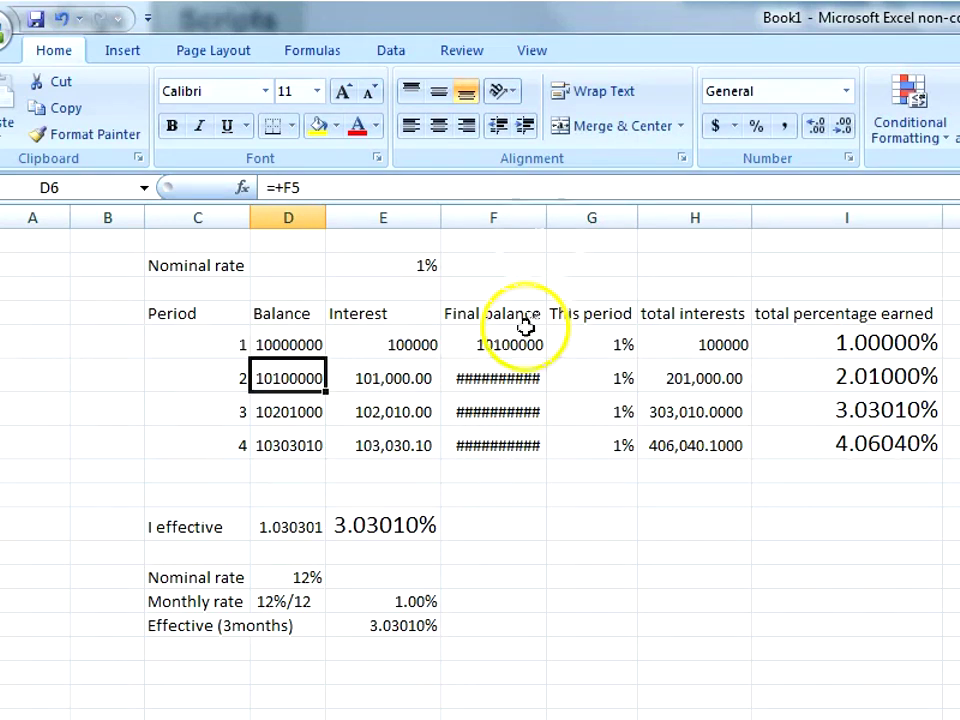
{"action": "left_click", "coordinate": [493, 217]}
{"action": "left_click_drag", "start_coordinate": [546, 216], "coordinate": [555, 216]}
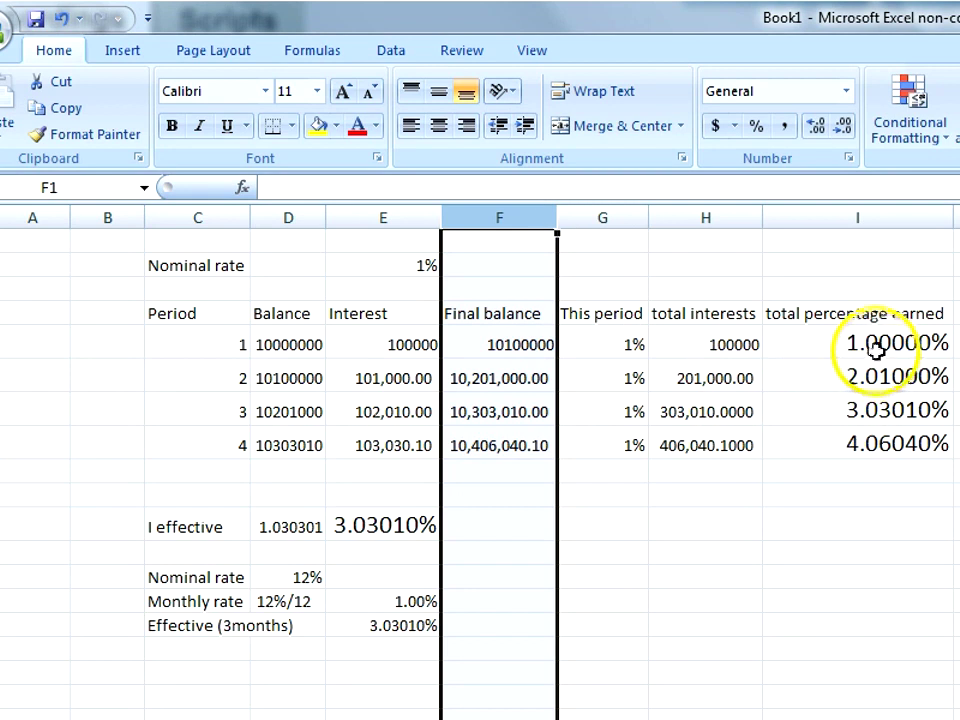
Verify the total percentages still run 1.00000% to 4.06040% and review the final formulas
{"action": "left_click_drag", "start_coordinate": [875, 348], "coordinate": [865, 444]}
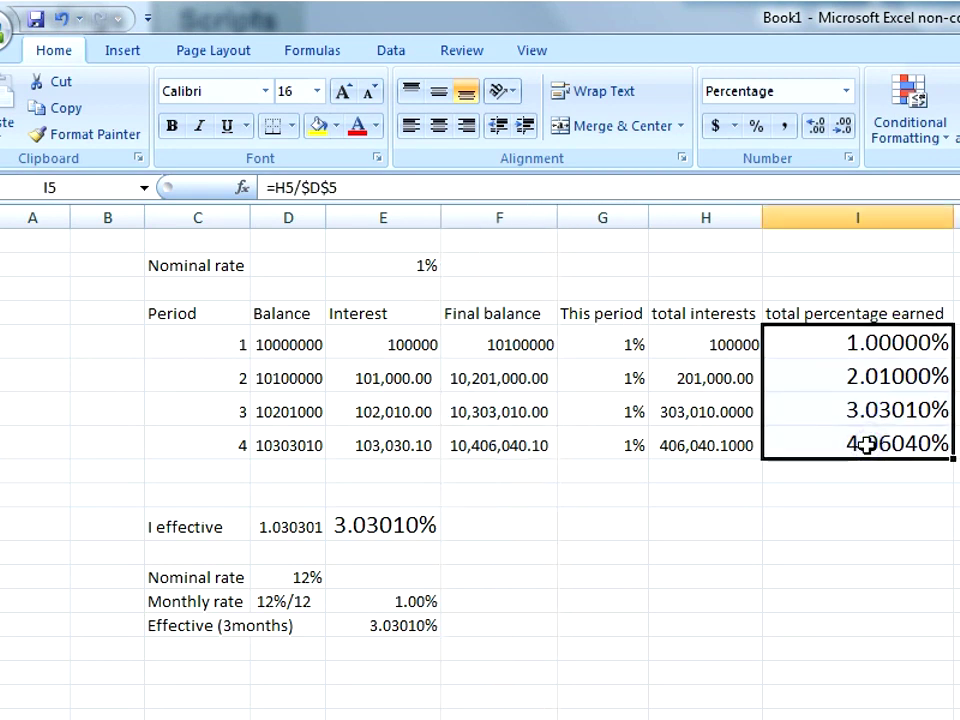
{"action": "left_click", "coordinate": [694, 439]}
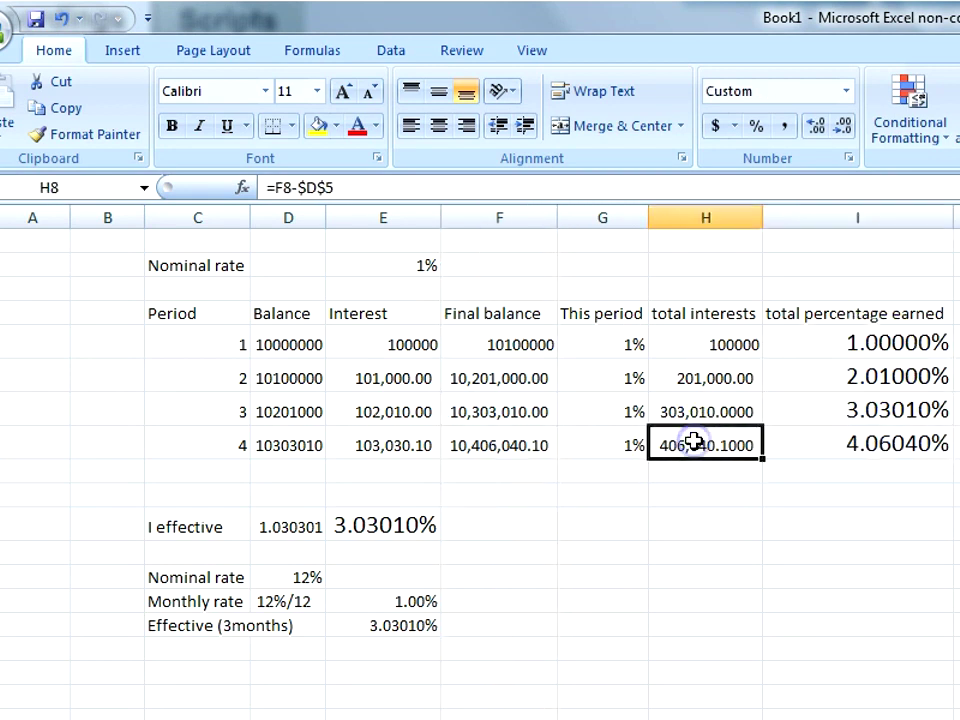
{"action": "left_click", "coordinate": [306, 348]}
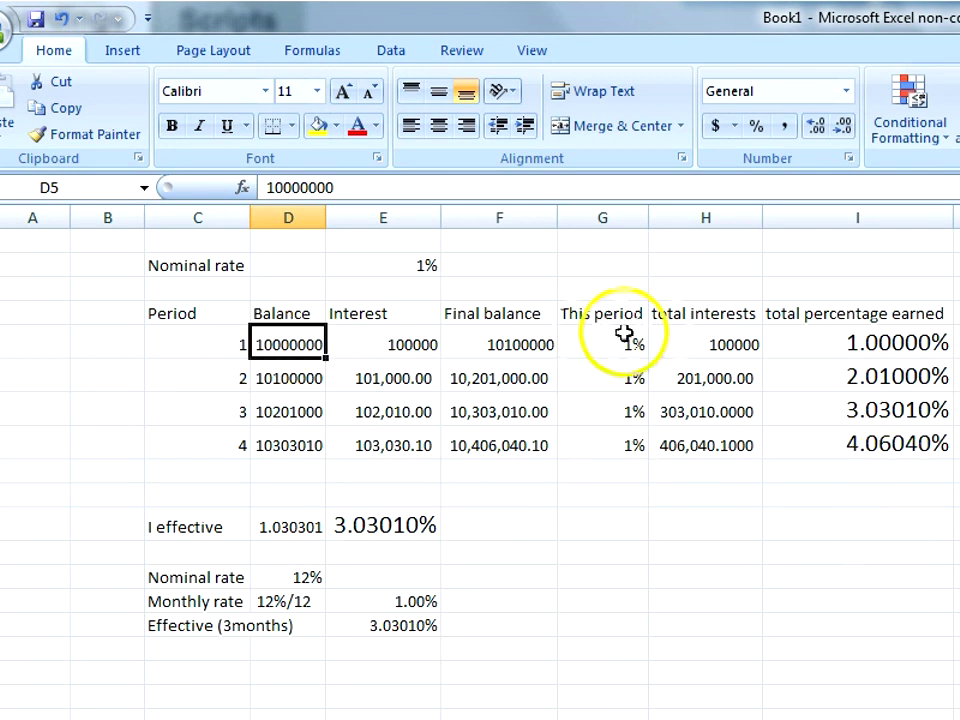
{"action": "left_click", "coordinate": [836, 448]}
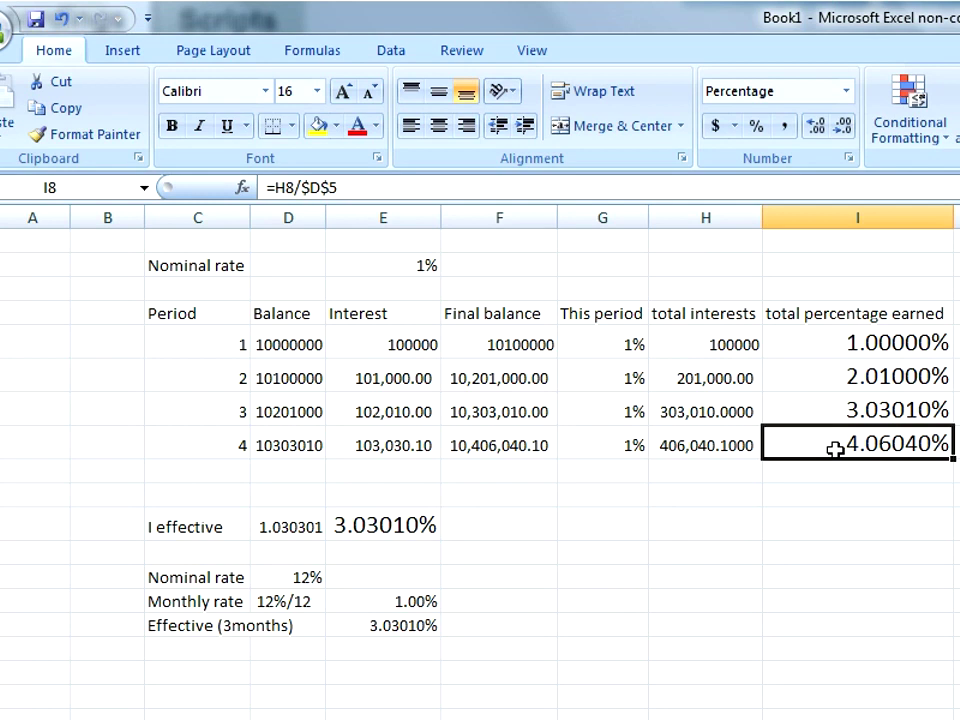